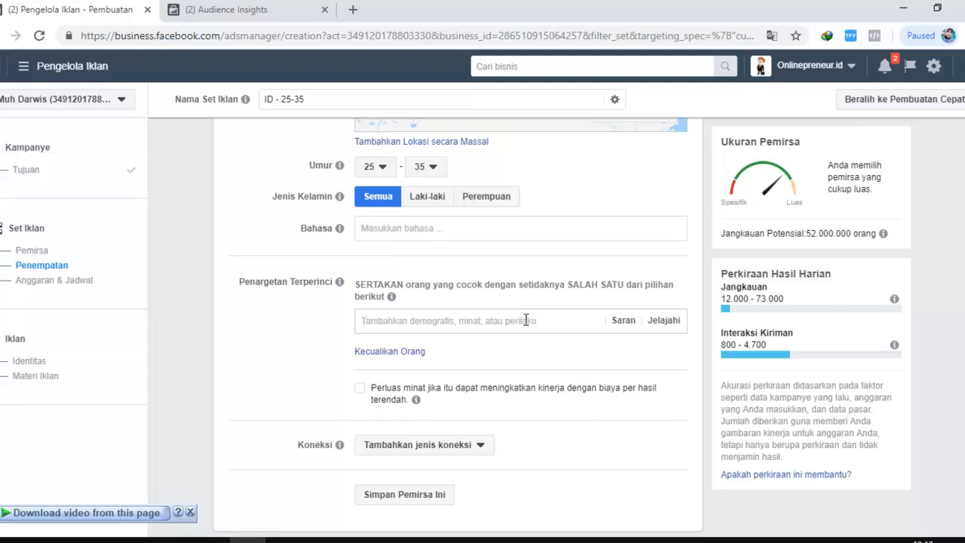
# Browse the detailed targeting options and expand the Demografi category to examine its subcategories
pyautogui.click(663, 326)
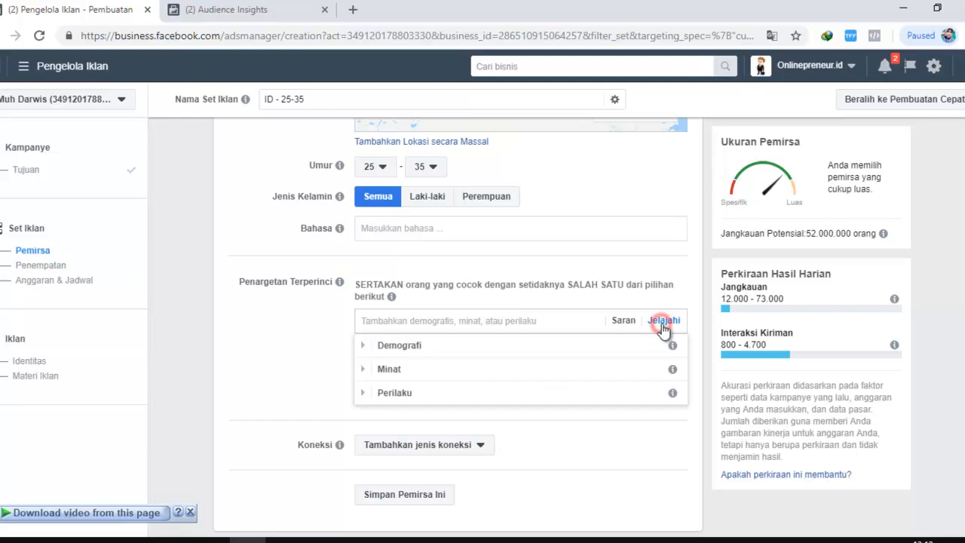
pyautogui.click(365, 347)
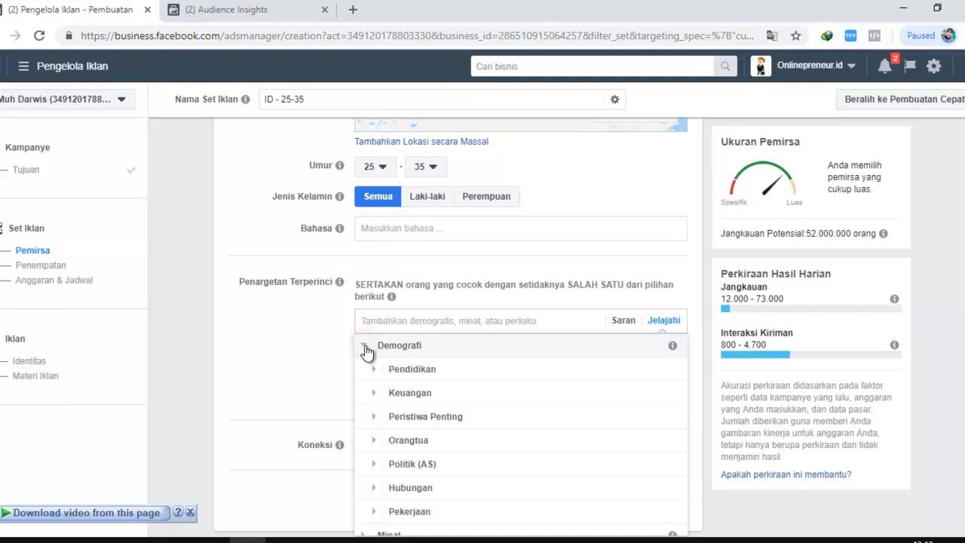
pyautogui.moveTo(677, 354)
pyautogui.scroll(-1, 675, 344)
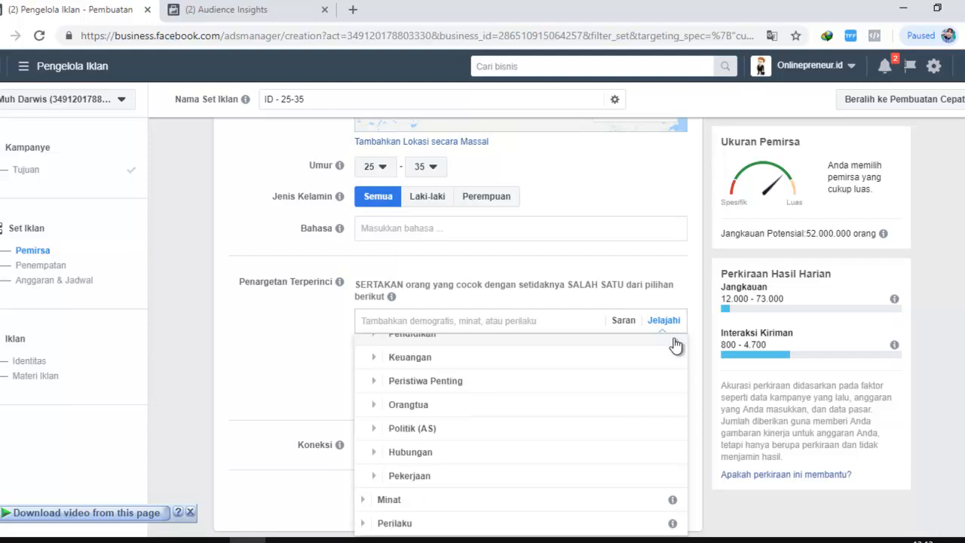
pyautogui.scroll(1, 674, 344)
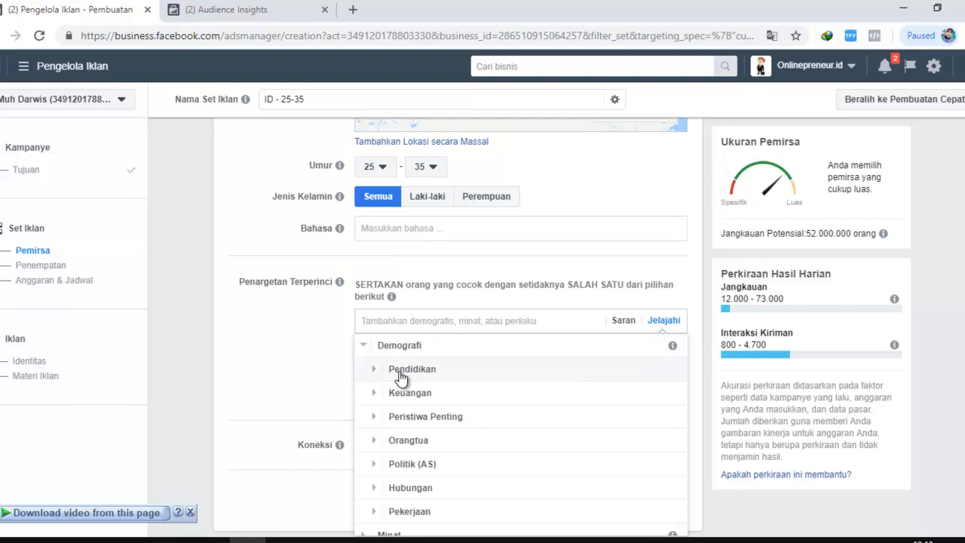
pyautogui.scroll(-1, 423, 437)
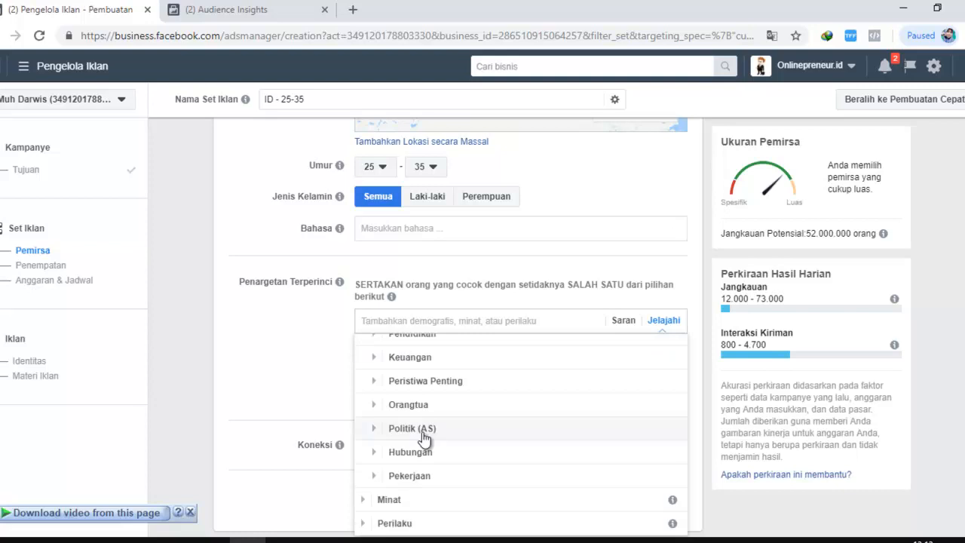
pyautogui.scroll(1, 423, 437)
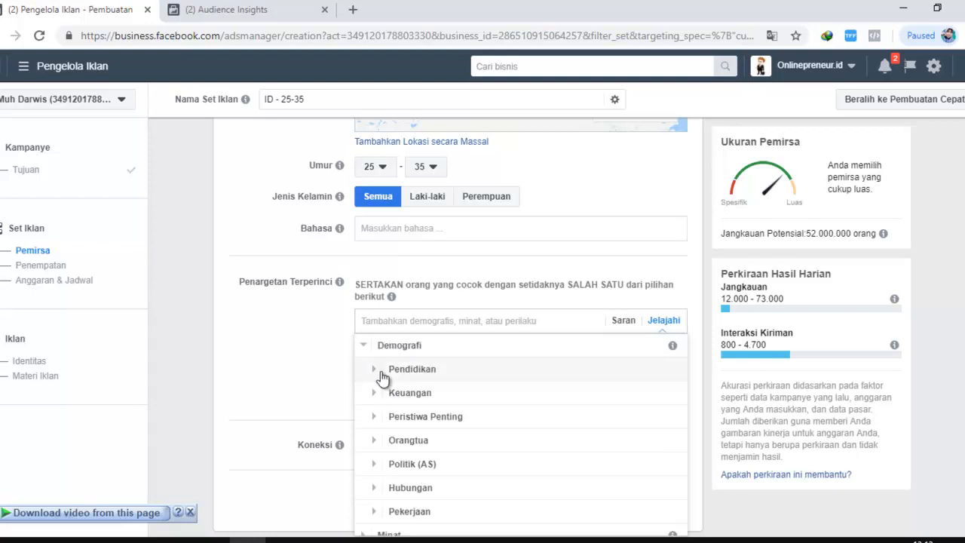
# Expand Pendidikan and Tingkat Pendidikan under Demografi and look through the whole education branch, including Bidang Studi, Sekolah and Tahun Kuliah
pyautogui.click(375, 370)
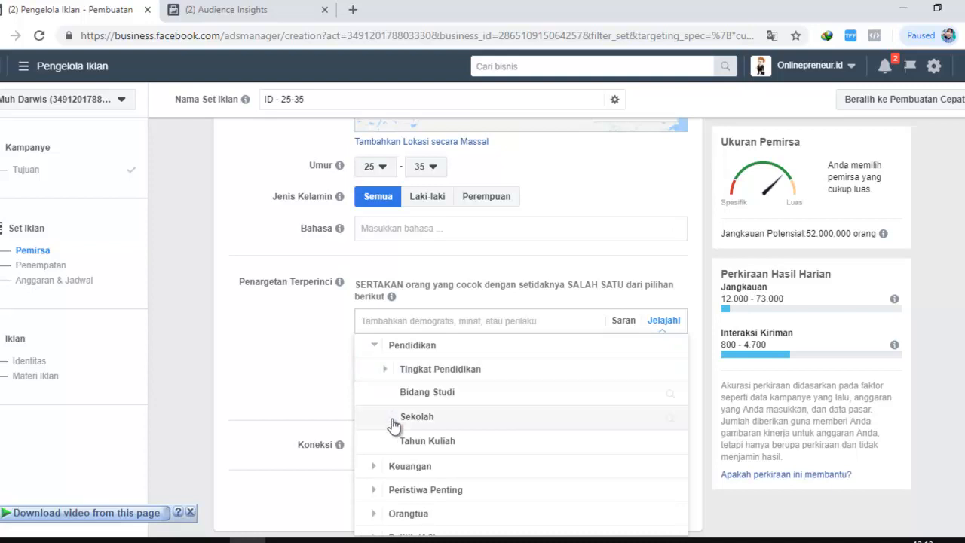
pyautogui.click(386, 369)
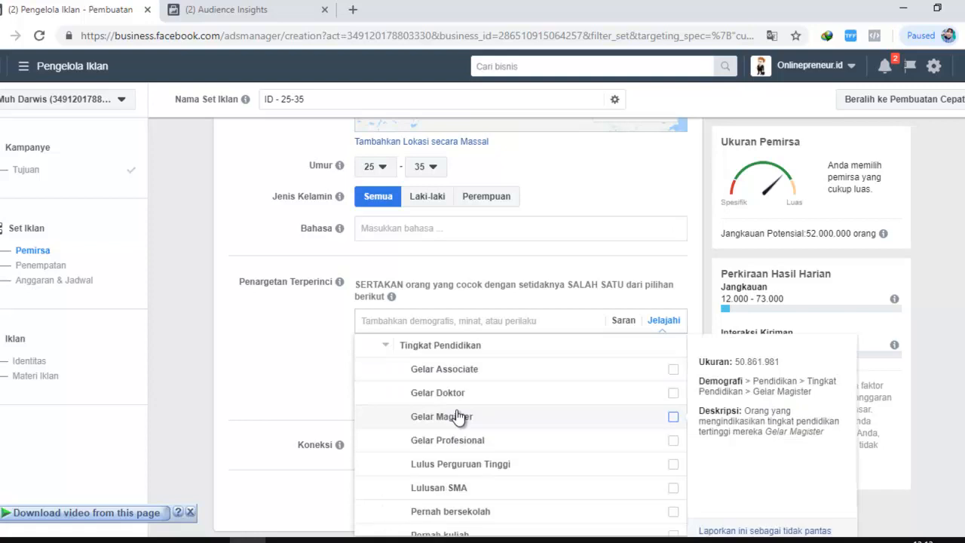
pyautogui.scroll(-2, 456, 445)
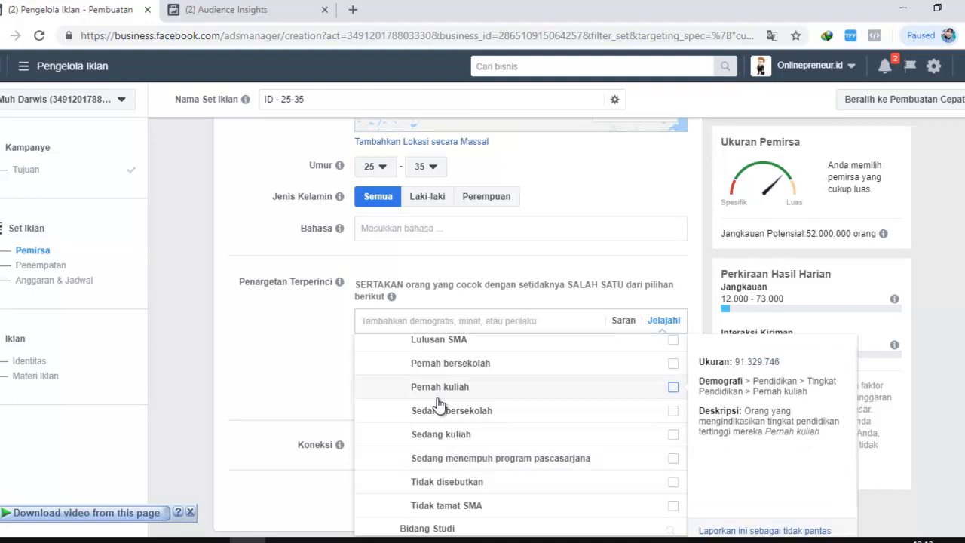
pyautogui.scroll(1, 475, 407)
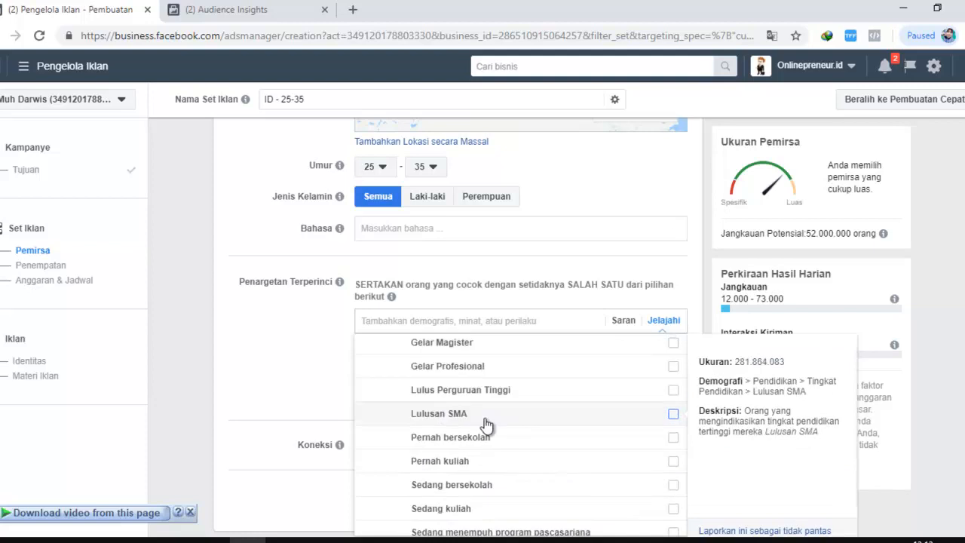
pyautogui.scroll(1, 486, 411)
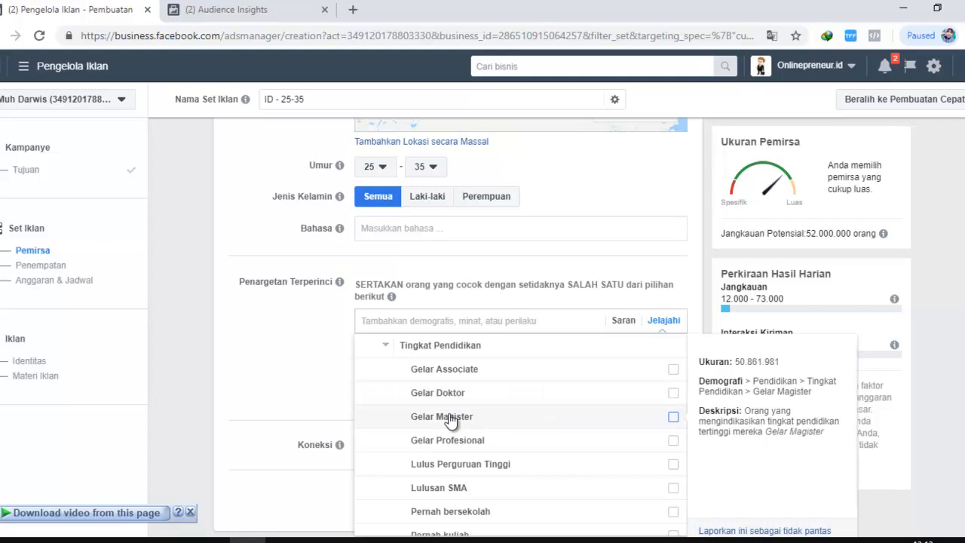
pyautogui.scroll(-2, 462, 435)
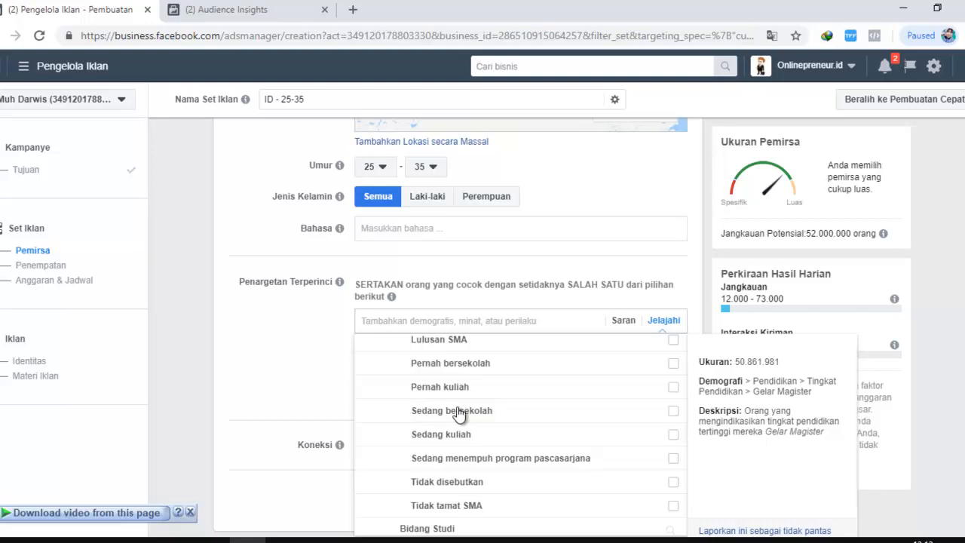
pyautogui.scroll(-1, 458, 415)
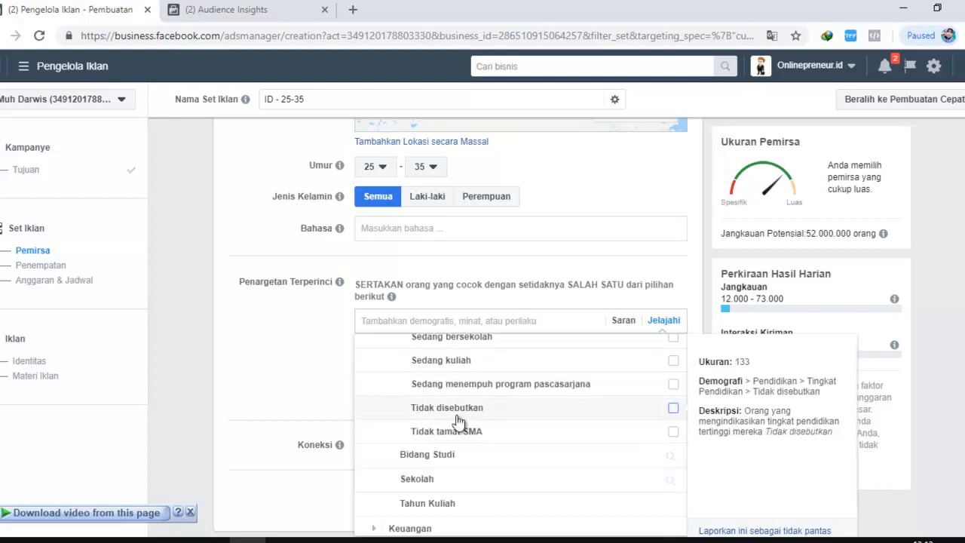
pyautogui.scroll(-1, 458, 420)
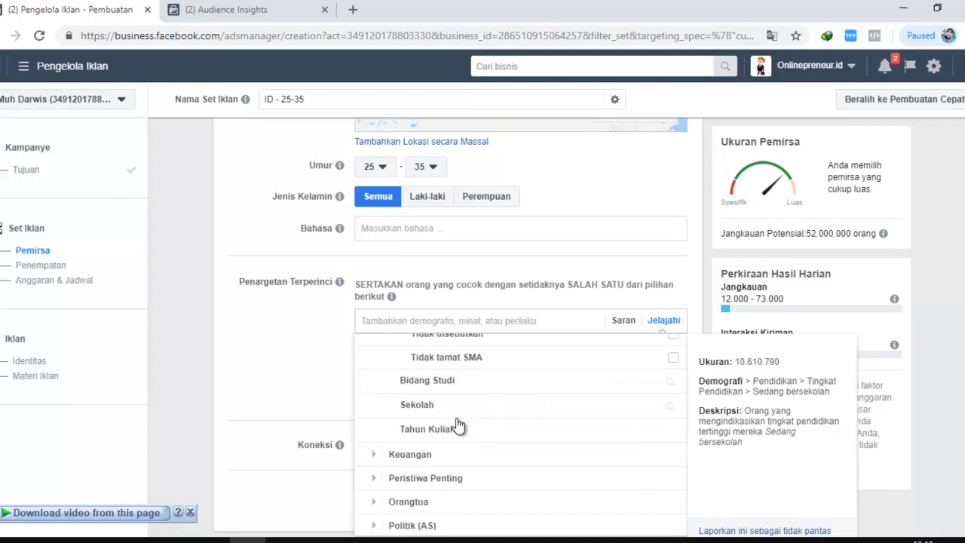
pyautogui.scroll(3, 463, 429)
pyautogui.scroll(2, 452, 425)
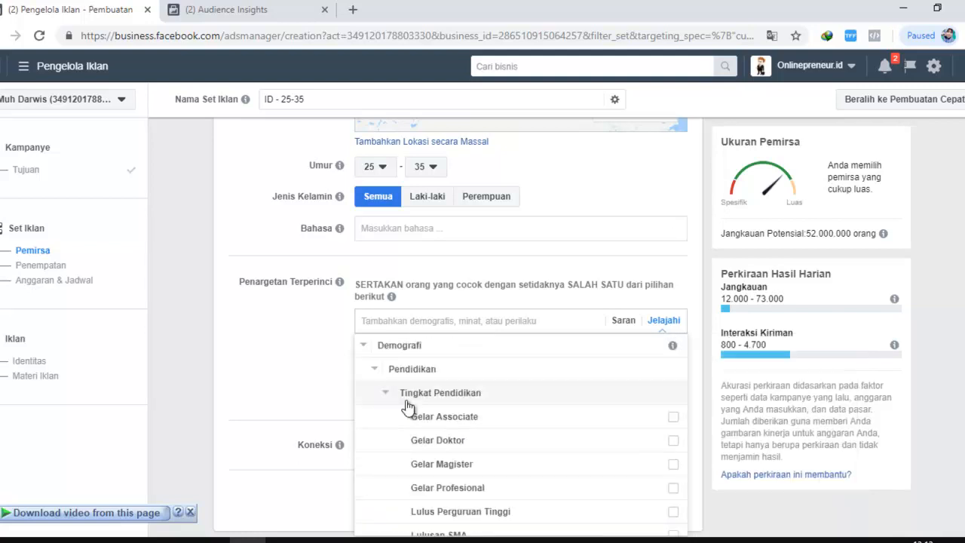
# Examine the individual Tingkat Pendidikan options and their audience descriptions, such as Gelar Doktor, Gelar Magister, Lulus Perguruan Tinggi and Lulusan SMA
pyautogui.moveTo(494, 460)
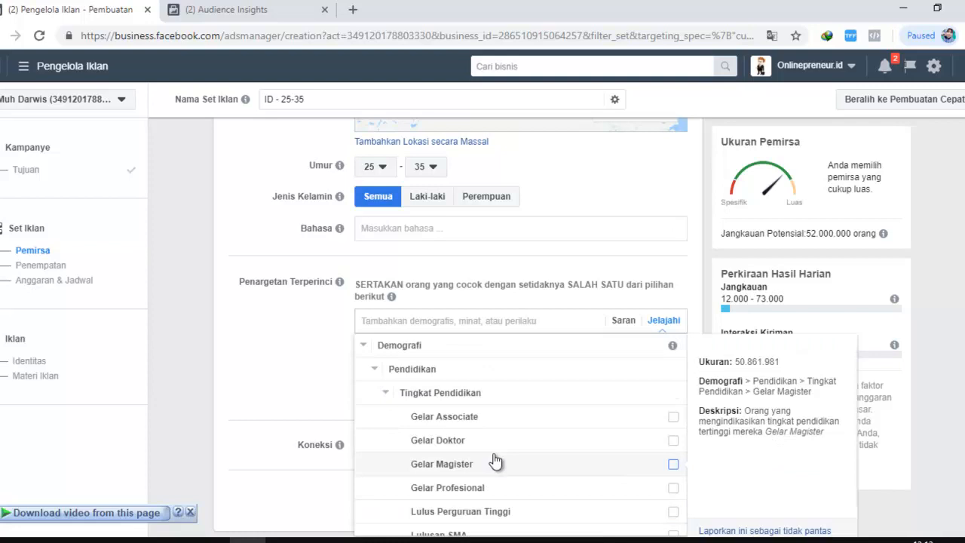
pyautogui.scroll(-2, 404, 422)
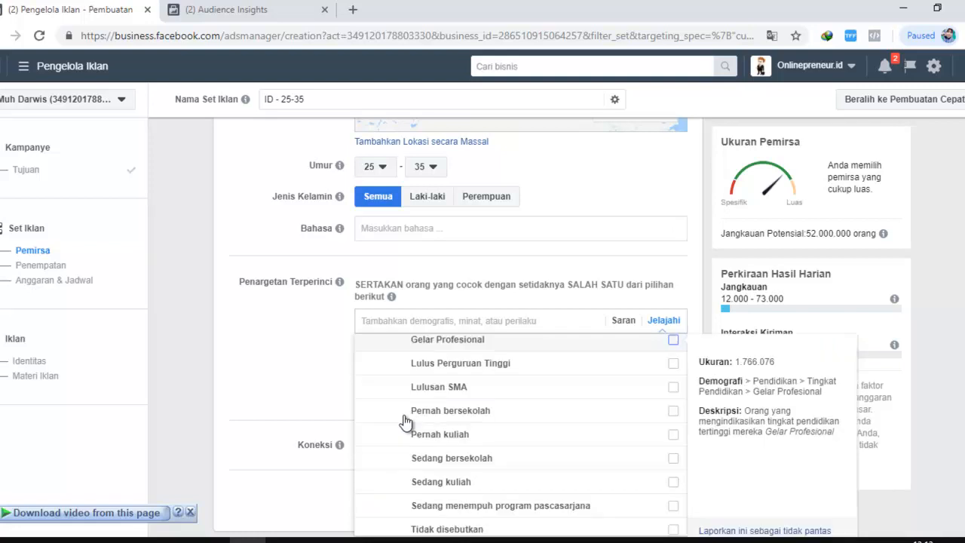
pyautogui.scroll(-2, 405, 422)
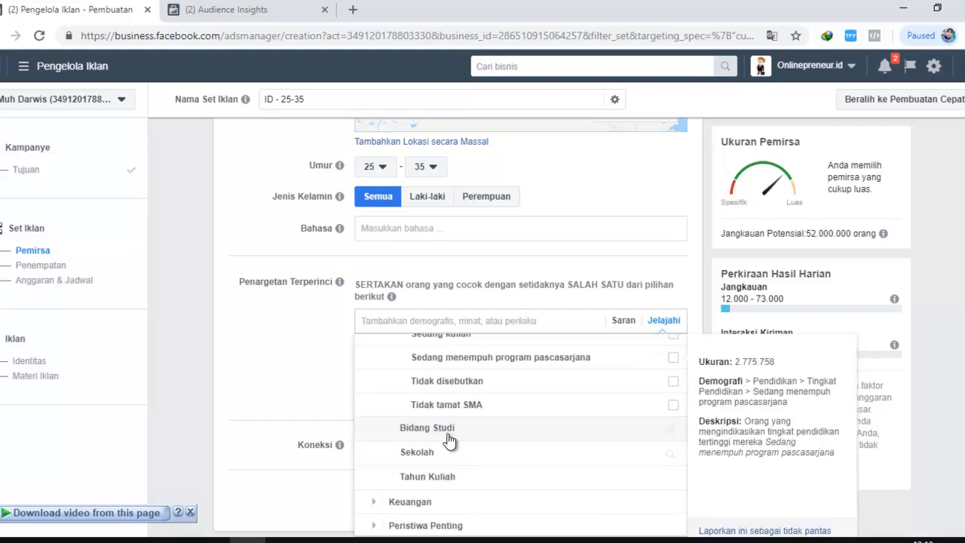
pyautogui.scroll(2, 441, 413)
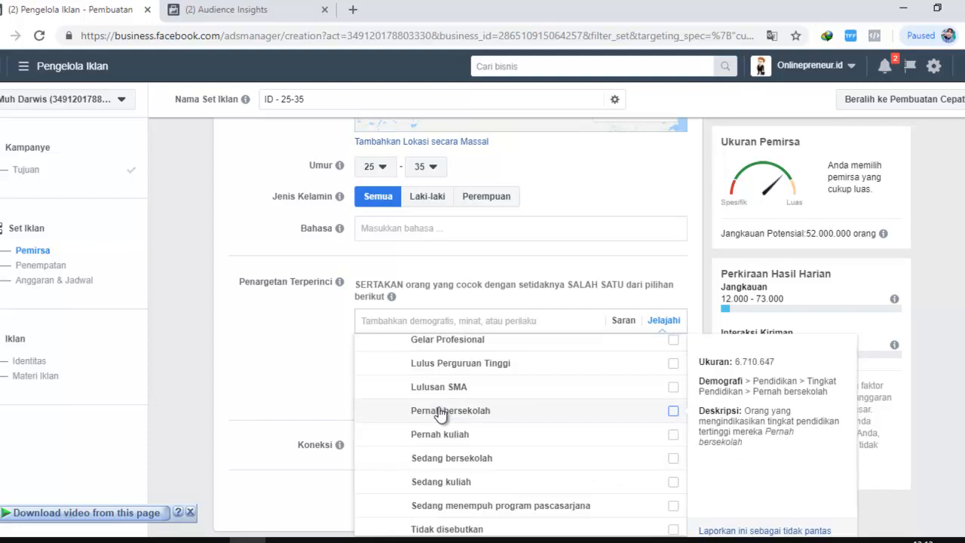
pyautogui.scroll(2, 440, 413)
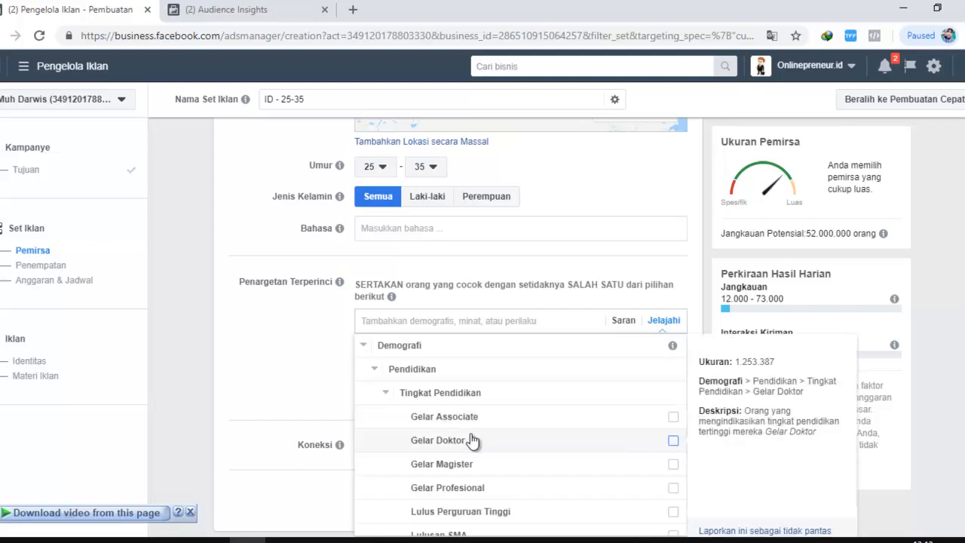
pyautogui.scroll(-1, 538, 462)
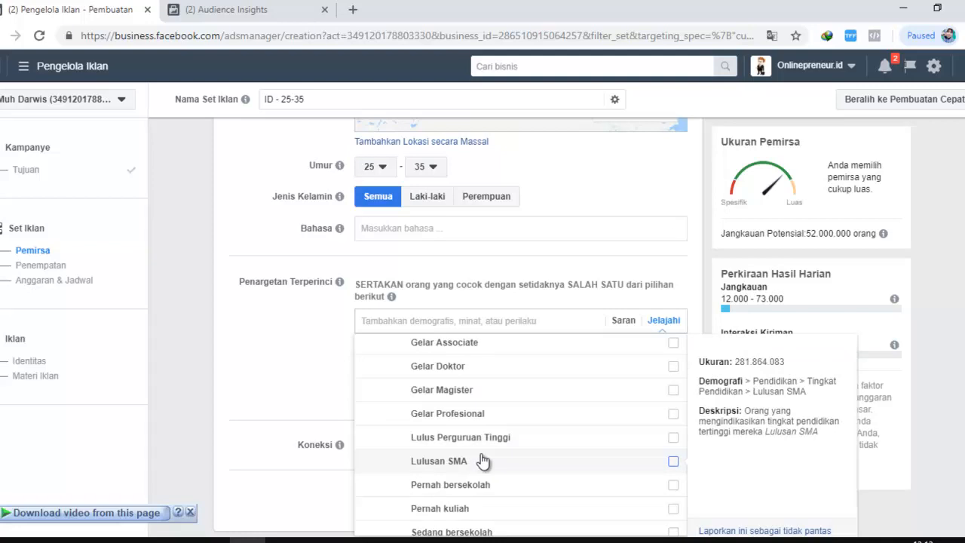
pyautogui.scroll(1, 471, 450)
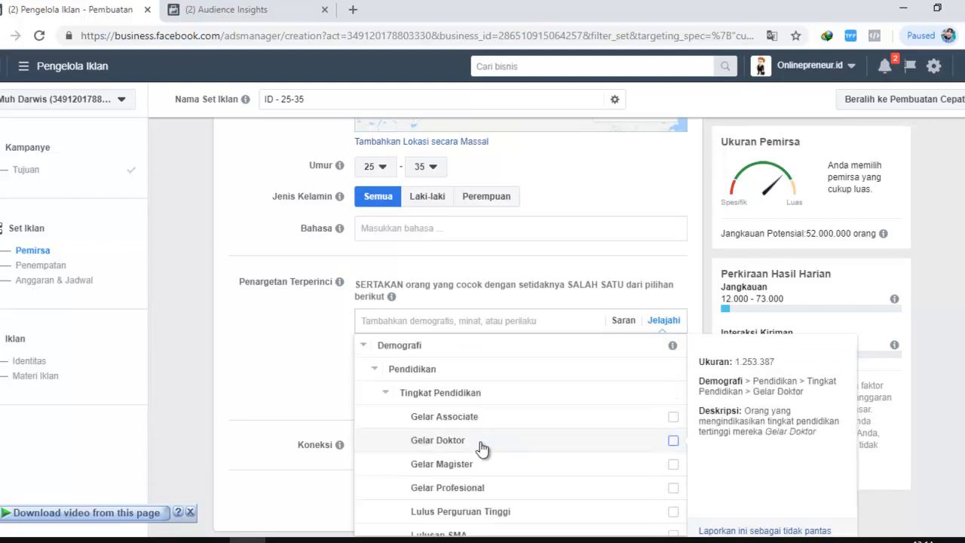
pyautogui.scroll(-1, 467, 433)
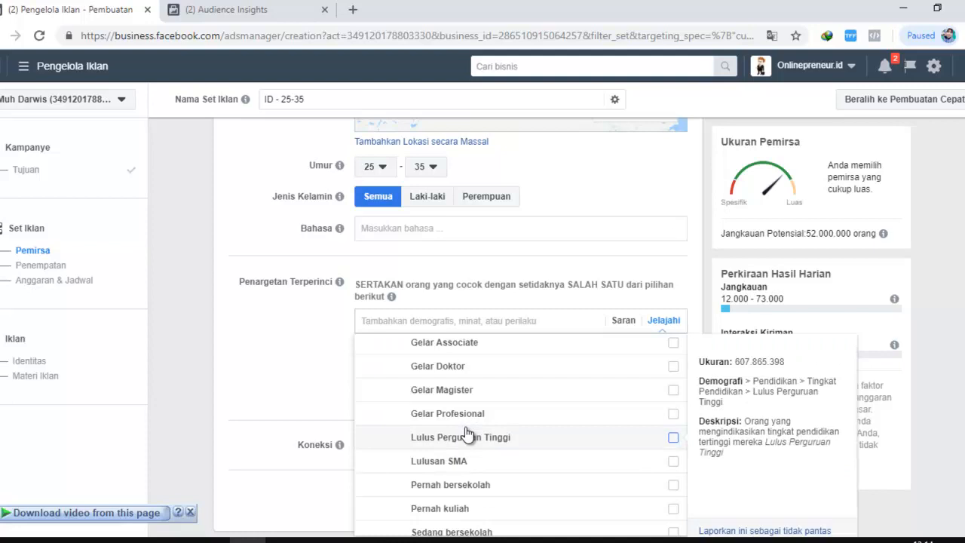
pyautogui.scroll(1, 467, 434)
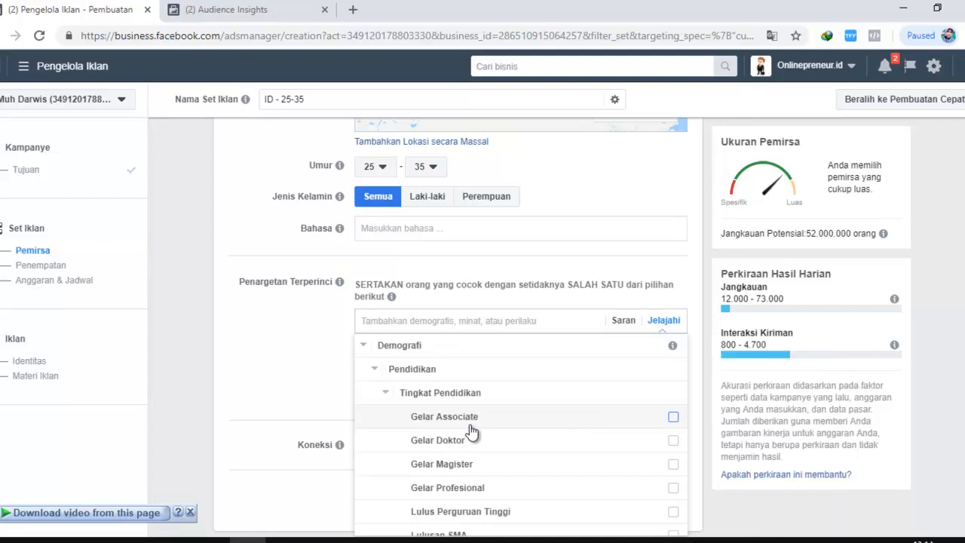
pyautogui.scroll(-1, 472, 432)
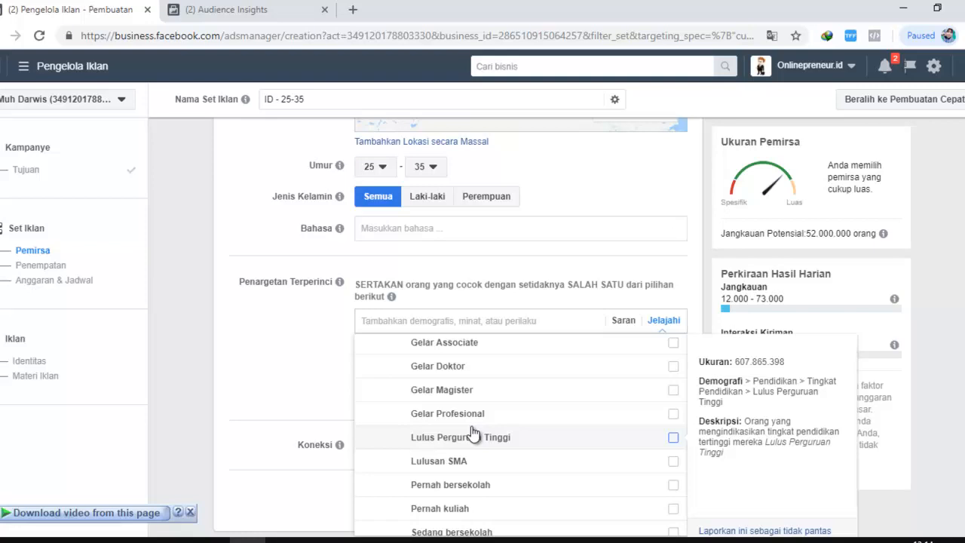
pyautogui.scroll(-1, 457, 412)
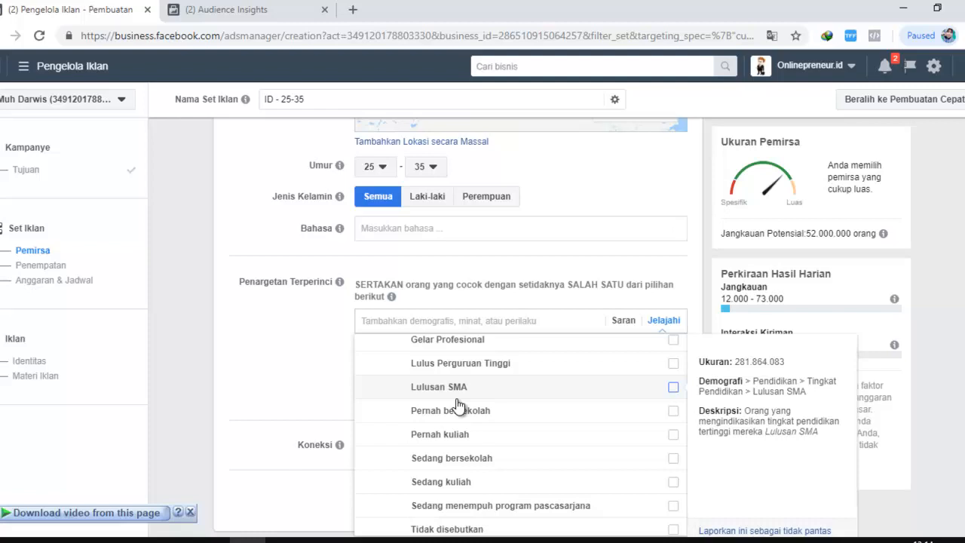
pyautogui.scroll(2, 463, 405)
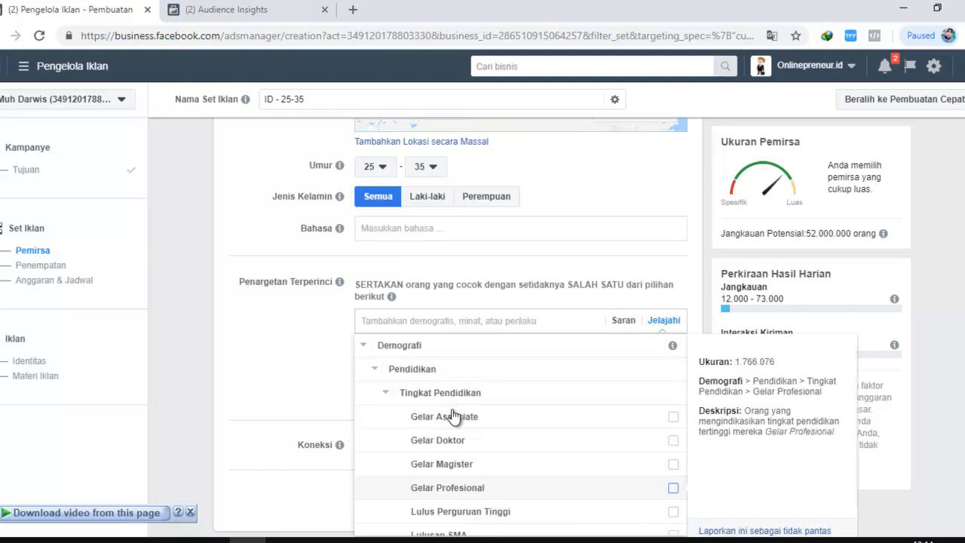
pyautogui.scroll(-1, 456, 463)
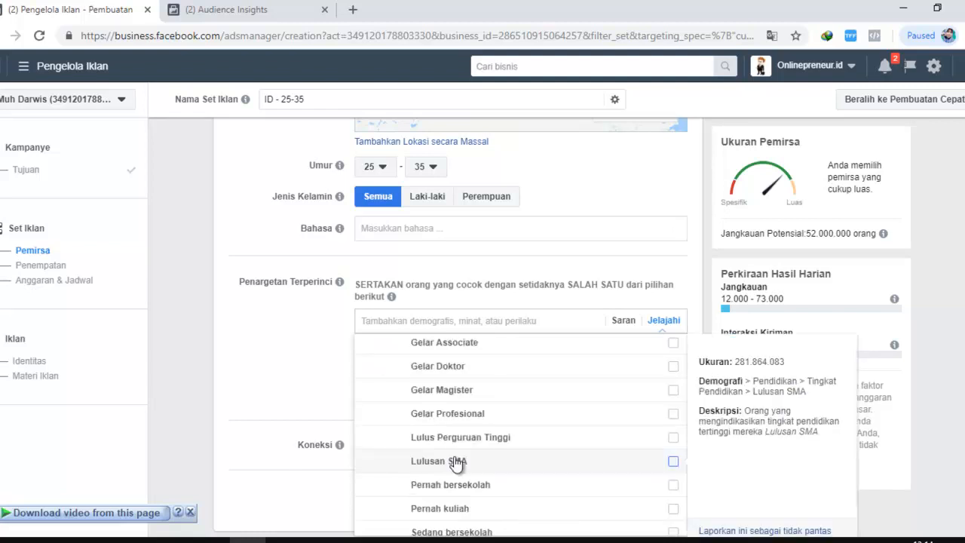
pyautogui.scroll(1, 467, 456)
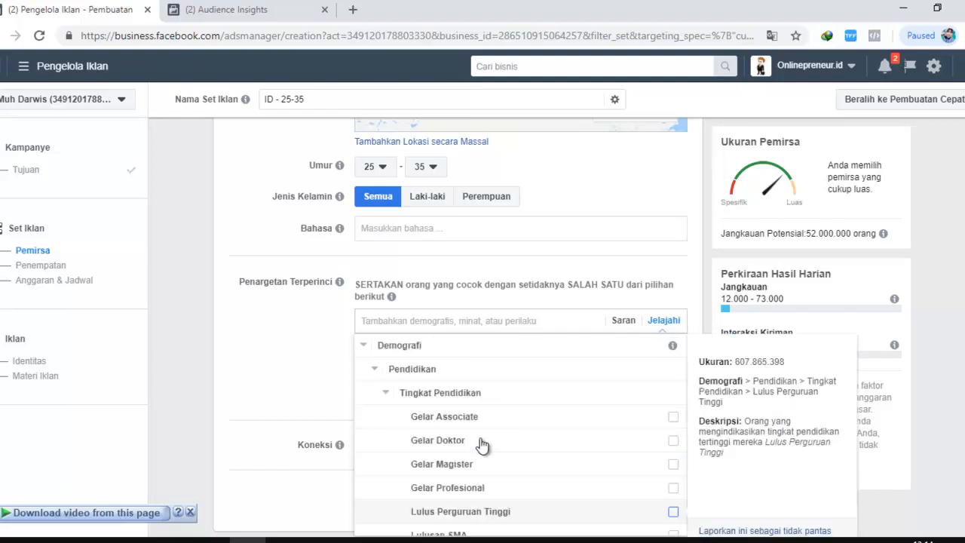
# Collapse the Tingkat Pendidikan and Pendidikan branches to return to the list of Demografi subcategories
pyautogui.click(386, 394)
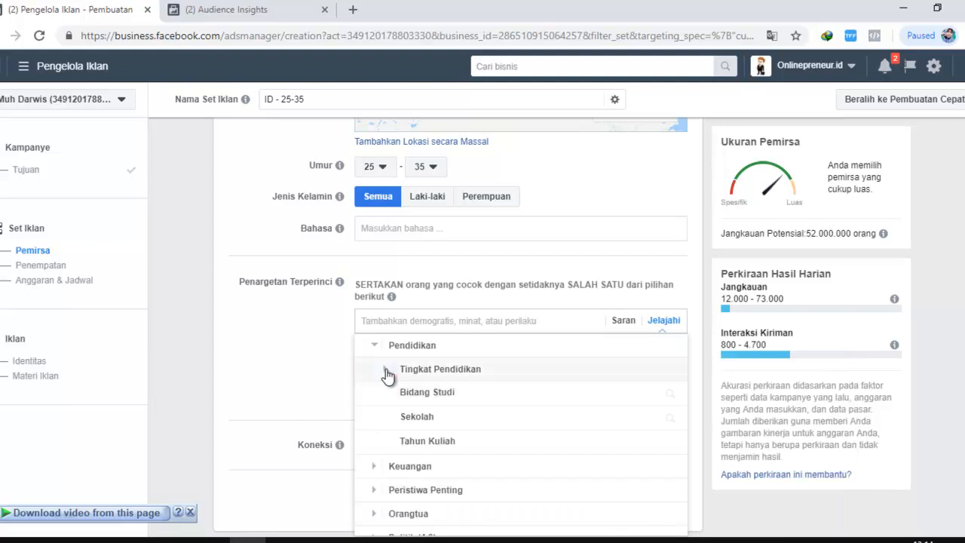
pyautogui.click(385, 372)
pyautogui.click(383, 350)
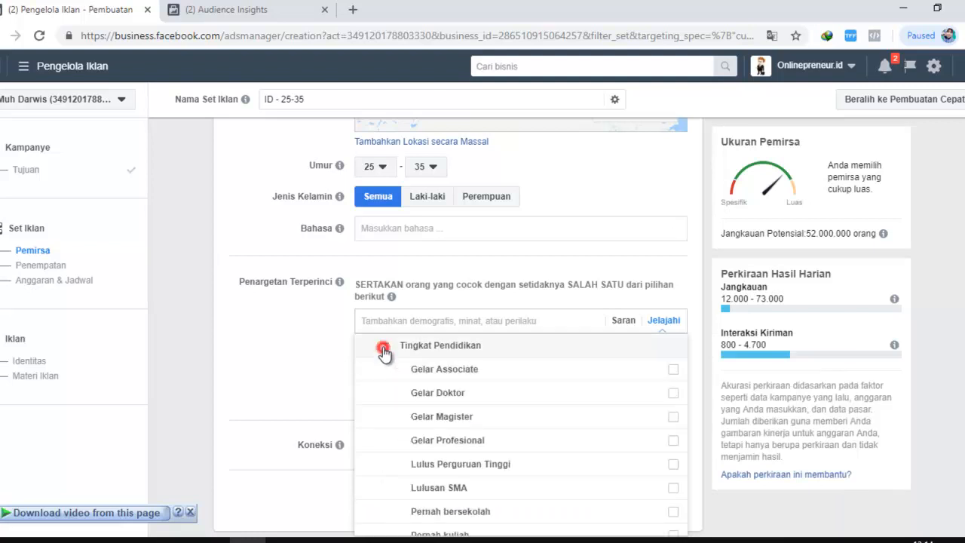
pyautogui.click(376, 346)
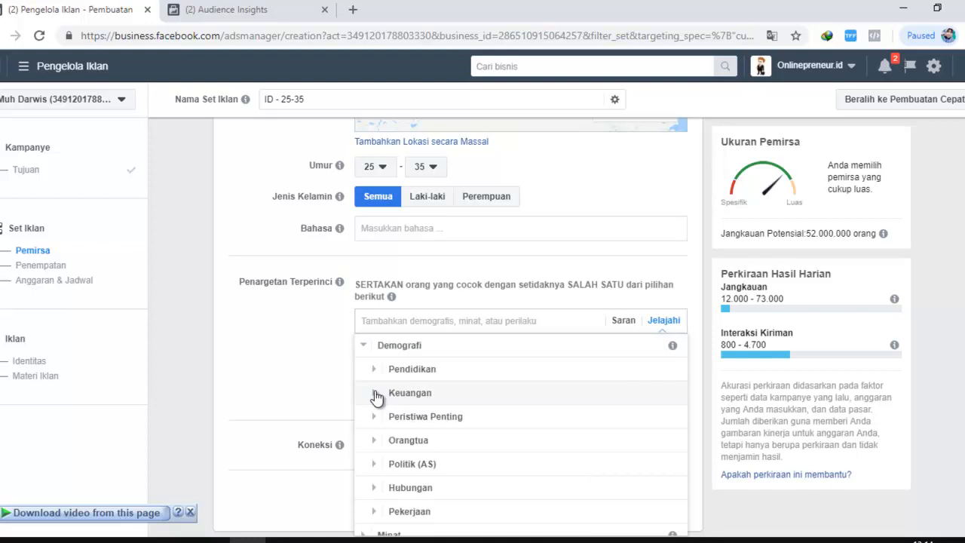
# Expand Keuangan, Pendapatan and its Demografi group to examine the household income targeting options
pyautogui.click(375, 393)
pyautogui.click(384, 370)
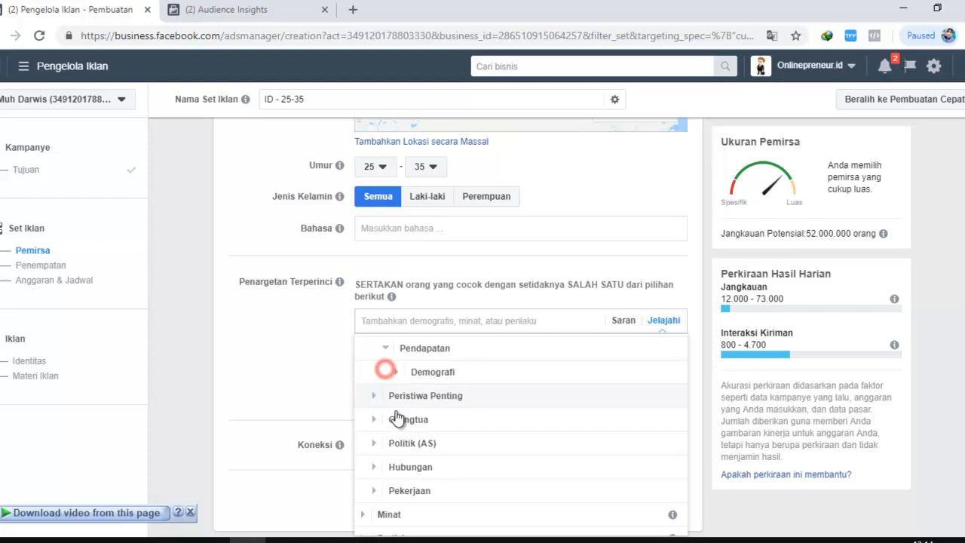
pyautogui.click(395, 369)
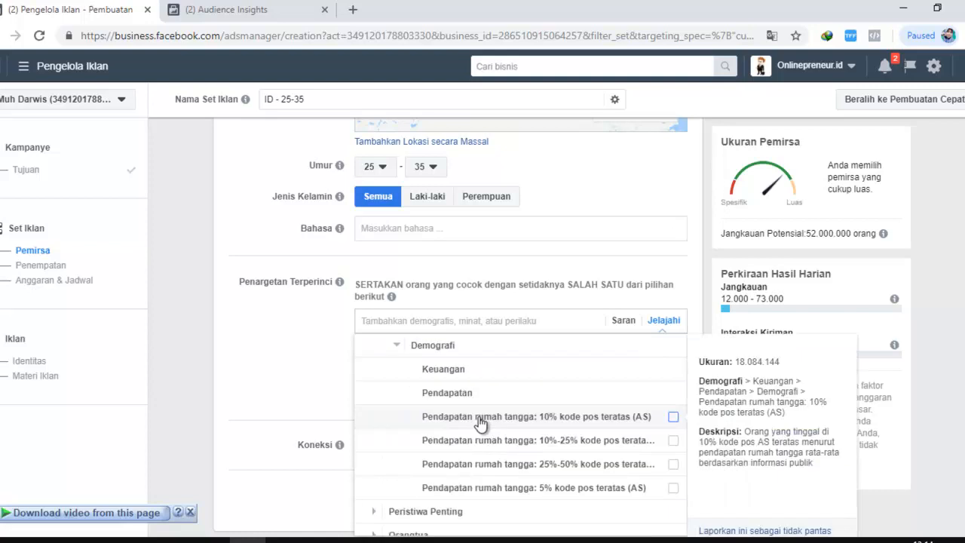
pyautogui.scroll(-2, 367, 388)
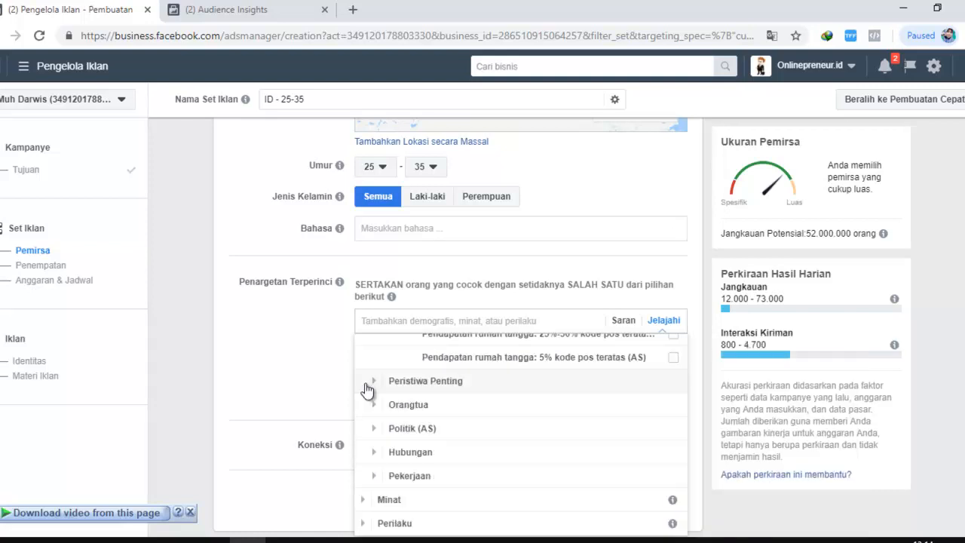
# Expand Peristiwa Penting under Demografi and examine its life event options, such as Baru bertunangan, Jauh dari Keluarga and Jauh dari Kota Asal
pyautogui.click(376, 382)
pyautogui.scroll(-1, 458, 396)
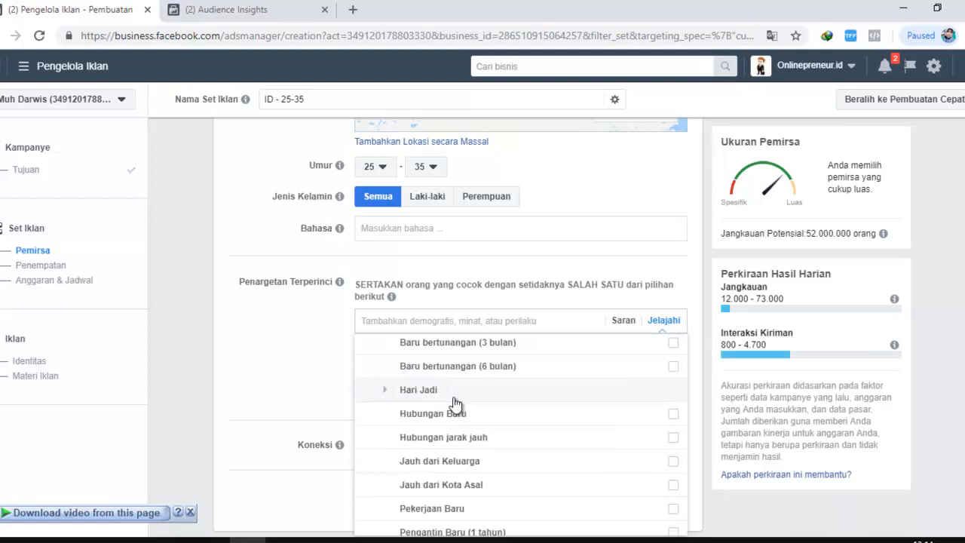
pyautogui.scroll(-1, 415, 412)
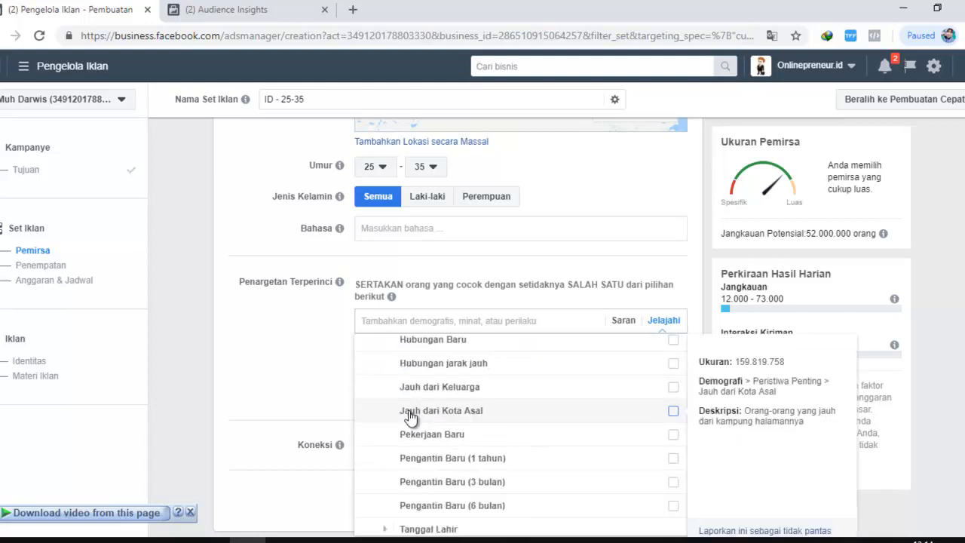
pyautogui.scroll(2, 410, 417)
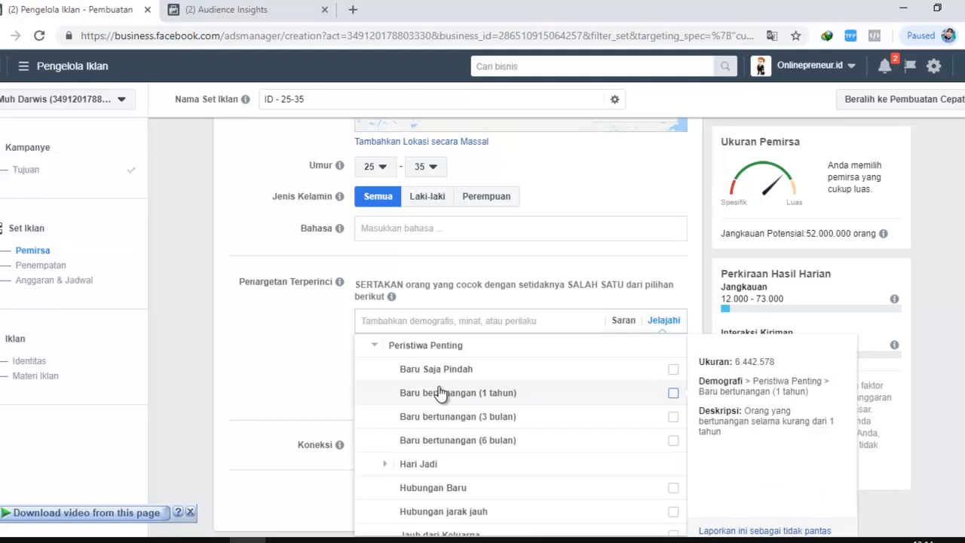
pyautogui.scroll(2, 474, 492)
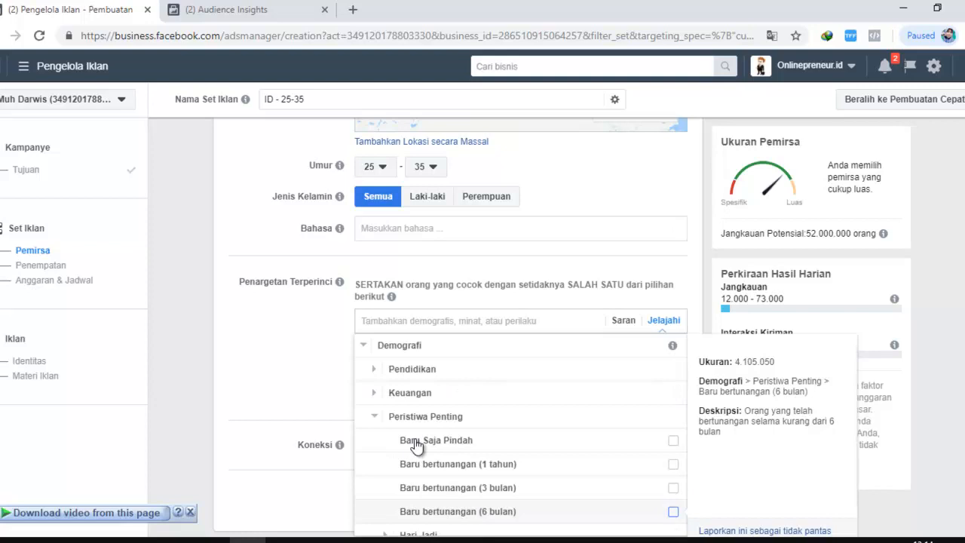
pyautogui.scroll(-4, 416, 446)
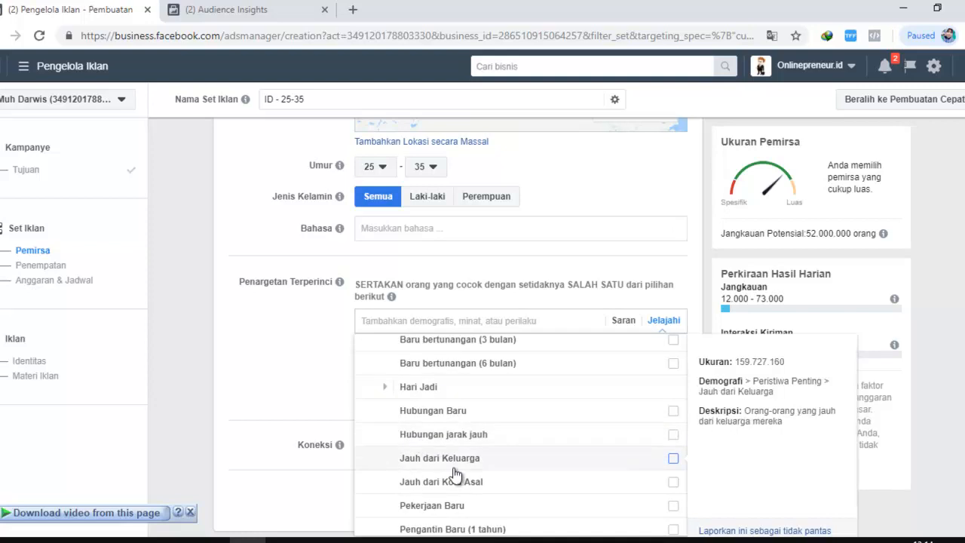
pyautogui.scroll(-2, 455, 473)
pyautogui.scroll(2, 450, 419)
pyautogui.scroll(-1, 452, 497)
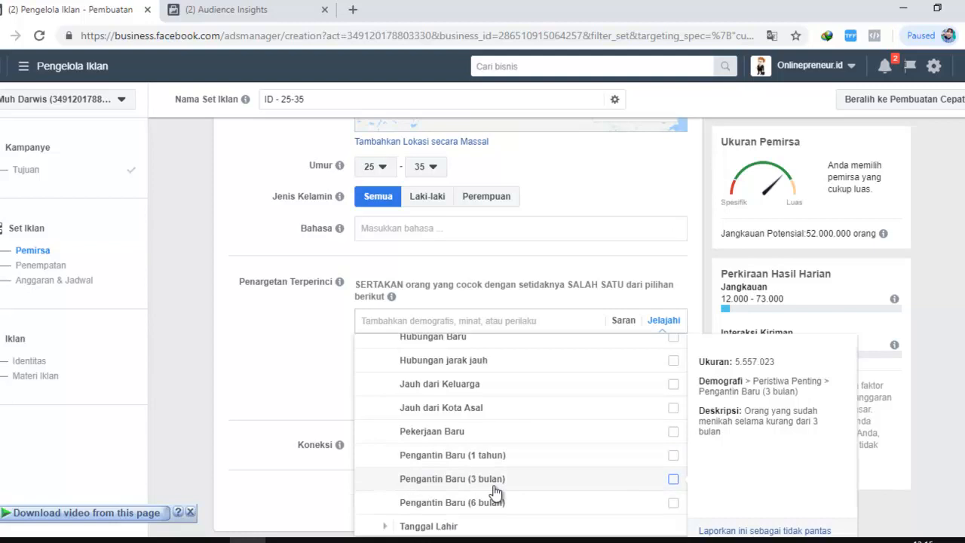
# Examine the Pengantin Baru options for 1 tahun, 3 bulan and 6 bulan and their audience descriptions
pyautogui.scroll(-1, 494, 490)
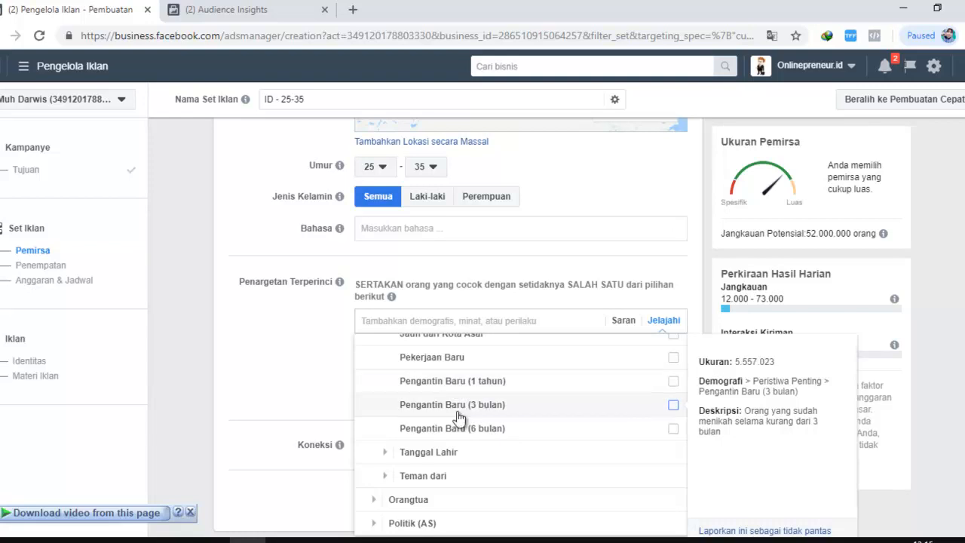
pyautogui.scroll(1, 459, 417)
pyautogui.scroll(-1, 442, 384)
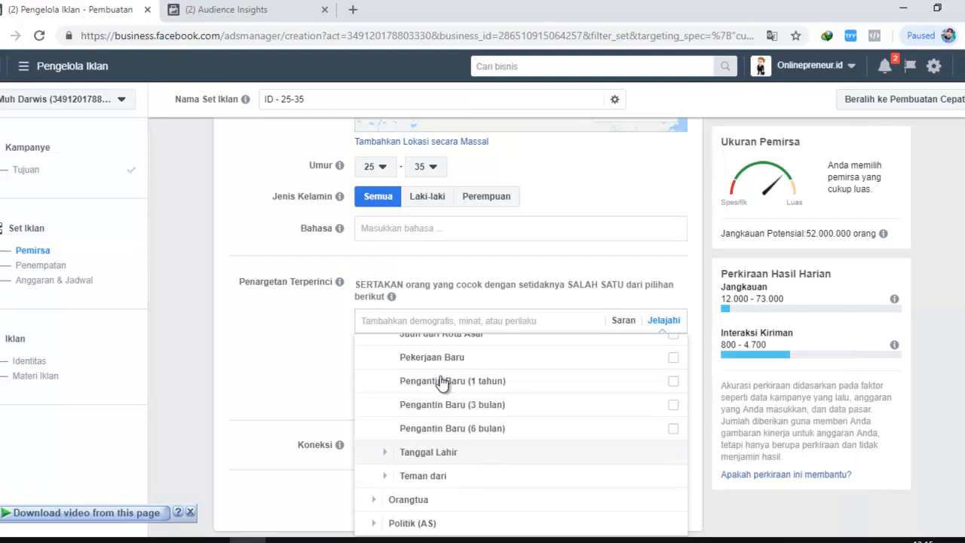
pyautogui.moveTo(466, 424)
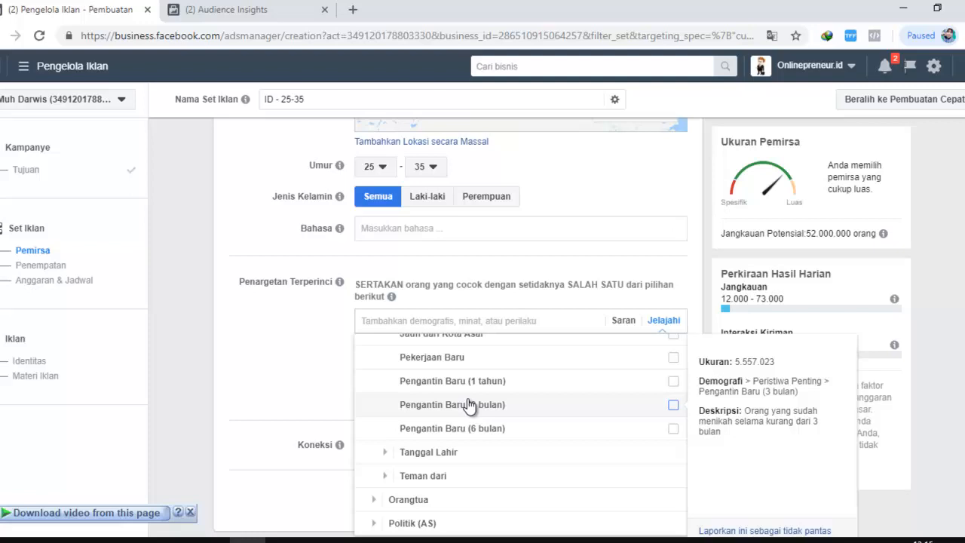
# Expand Hari Jadi to view its anniversary options, and collapse the Peristiwa Penting branch
pyautogui.scroll(3, 387, 467)
pyautogui.click(387, 465)
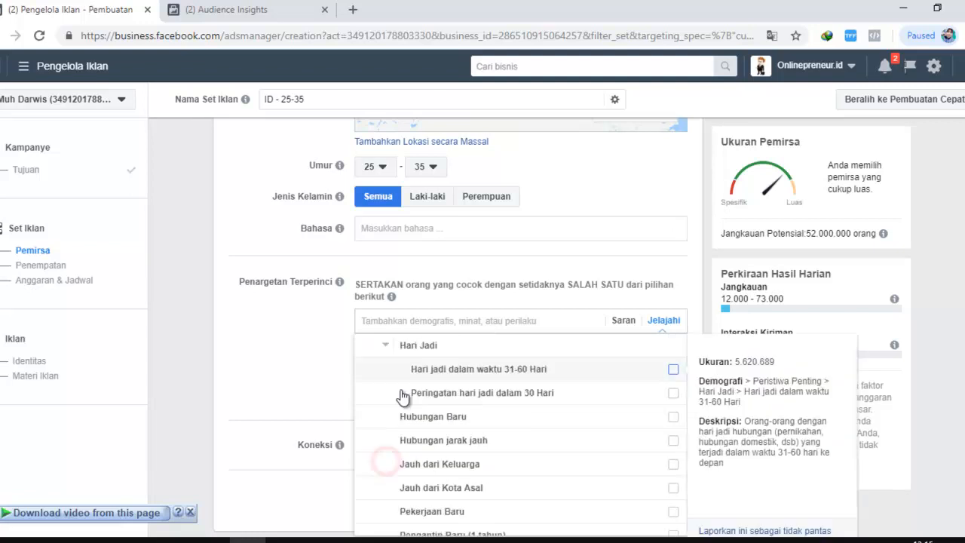
pyautogui.scroll(2, 394, 464)
pyautogui.click(374, 375)
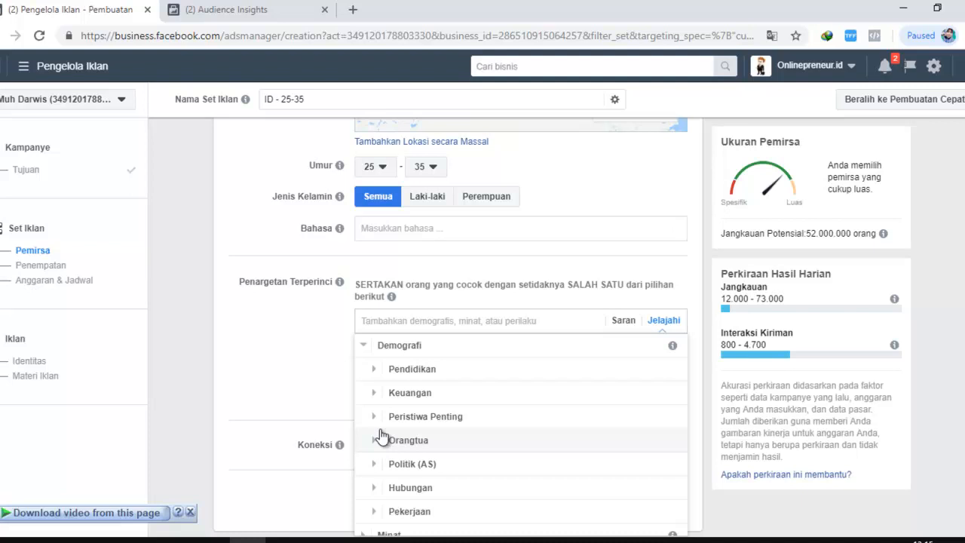
# Expand Hubungan and Status Hubungan and look through the relationship statuses, such as Bercerai, Lajang and Menikah
pyautogui.scroll(-1, 381, 436)
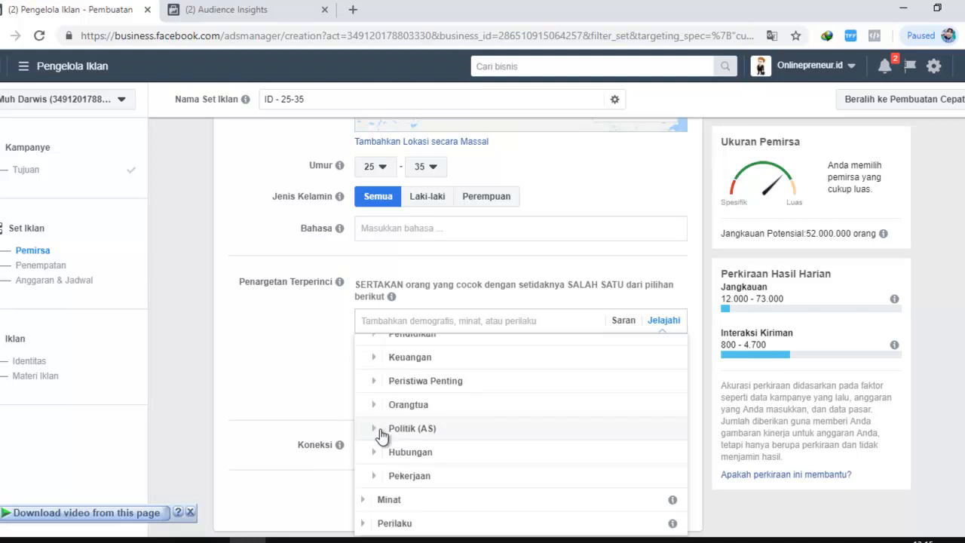
pyautogui.click(374, 452)
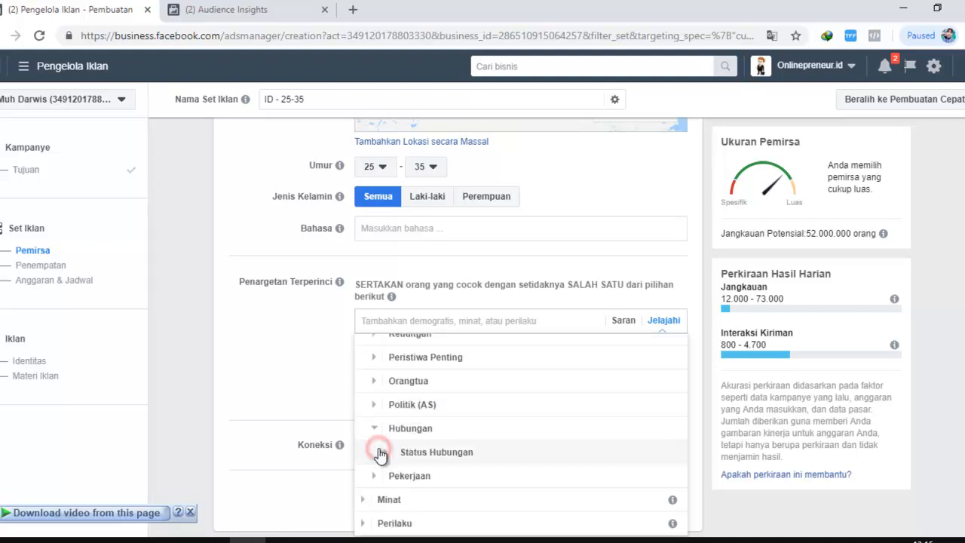
pyautogui.click(387, 452)
pyautogui.scroll(-2, 422, 438)
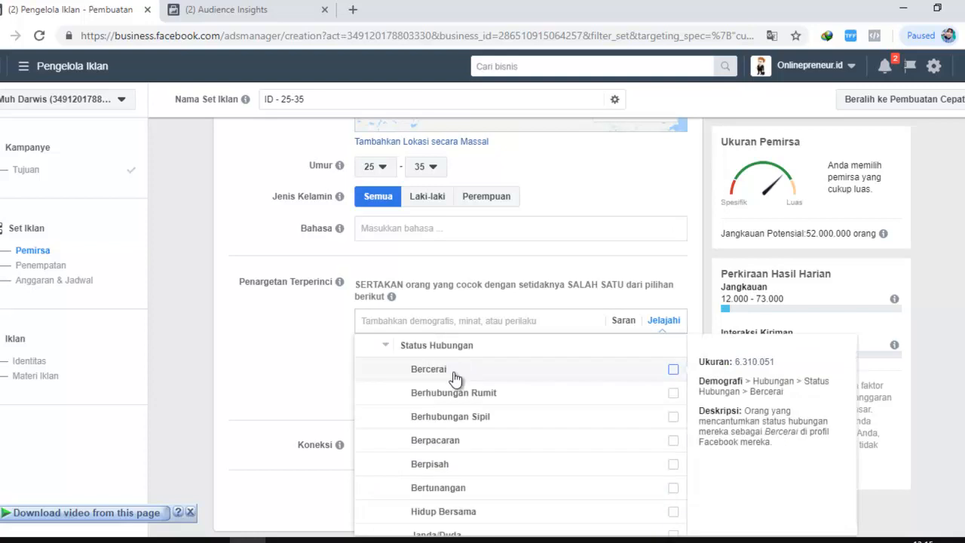
pyautogui.scroll(-1, 434, 442)
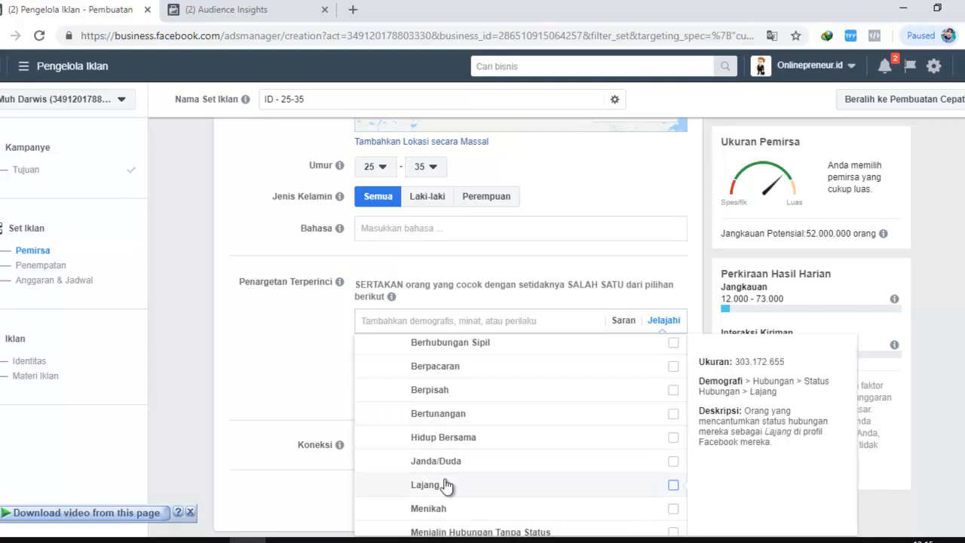
pyautogui.scroll(-1, 446, 486)
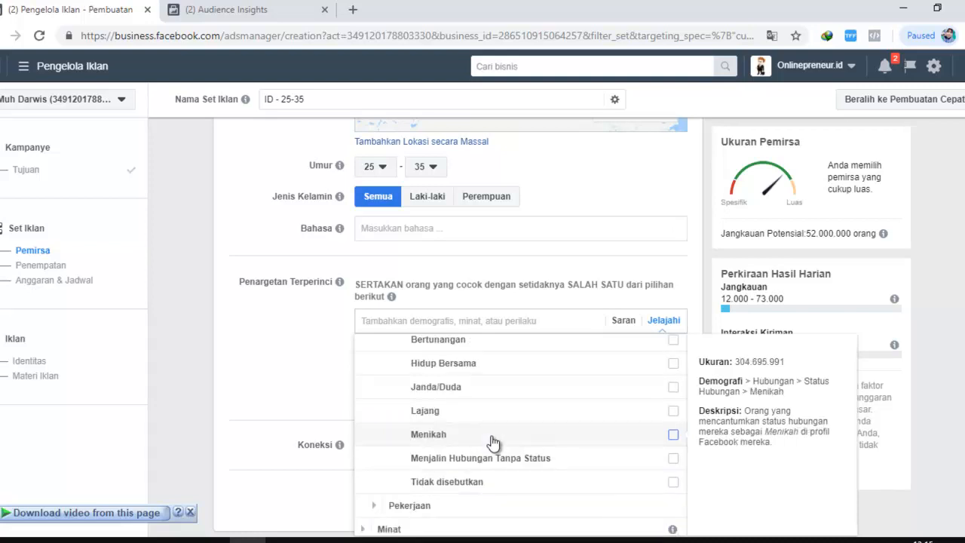
pyautogui.scroll(1, 452, 413)
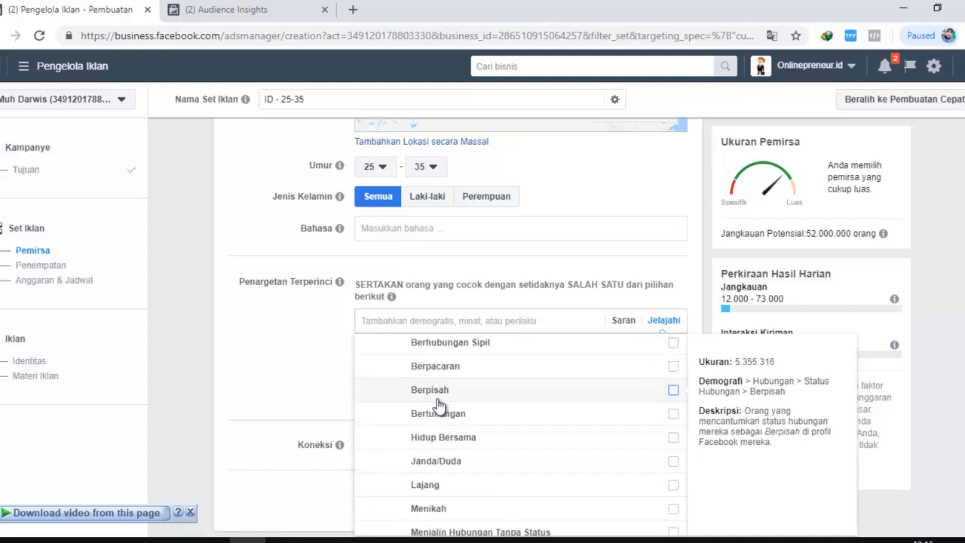
pyautogui.scroll(2, 441, 406)
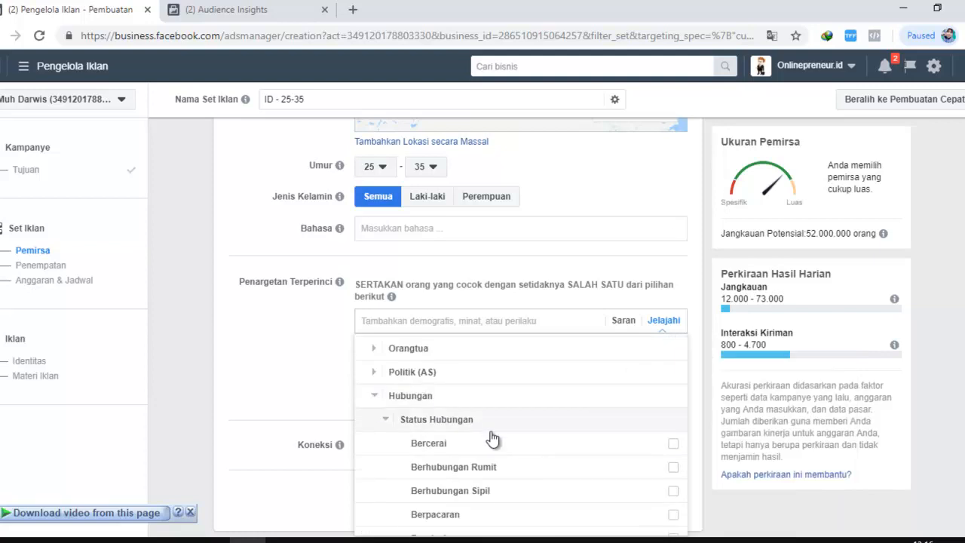
# Collapse and reopen Status Hubungan, review statuses such as Hidup Bersama and Menikah again, and close the list
pyautogui.moveTo(426, 441)
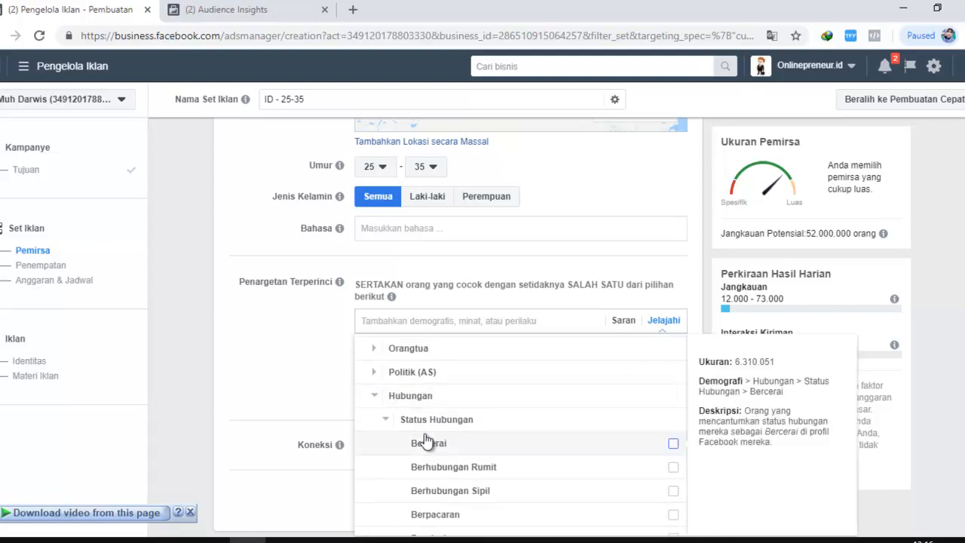
pyautogui.click(387, 420)
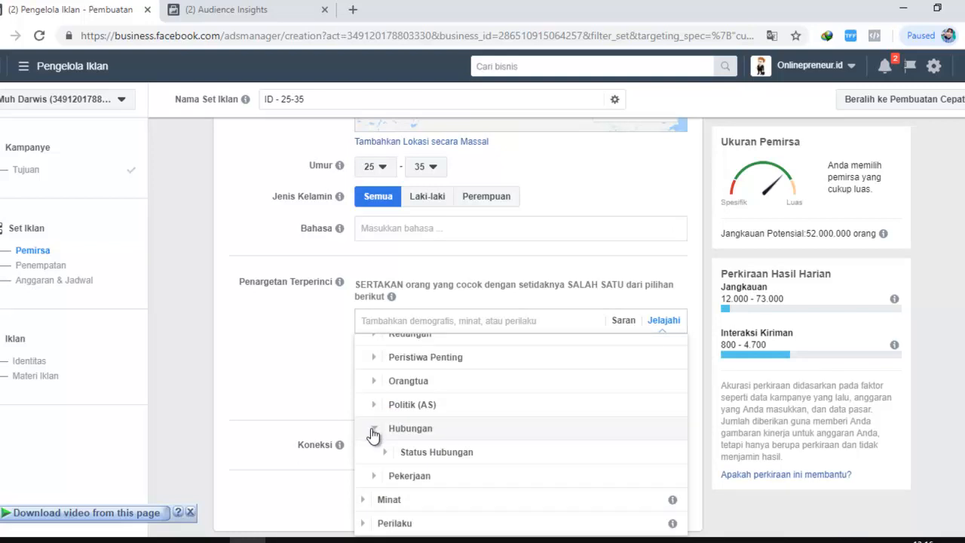
pyautogui.click(389, 453)
pyautogui.scroll(-2, 484, 440)
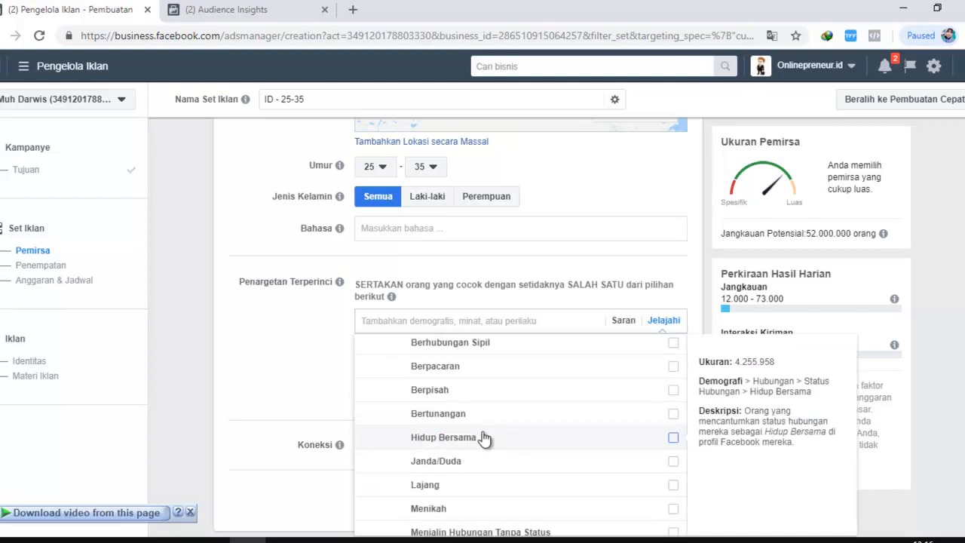
pyautogui.scroll(-1, 475, 438)
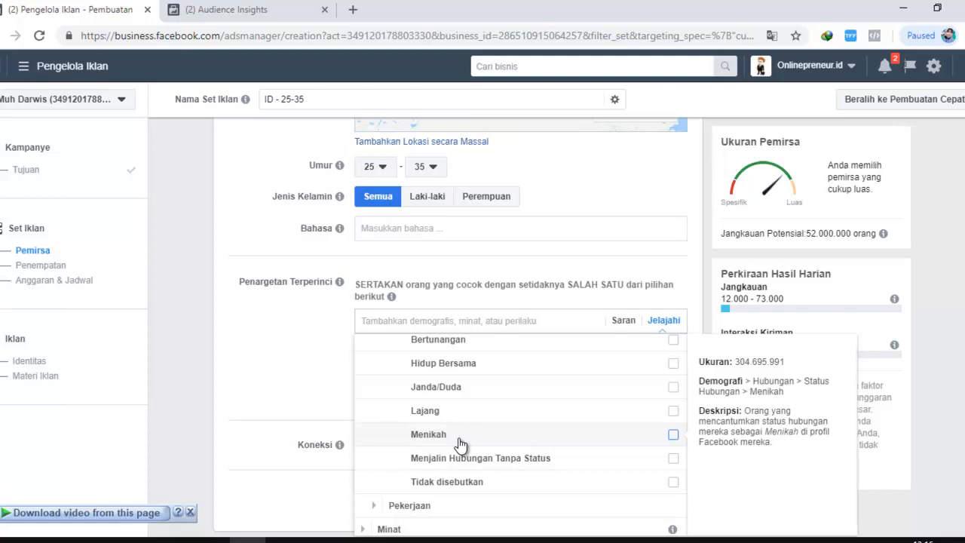
pyautogui.scroll(2, 437, 432)
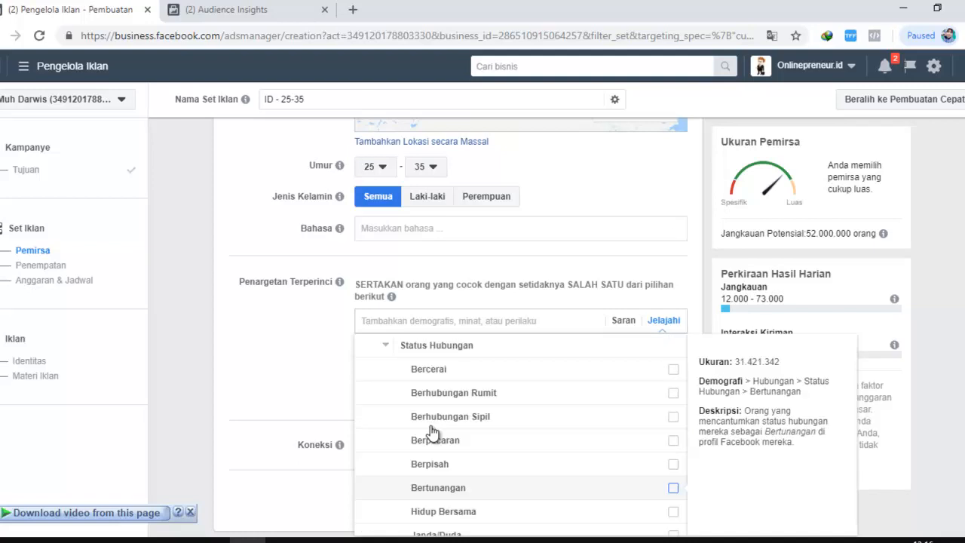
pyautogui.click(379, 344)
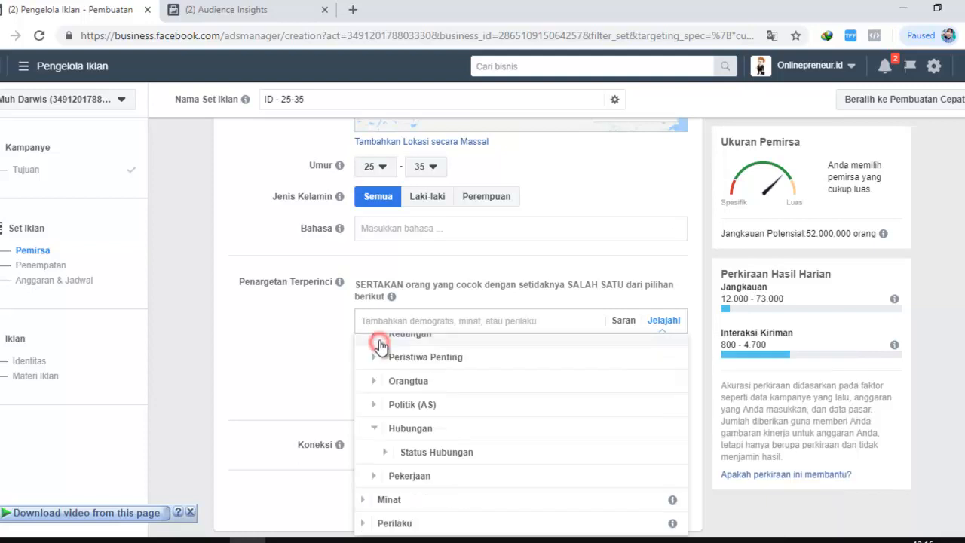
# Expand Pekerjaan and its Industri group to examine the industry targeting options, such as Layanan Instalasi dan Perbaikan
pyautogui.scroll(-1, 380, 377)
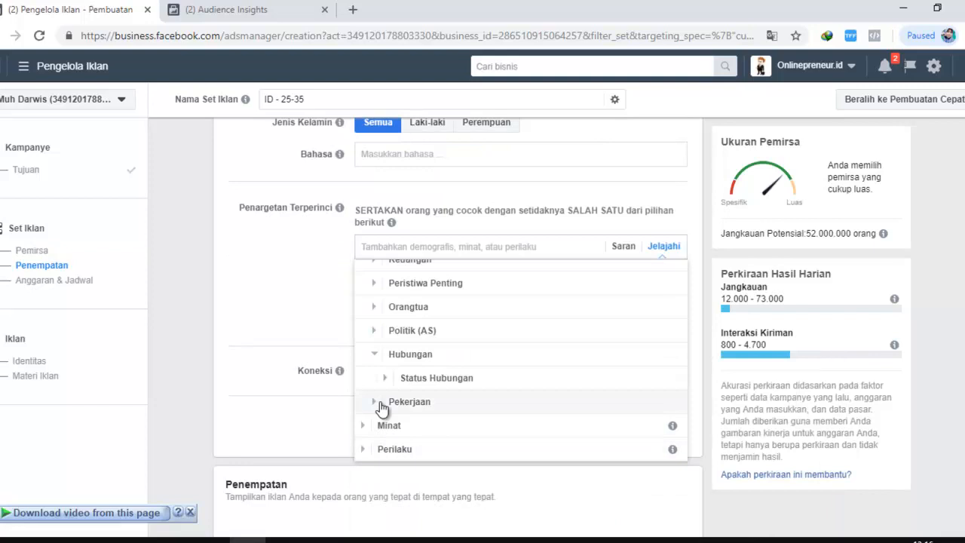
pyautogui.click(374, 402)
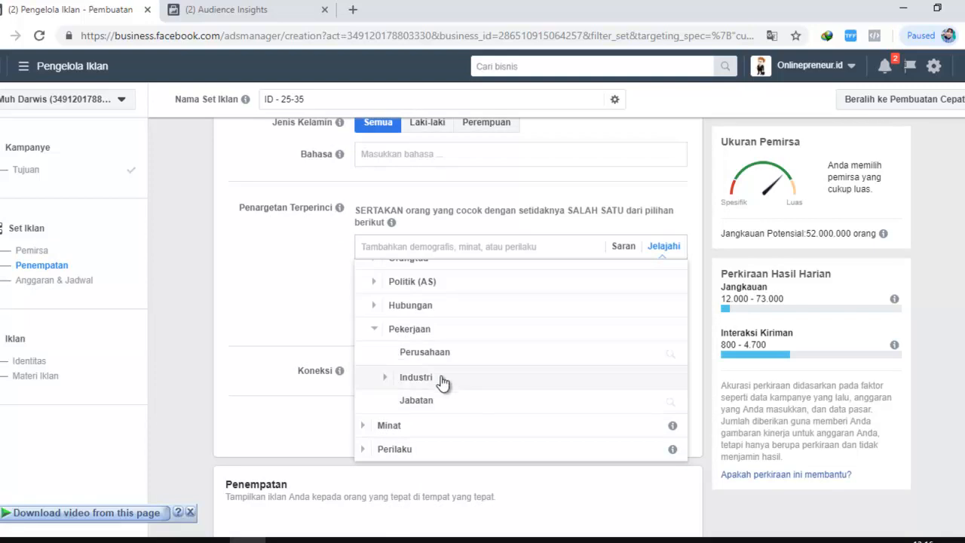
pyautogui.click(385, 377)
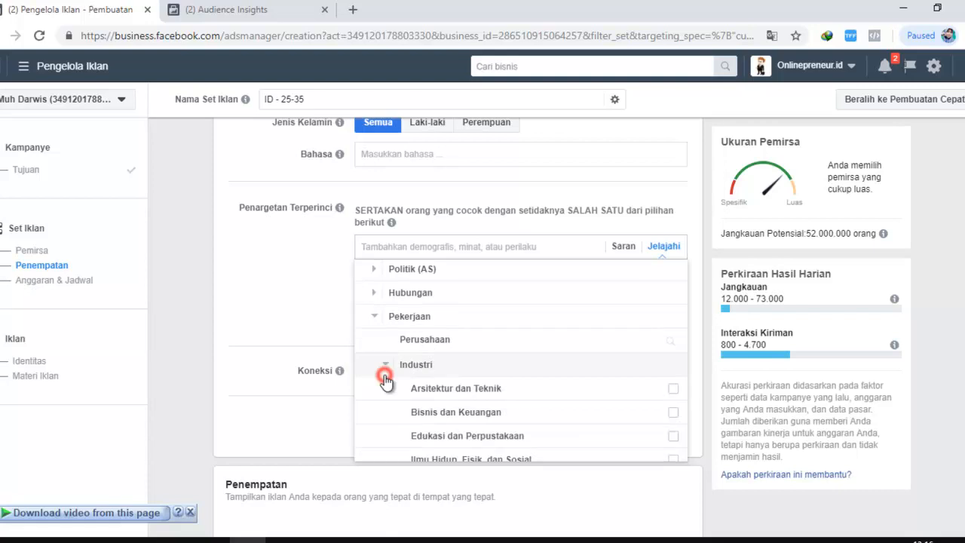
pyautogui.scroll(-1, 473, 335)
pyautogui.scroll(-2, 483, 362)
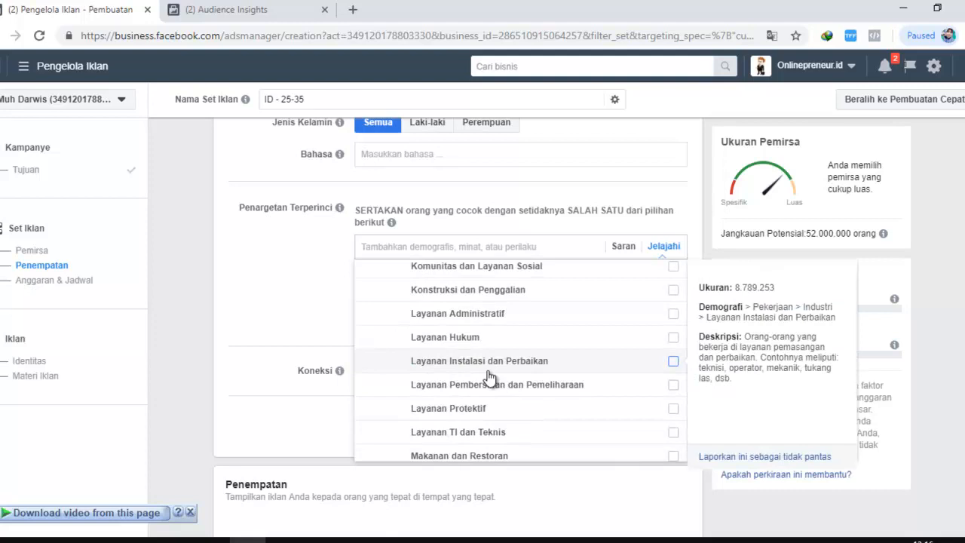
pyautogui.scroll(3, 413, 401)
# Search Perusahaan for "bank raky", view the description of PT. Bank Rakyat Indonesia (Persero) Tbk., and return to the collapsed Demografi subcategories
pyautogui.click(413, 399)
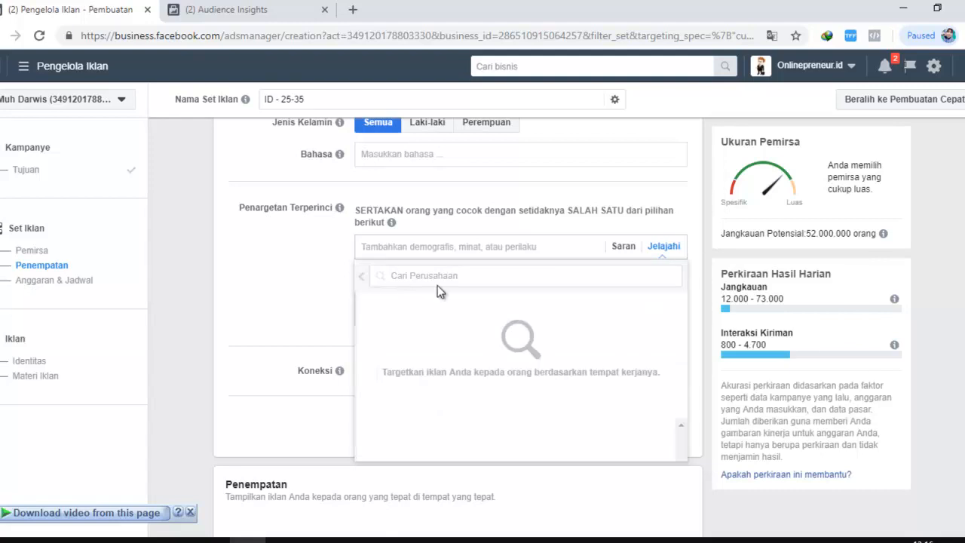
pyautogui.write('bank raky')
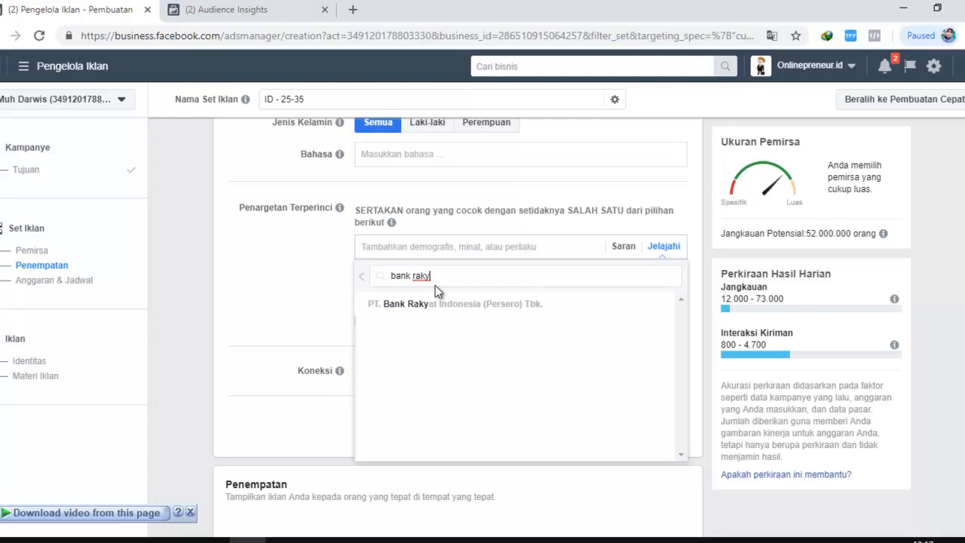
pyautogui.moveTo(400, 292)
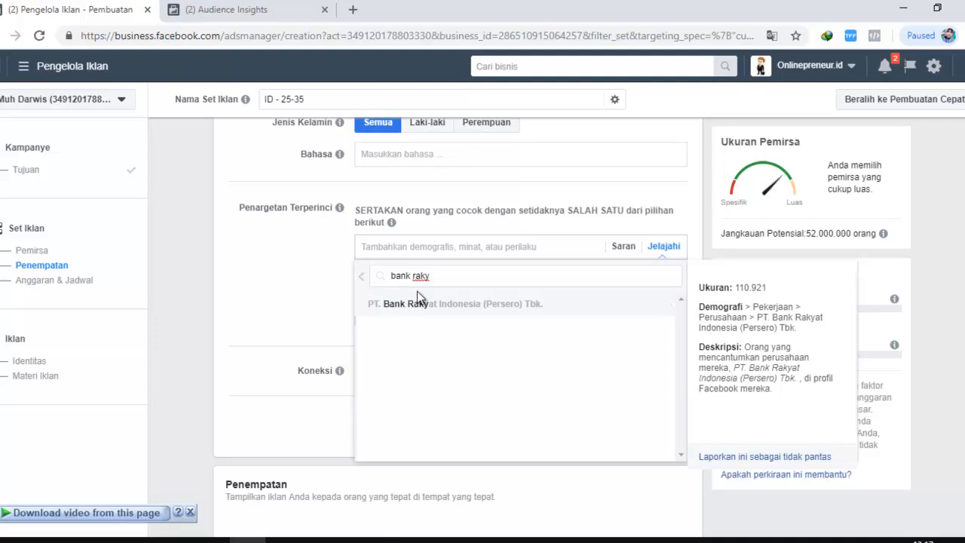
pyautogui.click(360, 277)
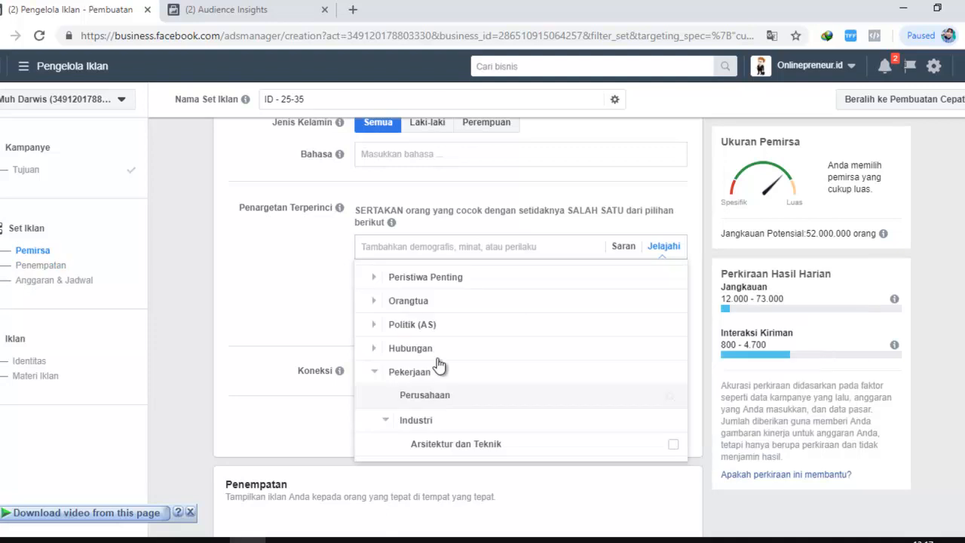
pyautogui.click(376, 373)
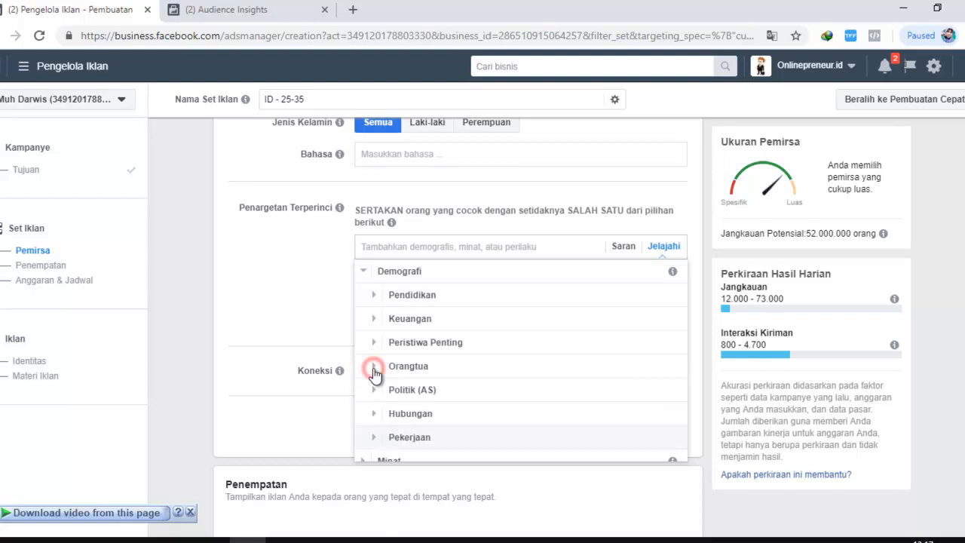
# Expand Minat, Belanja dan busana and Aksesori mode to examine the fashion accessory interests, such as Tas tangan
pyautogui.scroll(-1, 374, 371)
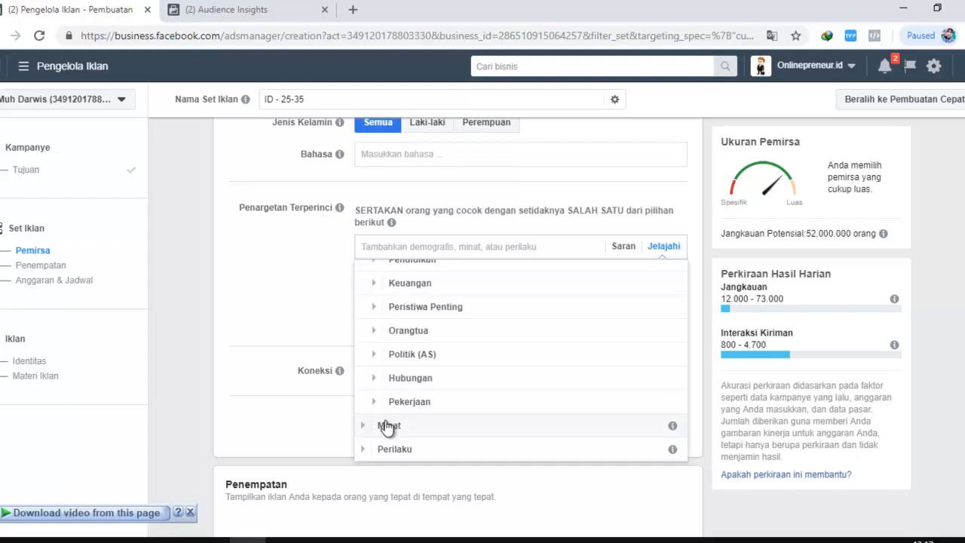
pyautogui.click(365, 425)
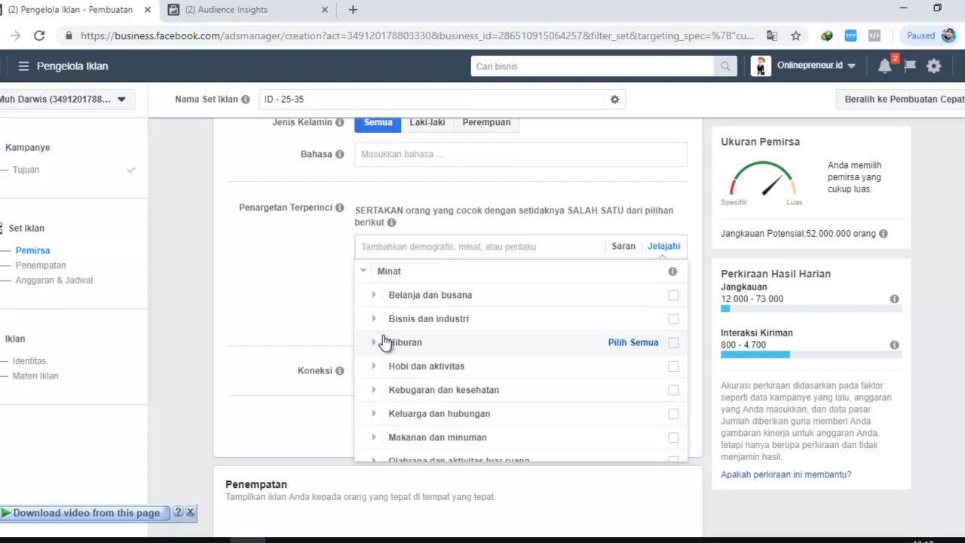
pyautogui.click(373, 295)
pyautogui.click(384, 296)
pyautogui.moveTo(438, 303)
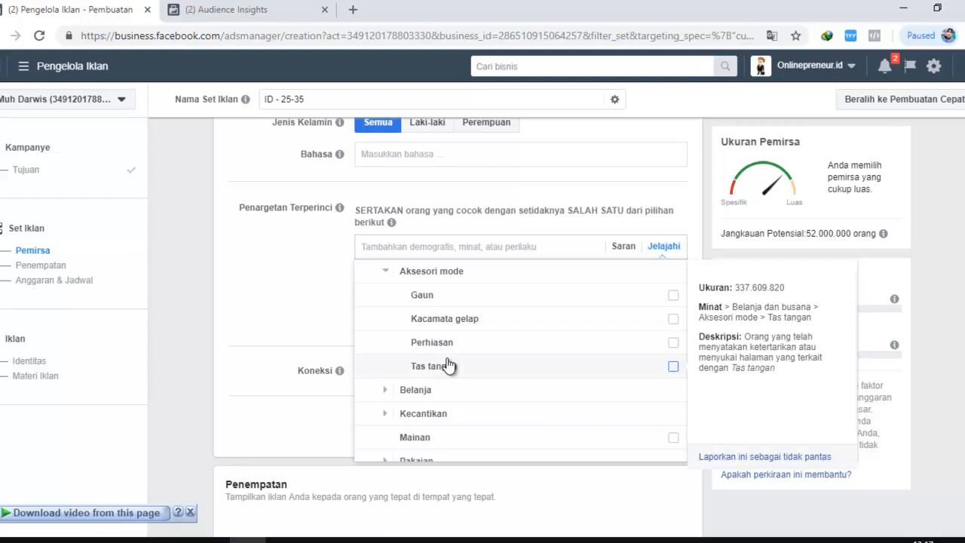
# Expand Belanja under Belanja dan busana to examine the shopping interests, such as Belanja online
pyautogui.click(386, 392)
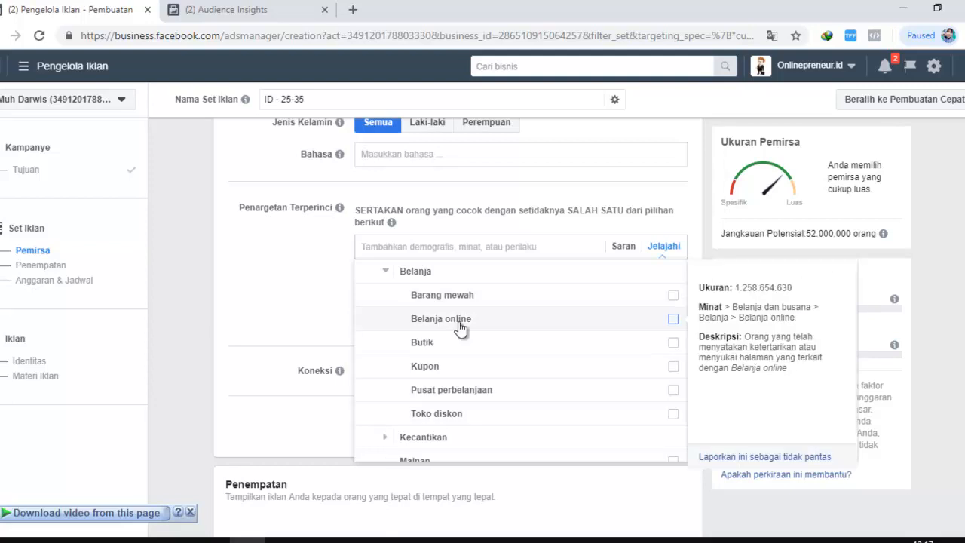
pyautogui.scroll(-2, 512, 343)
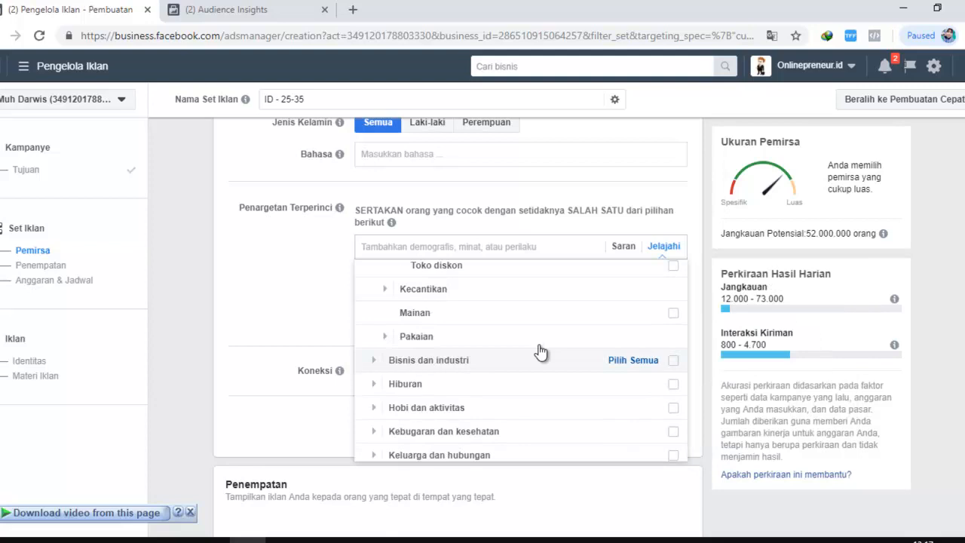
pyautogui.scroll(2, 541, 352)
pyautogui.scroll(-2, 482, 347)
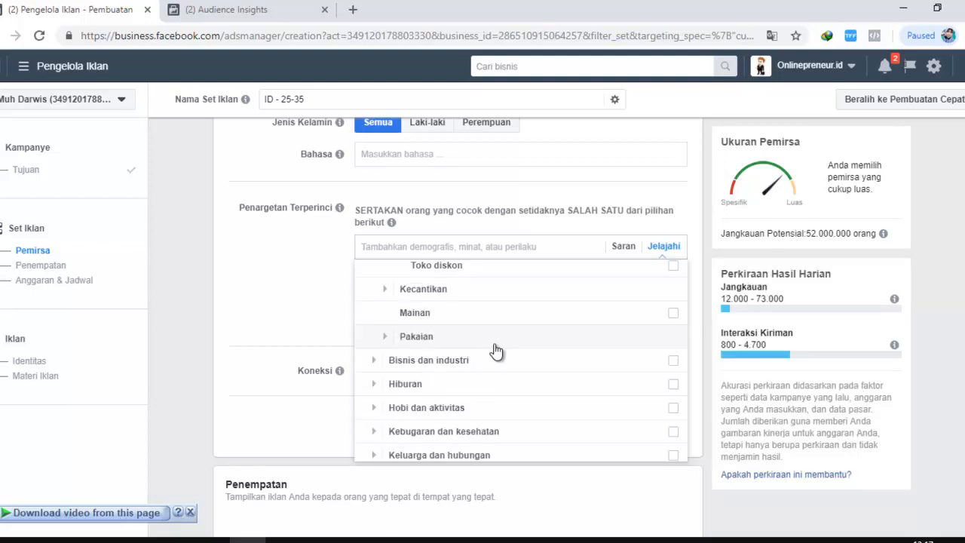
# Expand Kecantikan to examine the beauty interests, such as Kosmetik, and view the Kosmetik description
pyautogui.click(383, 289)
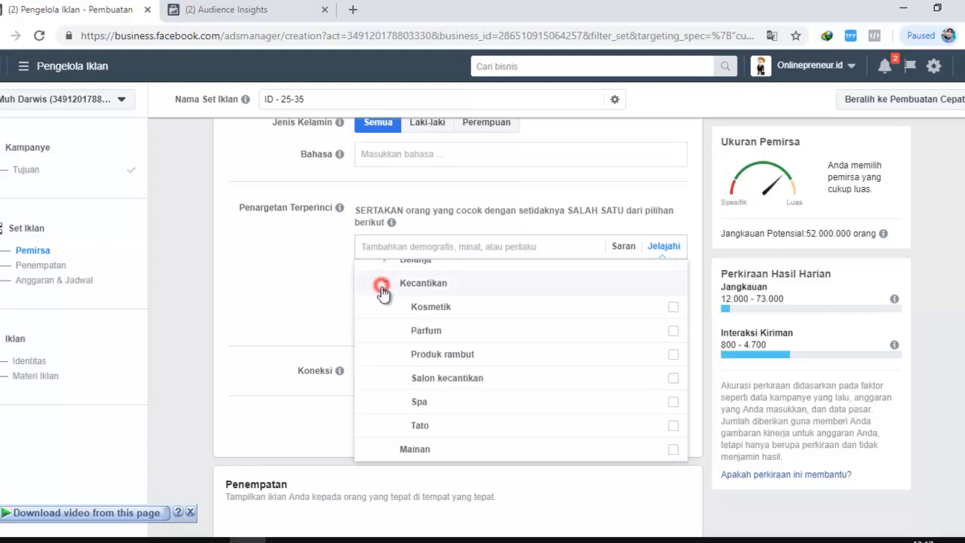
pyautogui.moveTo(432, 323)
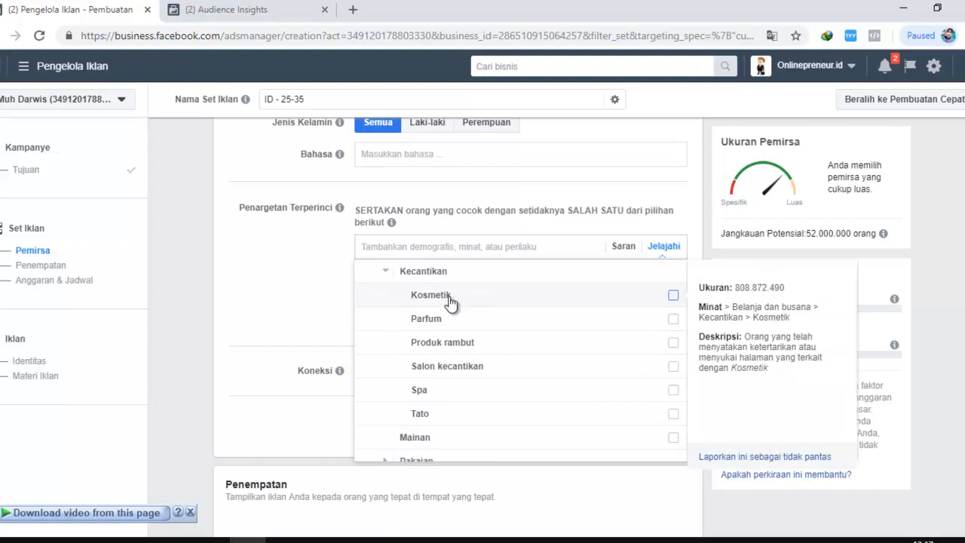
pyautogui.scroll(1, 474, 371)
pyautogui.scroll(-1, 473, 371)
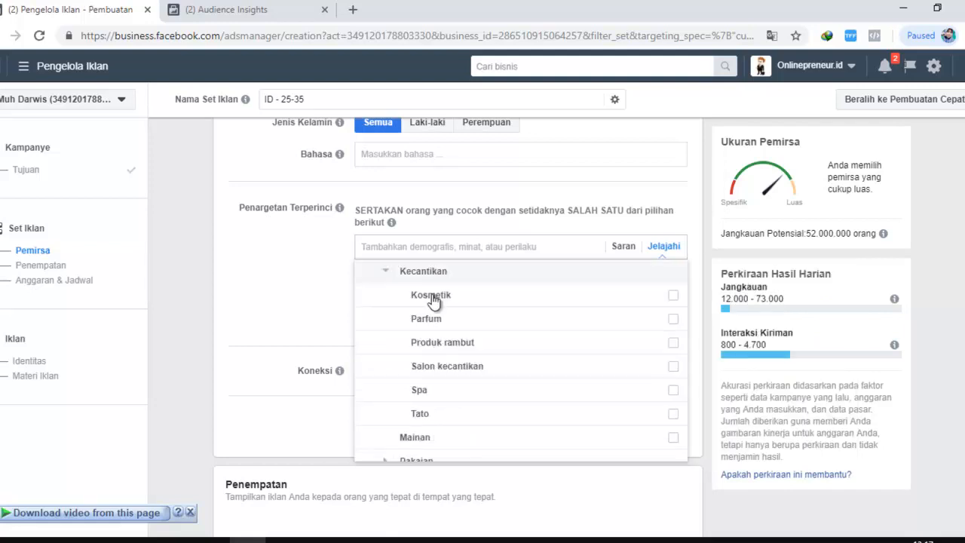
# Expand Pakaian to examine the clothing interests, such as Pakaian wanita, and collapse the whole Minat category
pyautogui.scroll(-2, 454, 401)
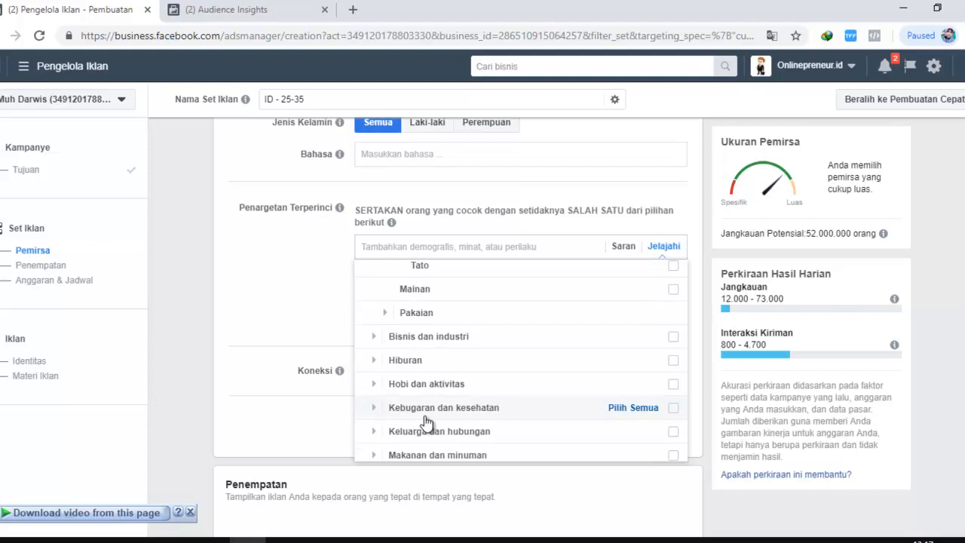
pyautogui.click(386, 313)
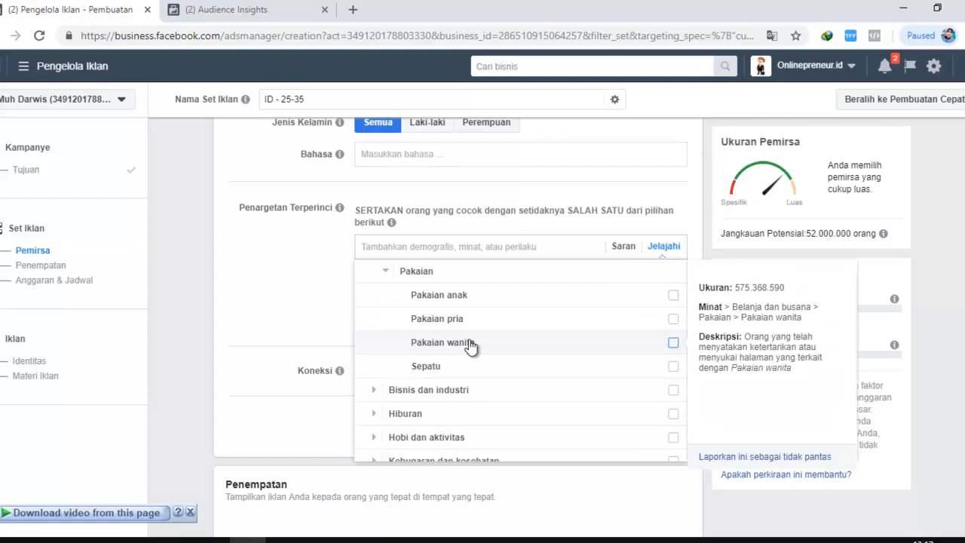
pyautogui.scroll(2, 404, 415)
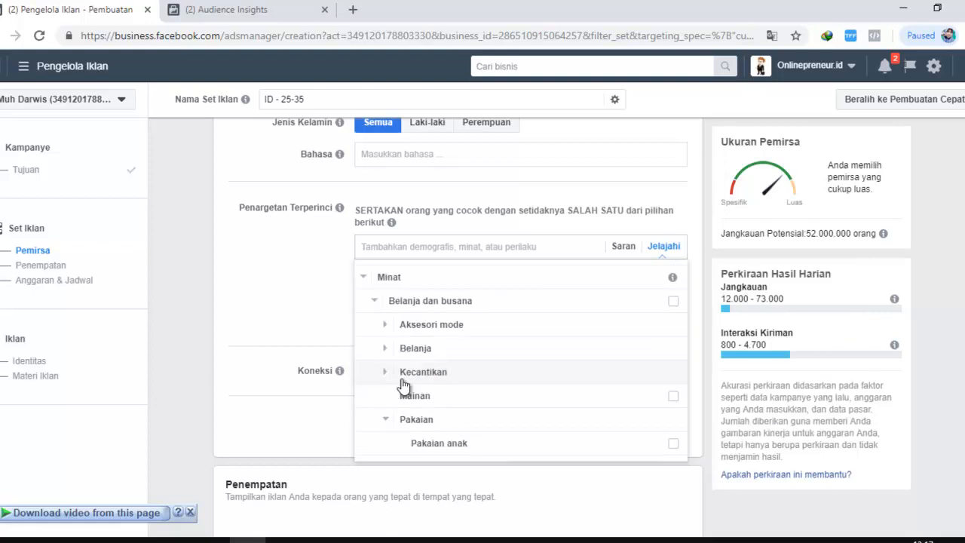
pyautogui.click(363, 278)
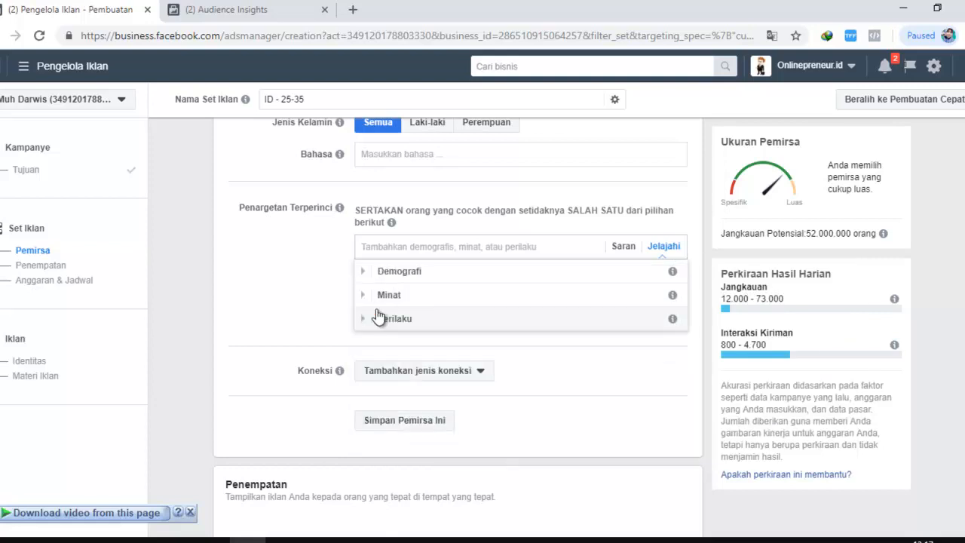
# Reopen Minat and expand Bisnis dan industri to examine its interests, such as Bisnis, Desain and Ekonomi
pyautogui.click(365, 296)
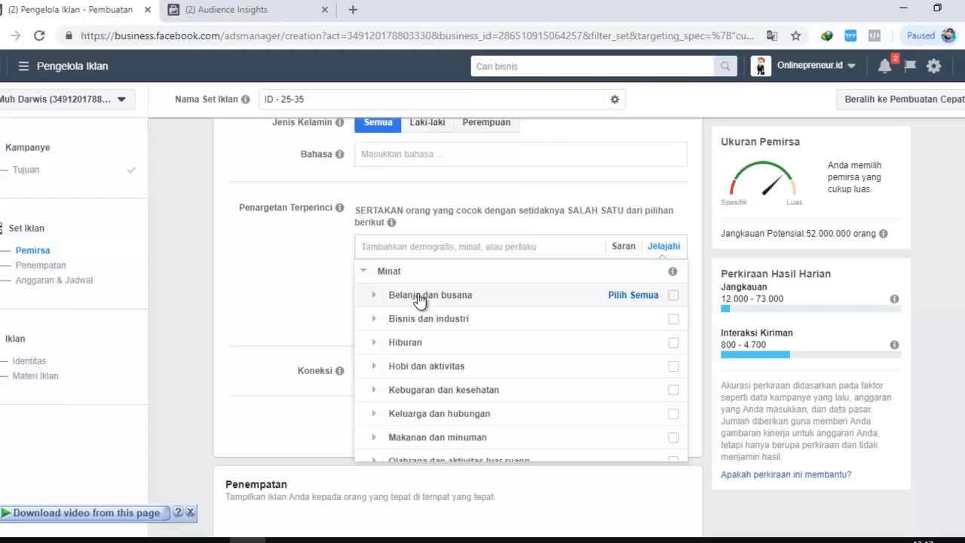
pyautogui.click(374, 320)
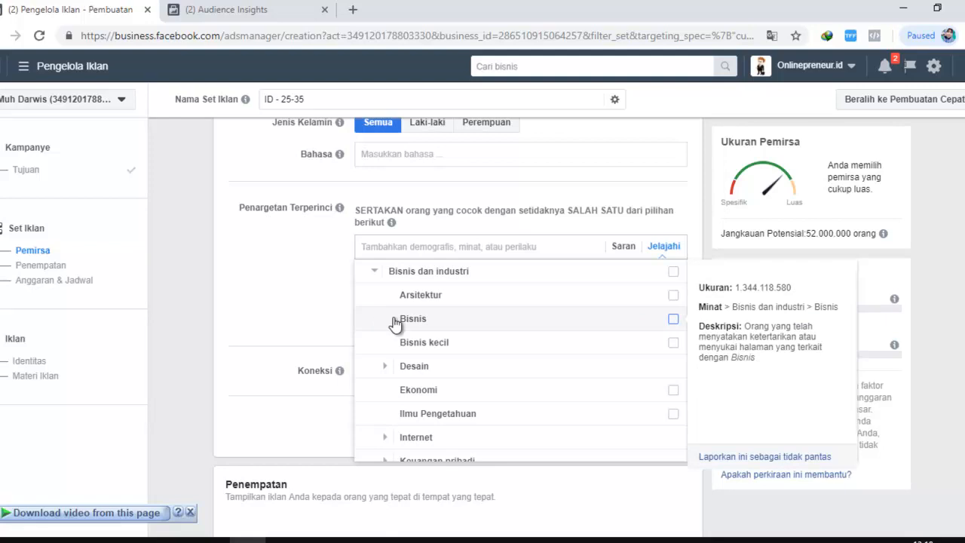
pyautogui.scroll(1, 394, 323)
pyautogui.scroll(-2, 417, 373)
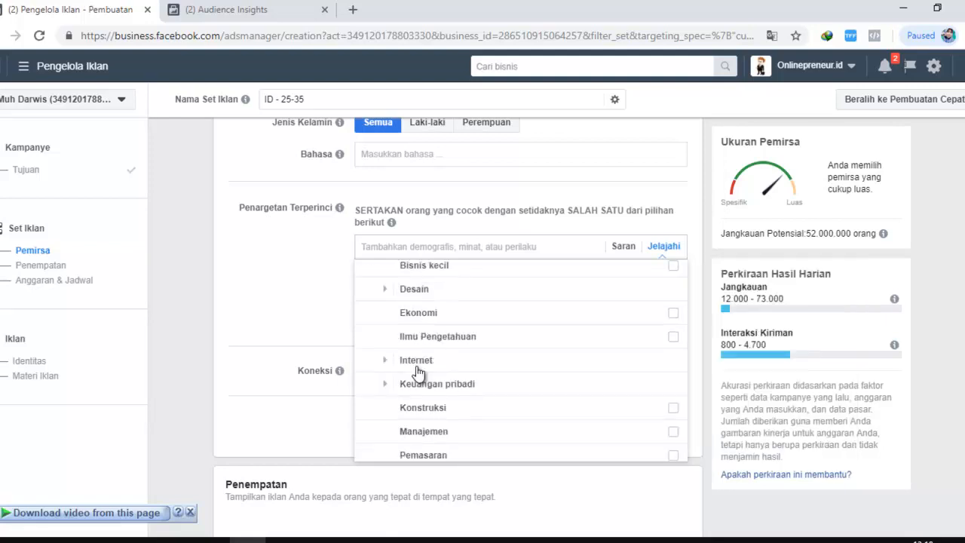
pyautogui.scroll(2, 418, 373)
pyautogui.scroll(-1, 425, 324)
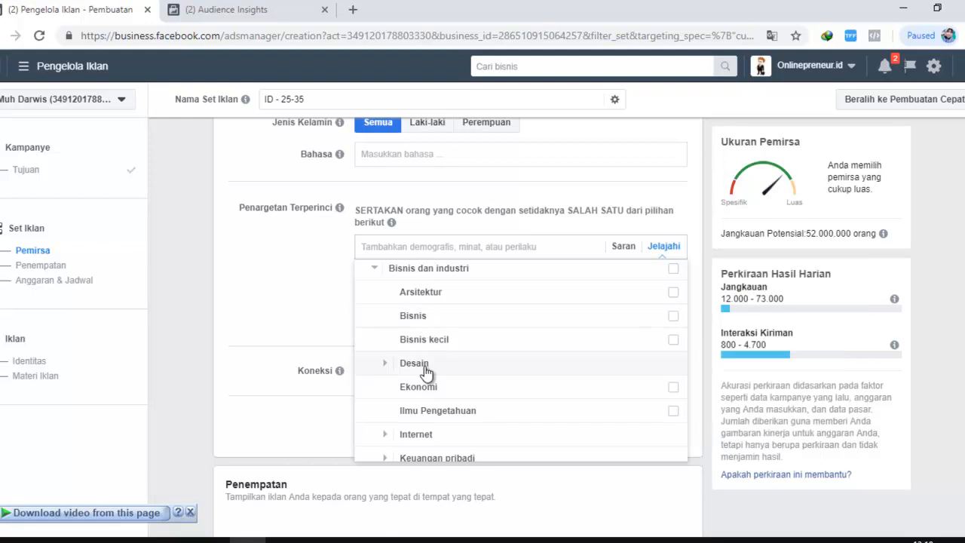
# Expand Internet under Bisnis dan industri to examine the online interests, such as Iklan online, Pengembangan web and Reklame
pyautogui.scroll(-1, 382, 384)
pyautogui.click(385, 360)
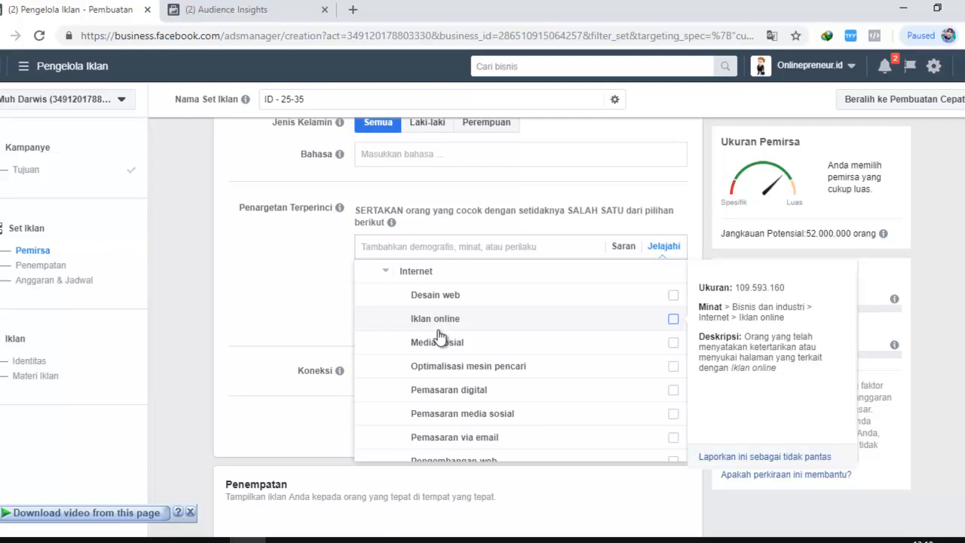
pyautogui.scroll(-2, 491, 349)
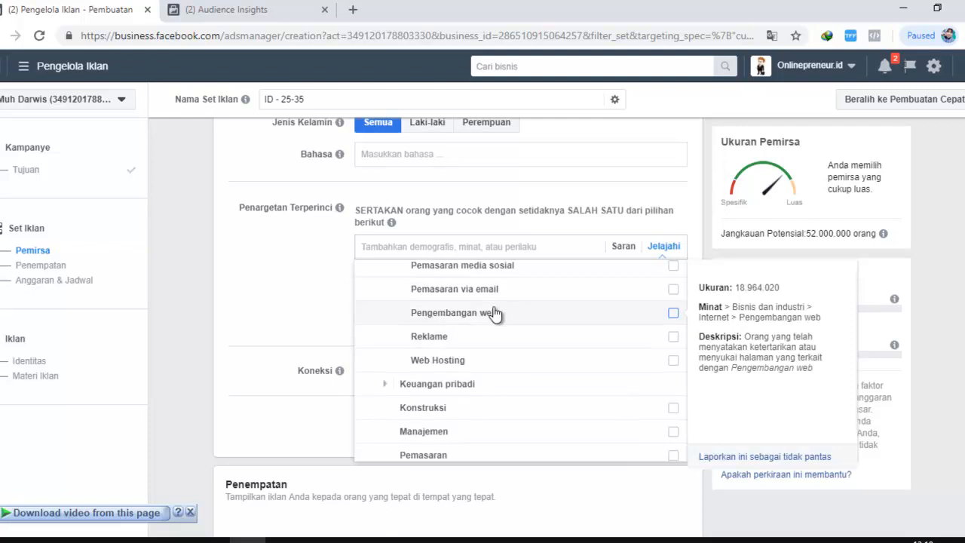
pyautogui.scroll(1, 520, 317)
pyautogui.scroll(-2, 480, 329)
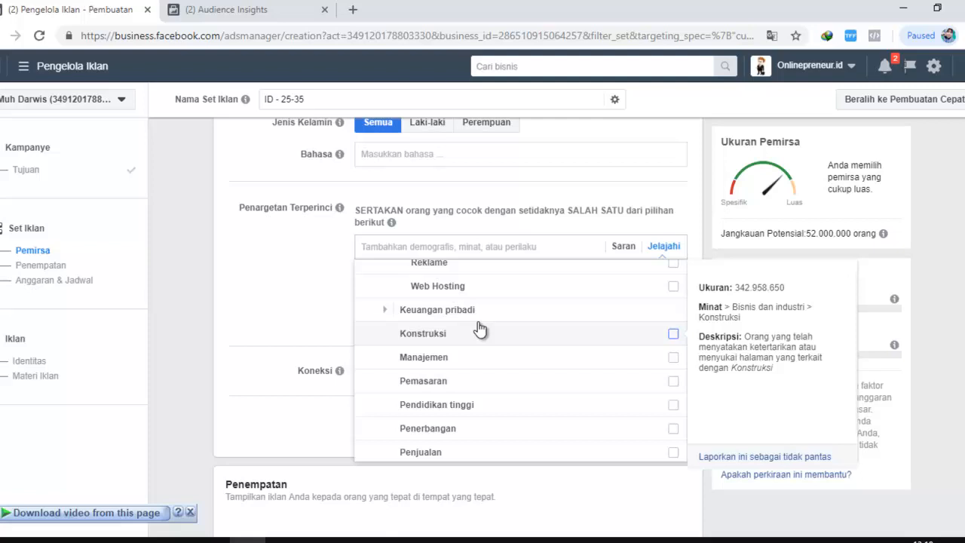
pyautogui.scroll(2, 479, 329)
pyautogui.scroll(-1, 490, 320)
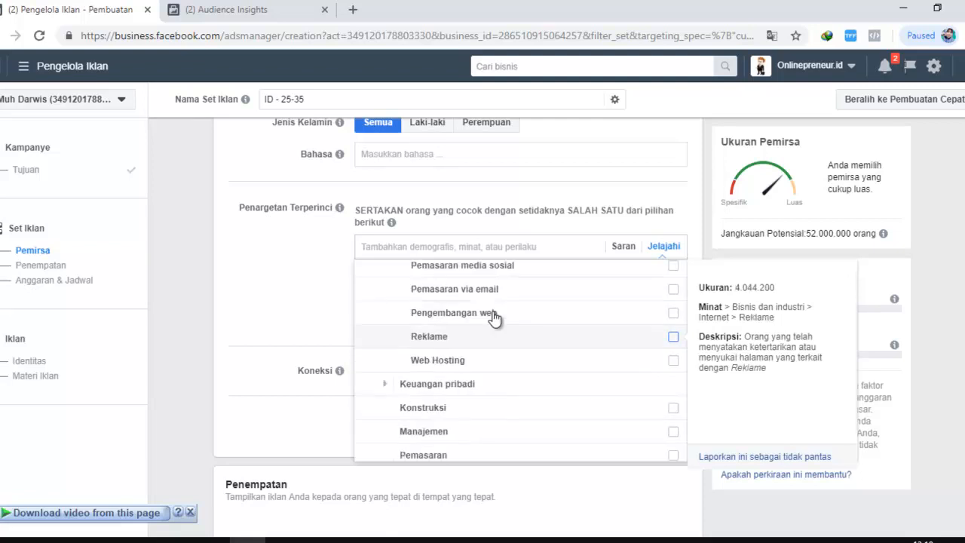
# Review the remaining Bisnis dan industri interests, such as Penerbangan, Ritel and Wirausaha
pyautogui.scroll(-1, 494, 329)
pyautogui.scroll(-1, 492, 339)
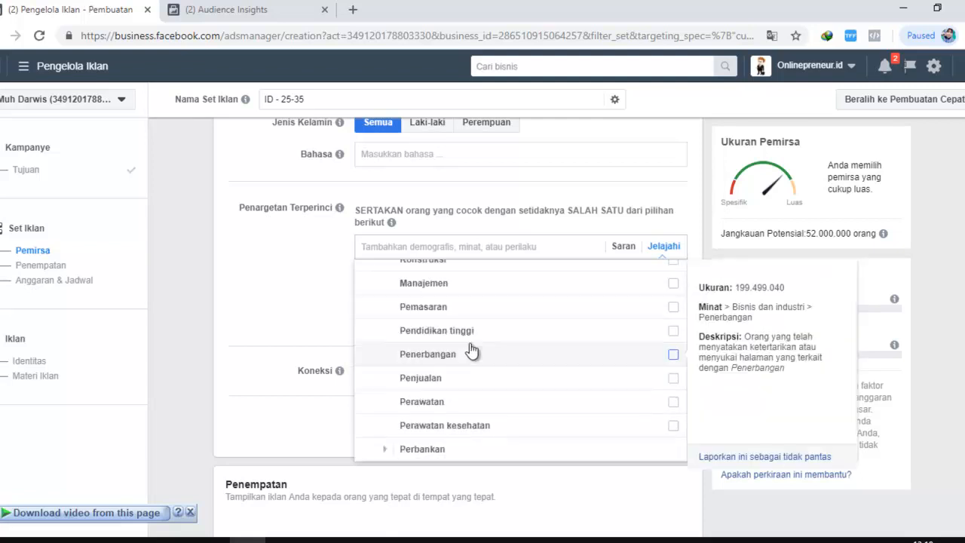
pyautogui.scroll(-1, 471, 351)
pyautogui.scroll(-2, 471, 352)
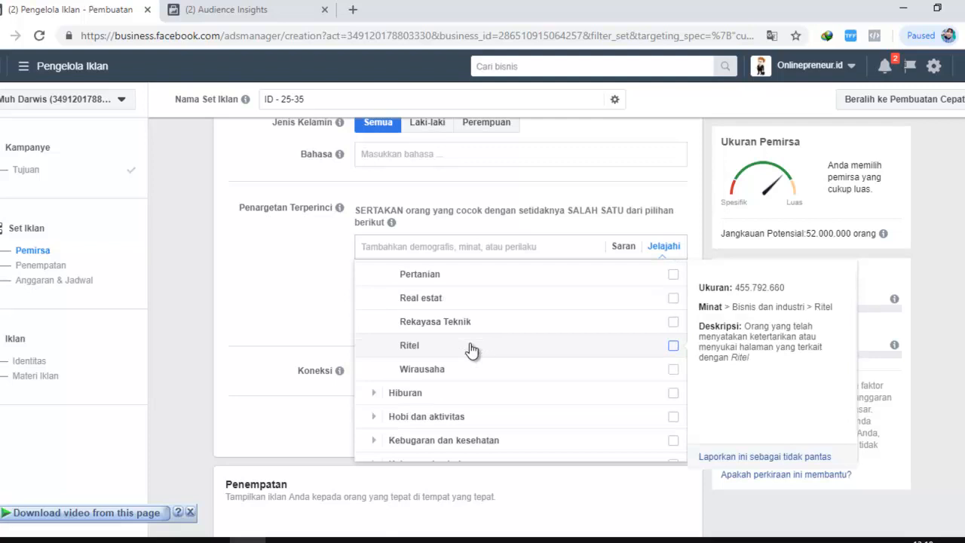
# Expand Hiburan and examine its Acara televisi and Film interests, such as Talkshow TV and Film Bollywood
pyautogui.scroll(-1, 453, 349)
pyautogui.click(371, 320)
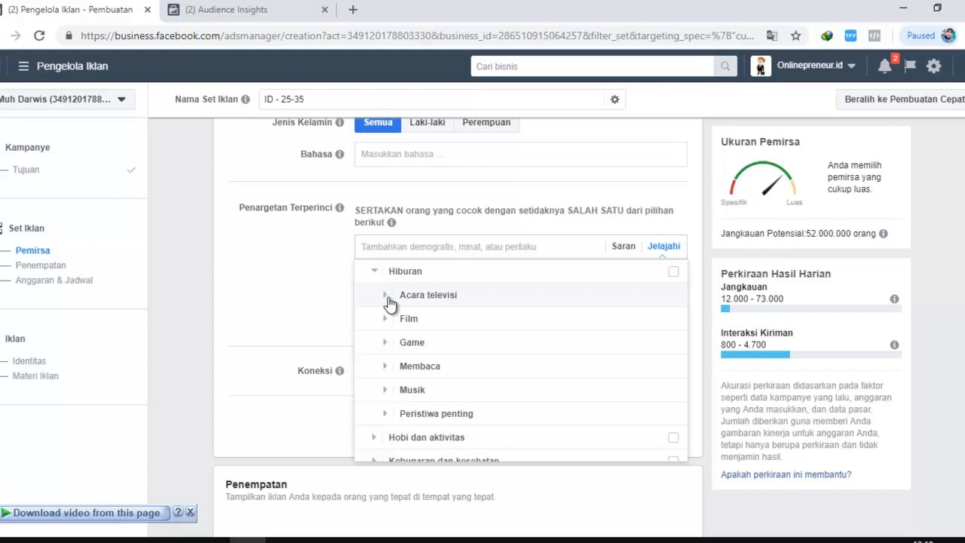
pyautogui.click(386, 295)
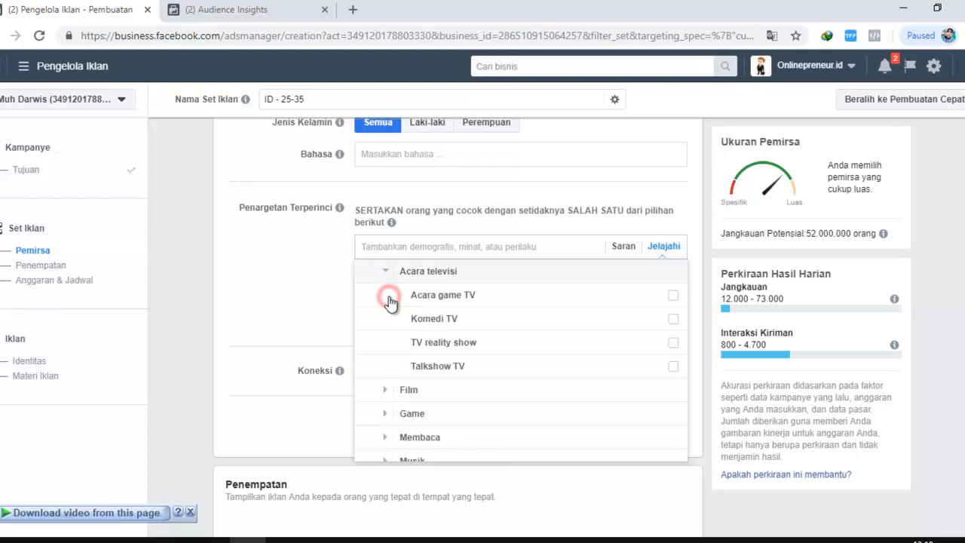
pyautogui.click(388, 395)
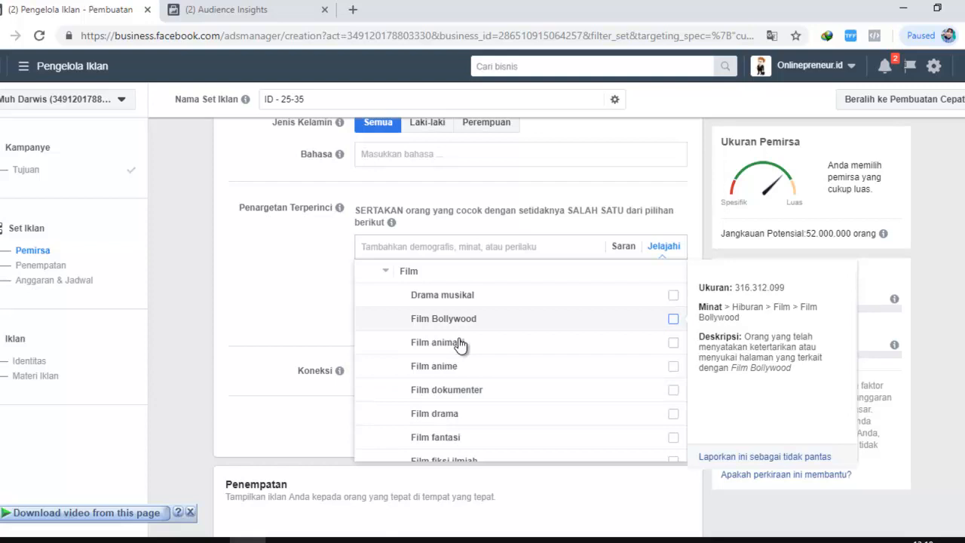
pyautogui.scroll(-1, 469, 369)
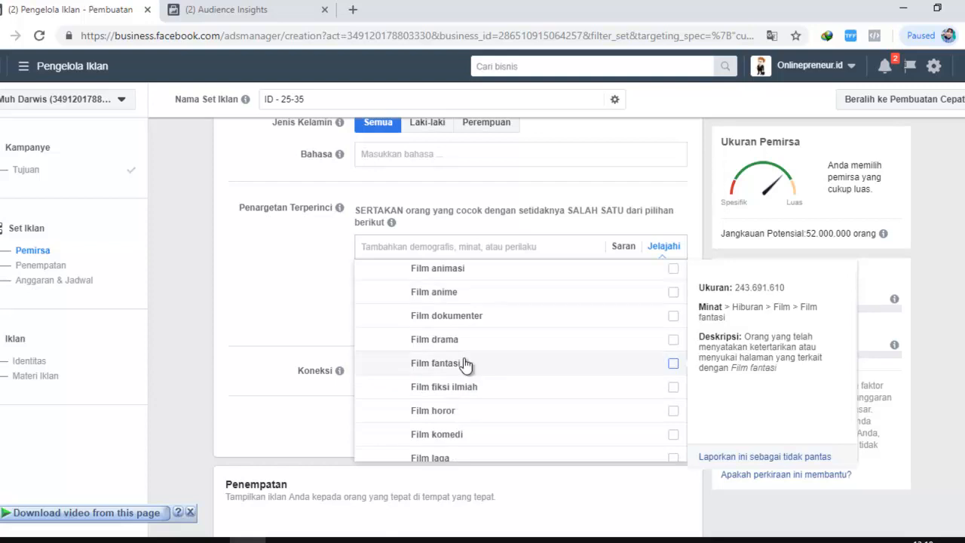
pyautogui.scroll(-2, 475, 347)
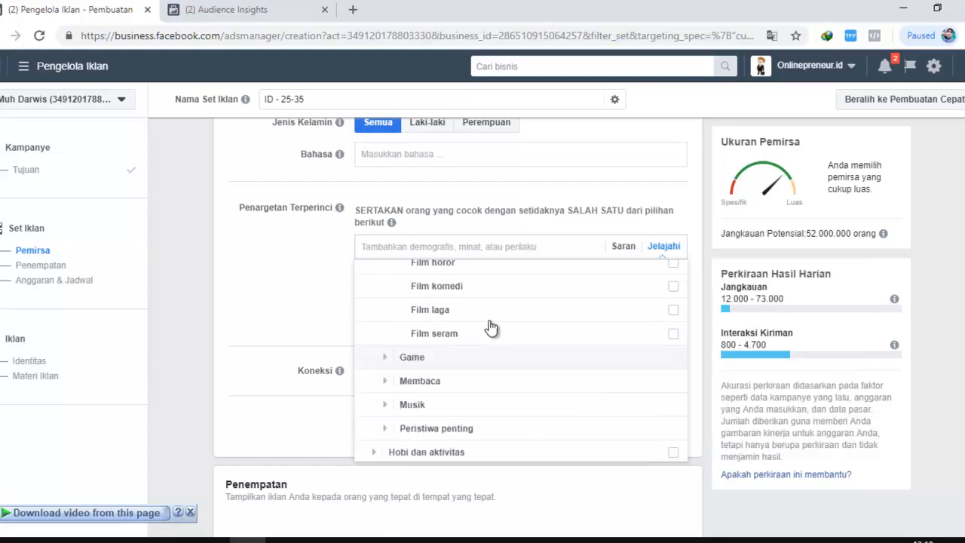
# Expand Game under Hiburan to examine the gaming interests, from Game Papan to Video game teka-teki
pyautogui.click(385, 356)
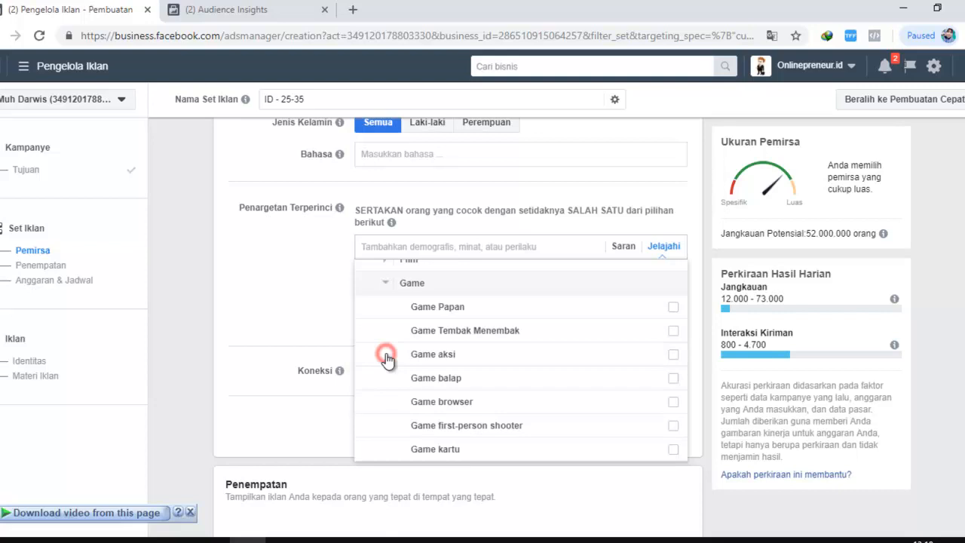
pyautogui.scroll(-1, 443, 392)
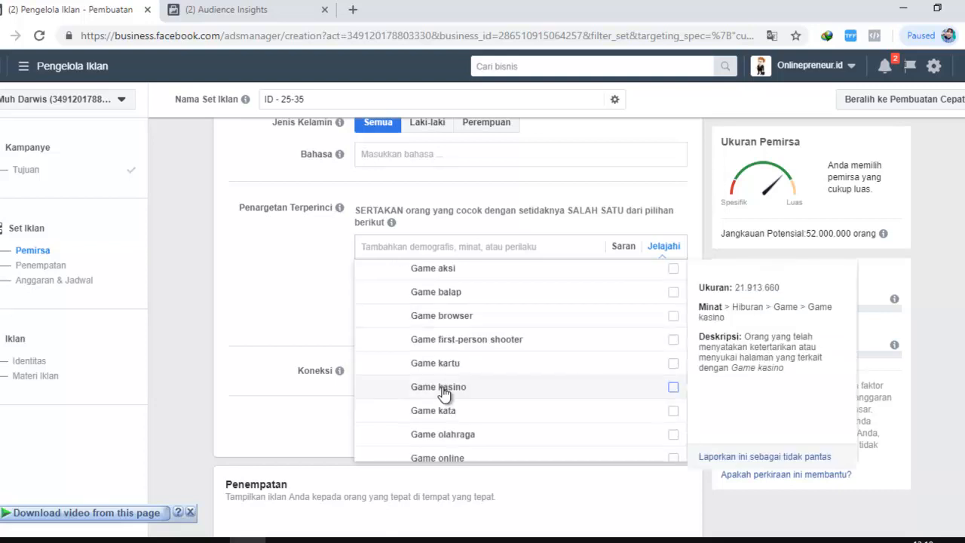
pyautogui.scroll(-1, 443, 392)
pyautogui.scroll(-3, 437, 381)
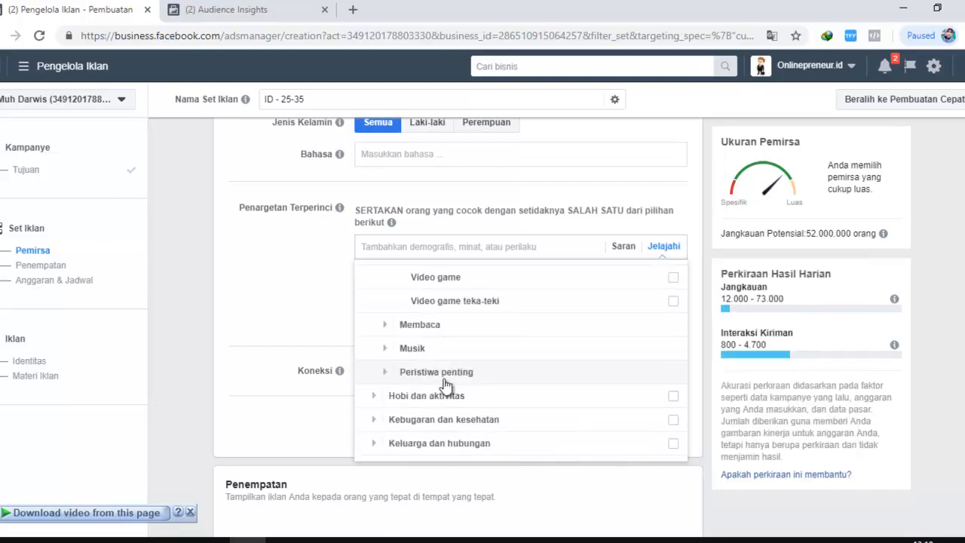
# Expand Hobi dan aktivitas, examine the Hewan Peliharaan interests, such as Burung, Ikan and Kelinci, and collapse the pet group
pyautogui.scroll(-1, 446, 385)
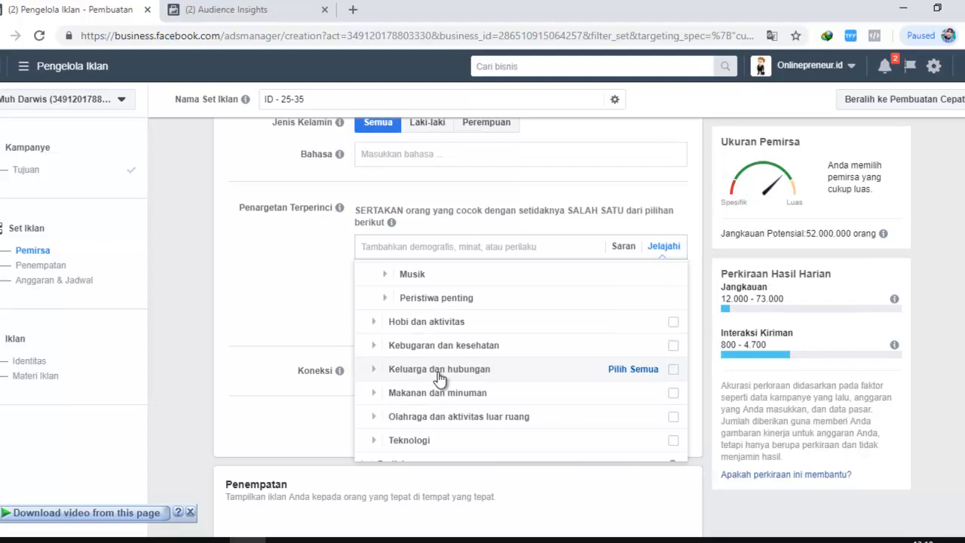
pyautogui.click(370, 321)
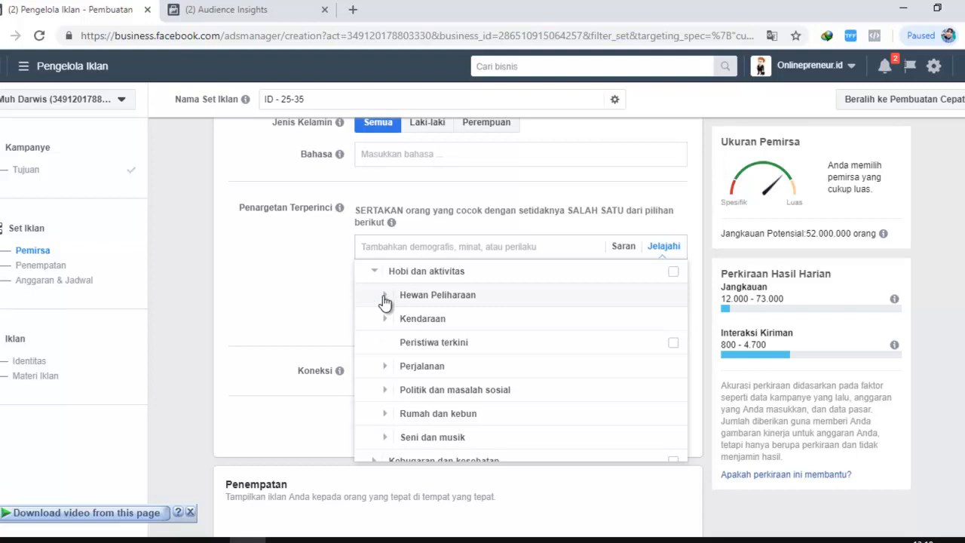
pyautogui.click(385, 296)
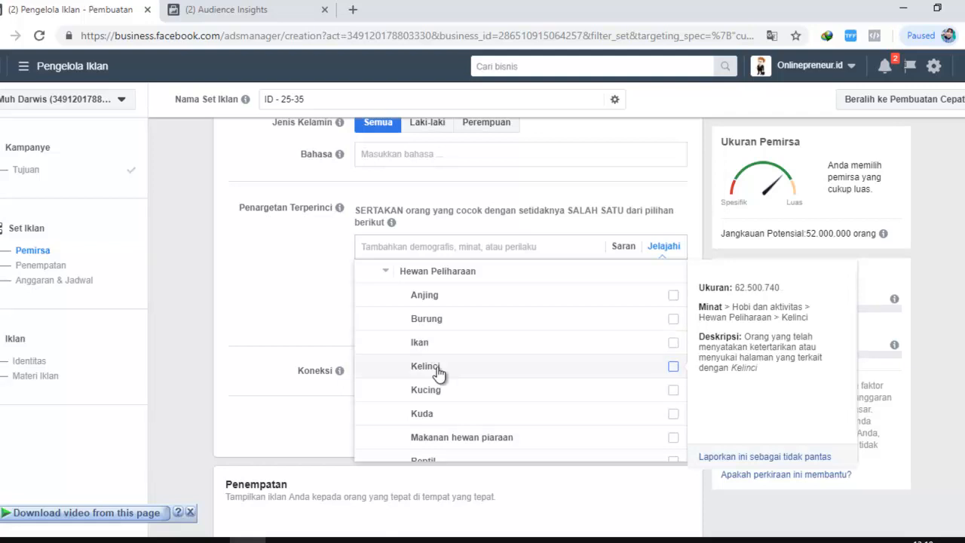
pyautogui.scroll(-1, 438, 376)
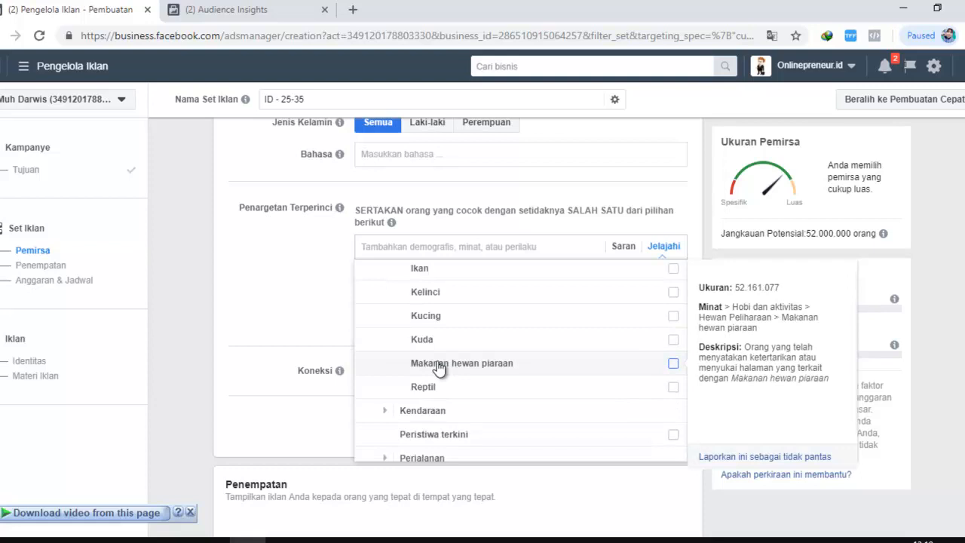
pyautogui.scroll(2, 429, 371)
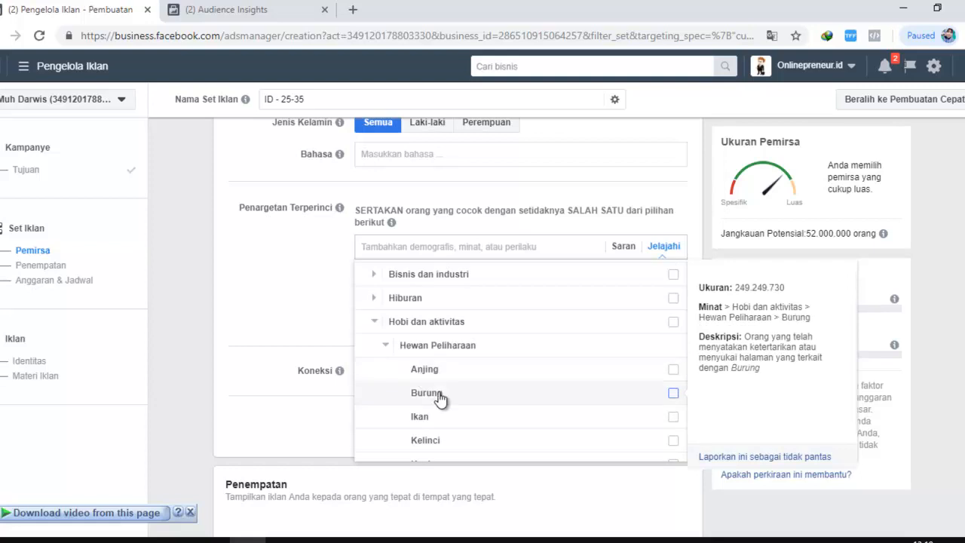
pyautogui.scroll(-1, 453, 354)
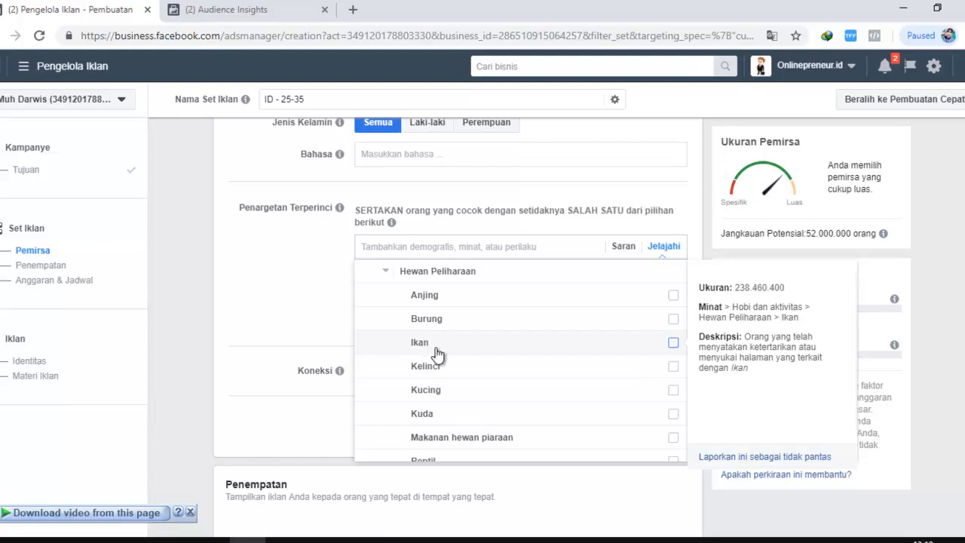
pyautogui.click(386, 273)
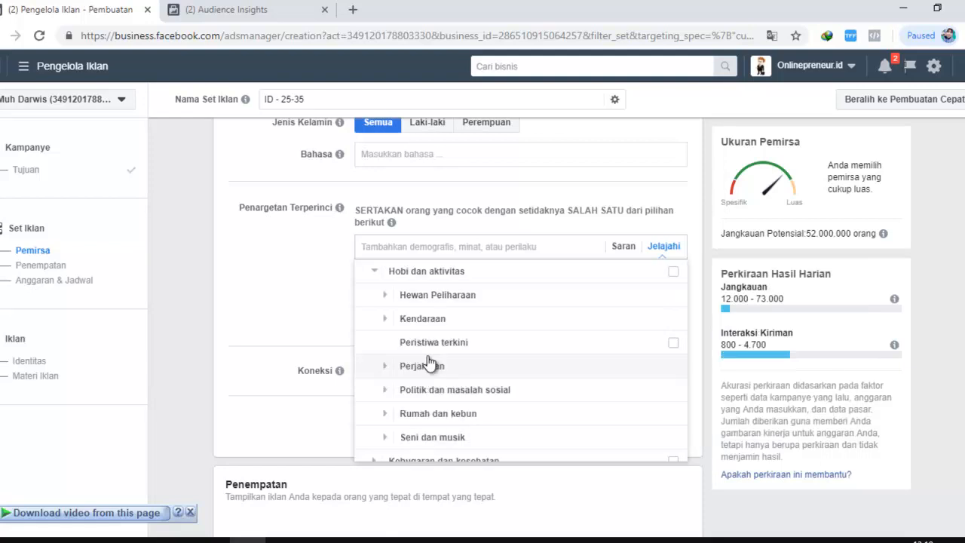
# Expand Seni dan musik under Hobi dan aktivitas and examine its interests, such as Fotografi, Menulis and Tarian
pyautogui.scroll(-1, 427, 364)
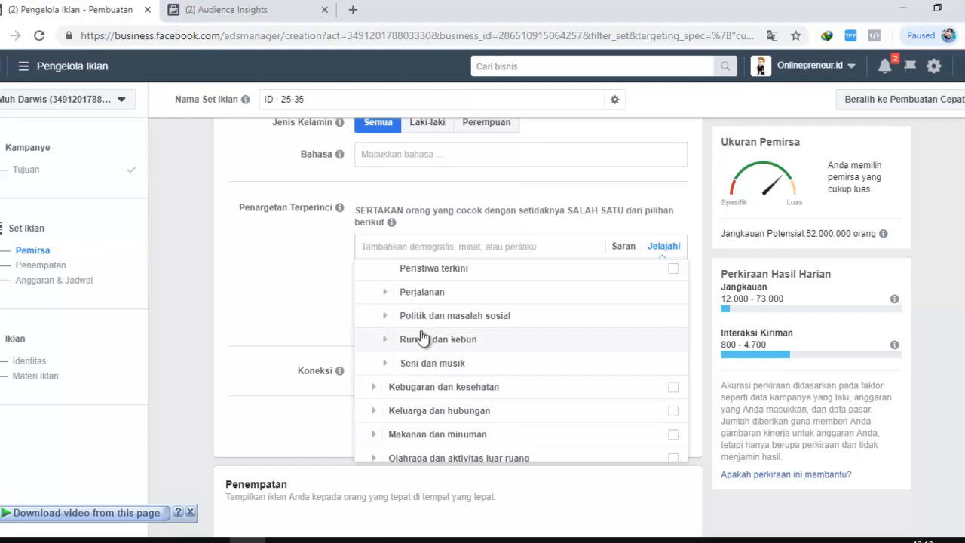
pyautogui.scroll(1, 422, 337)
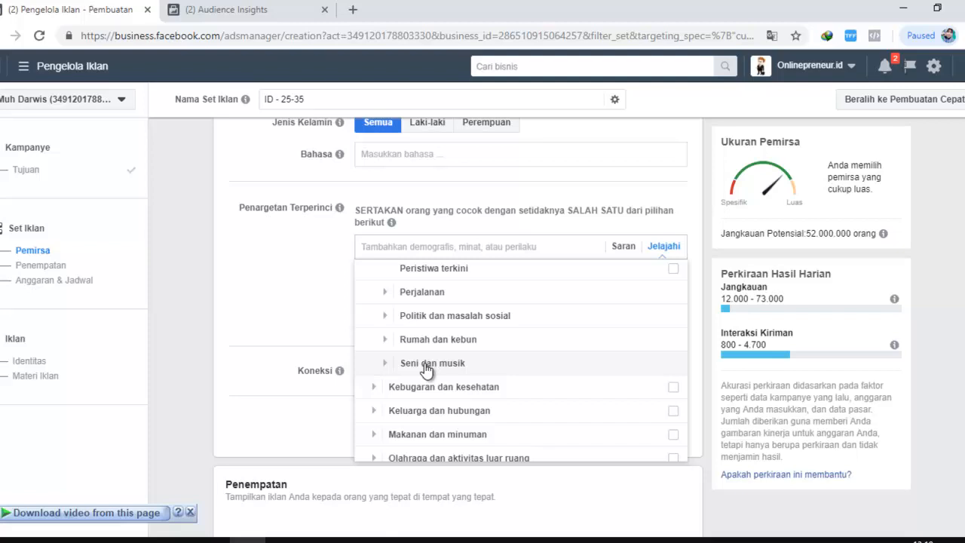
pyautogui.click(387, 363)
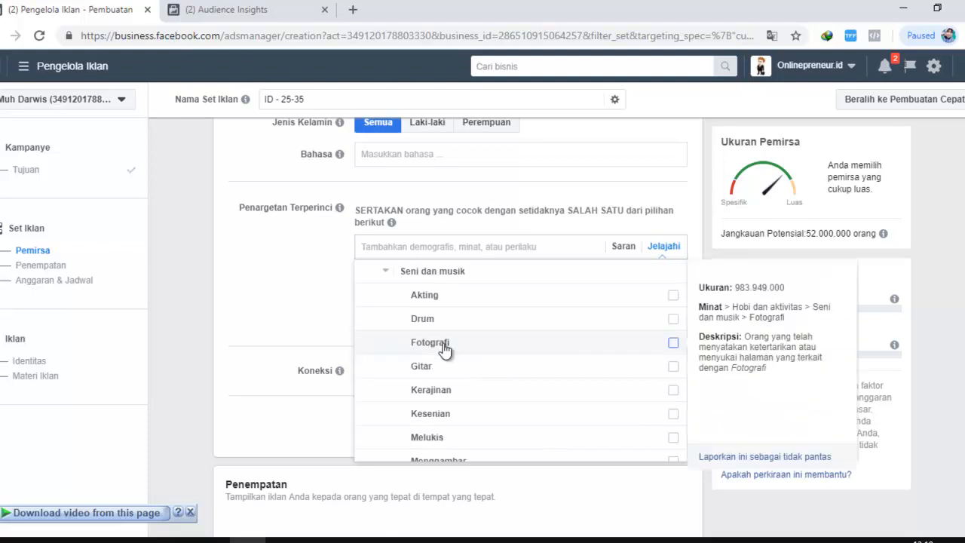
pyautogui.scroll(-1, 437, 403)
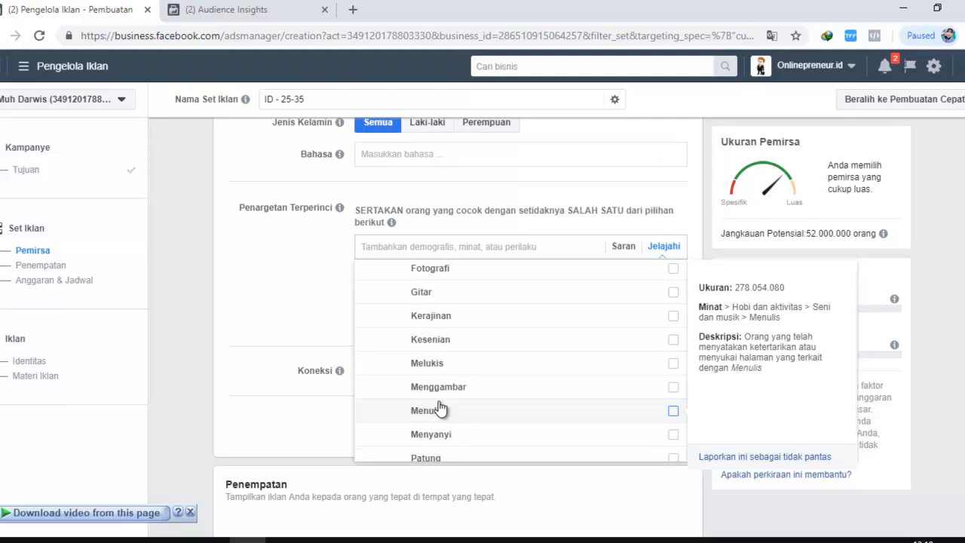
pyautogui.scroll(-1, 444, 403)
pyautogui.scroll(-4, 453, 398)
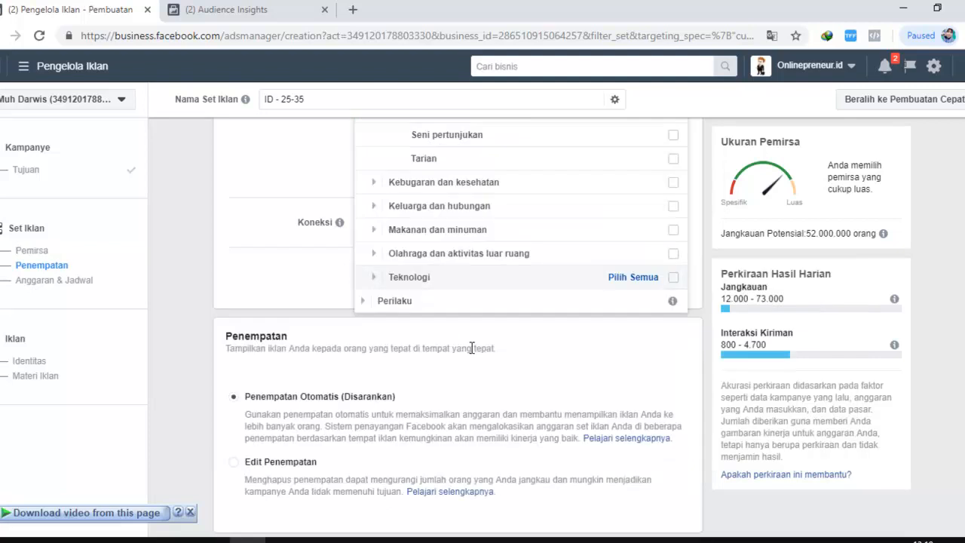
# Expand Perilaku and its Afinitas Multikultural group to examine the behaviour targeting options
pyautogui.scroll(-1, 460, 352)
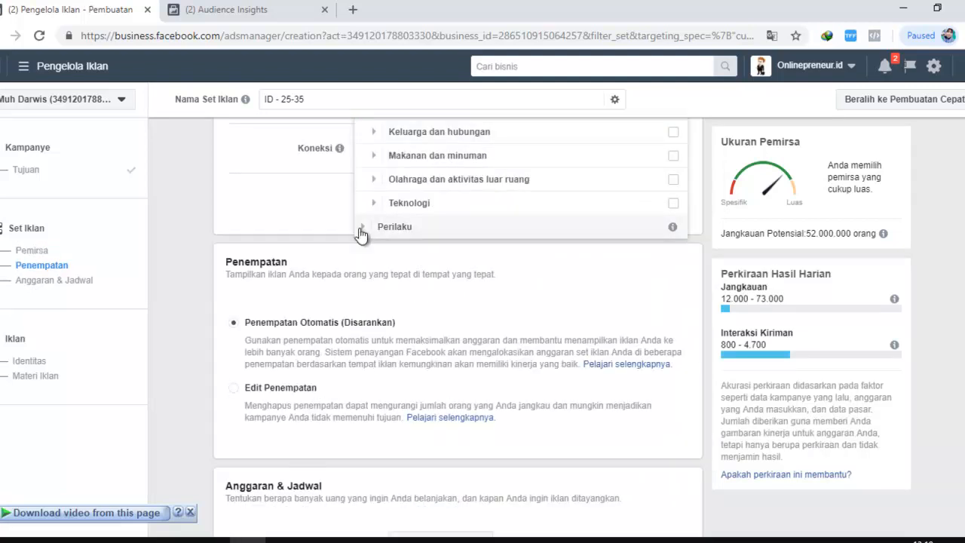
pyautogui.click(361, 228)
pyautogui.scroll(1, 401, 214)
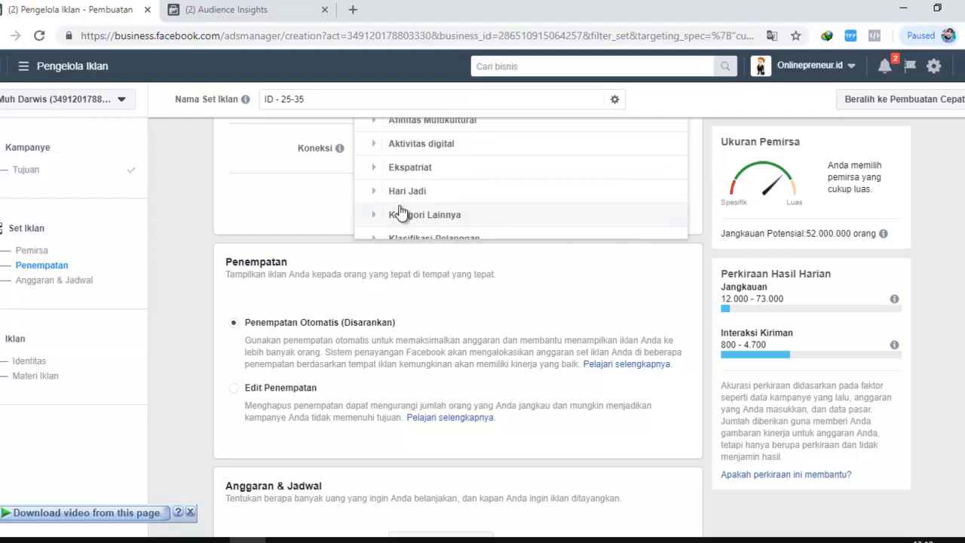
pyautogui.scroll(2, 401, 213)
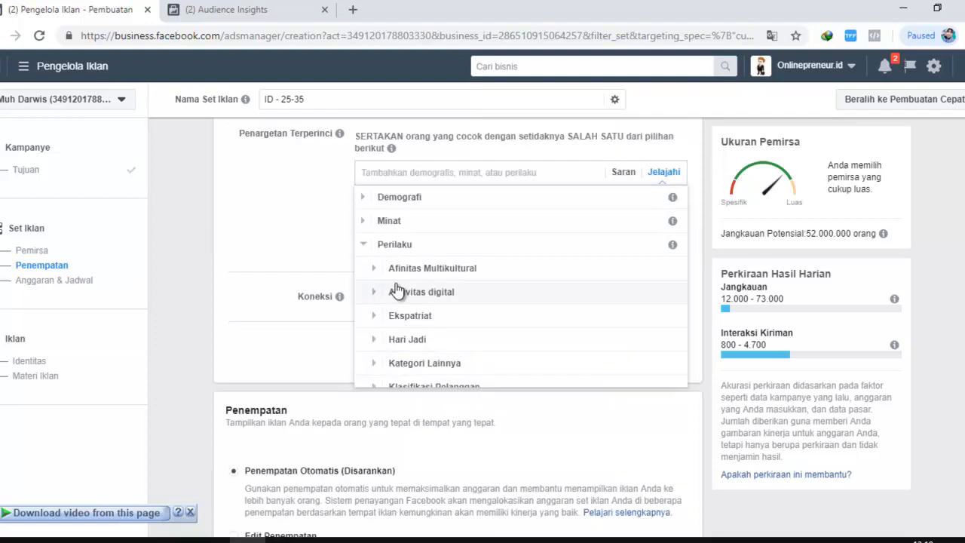
pyautogui.click(375, 269)
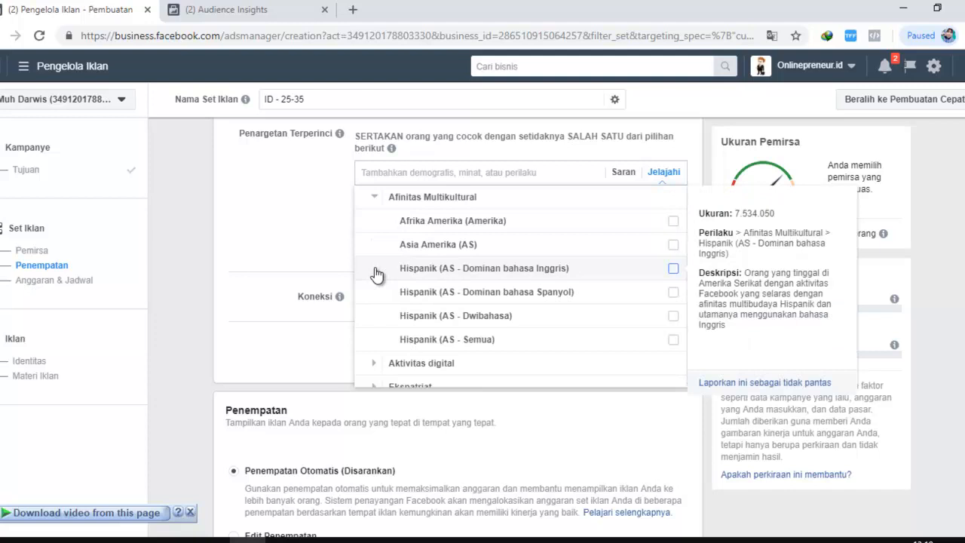
pyautogui.scroll(-2, 377, 259)
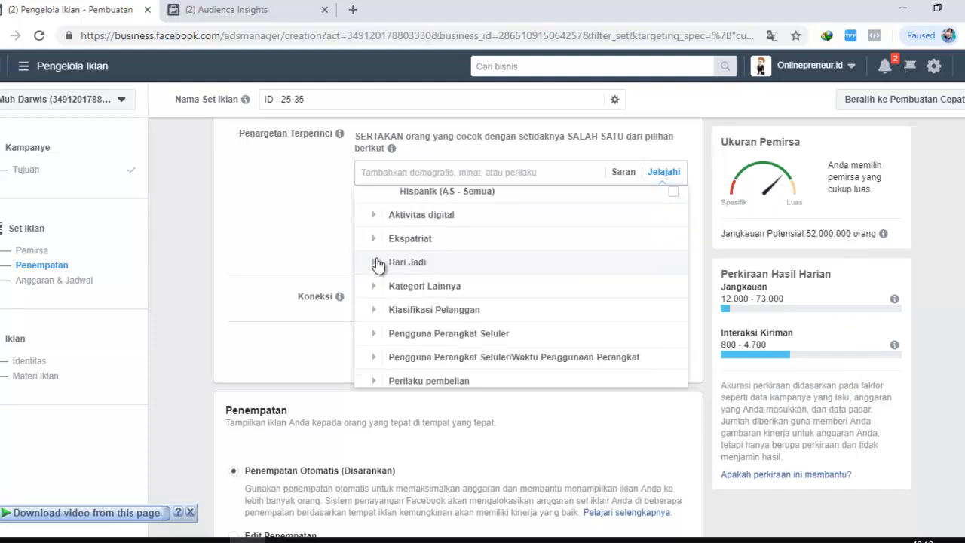
# Expand Aktivitas digital, examine the Facebook page admins options, such as Admin halaman bisnis, and collapse the page admins group
pyautogui.click(382, 219)
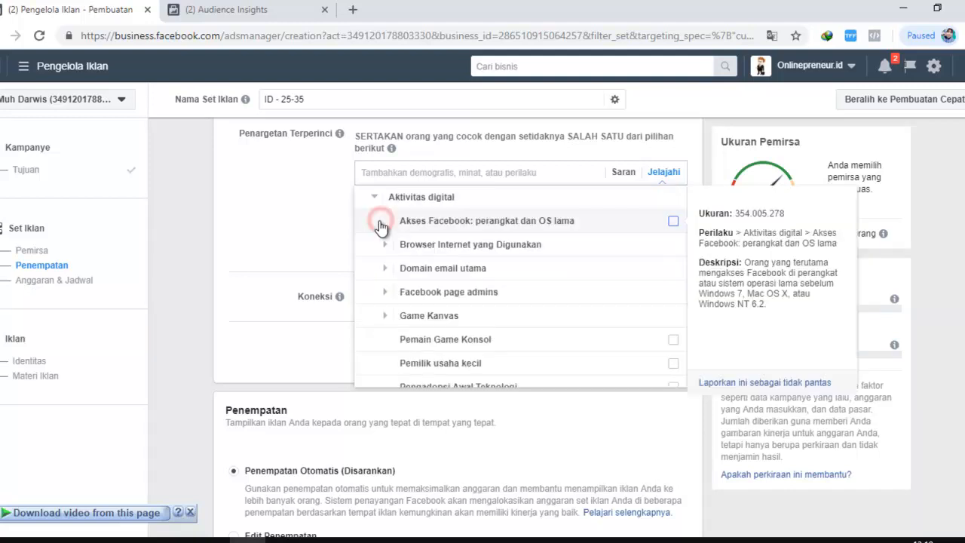
pyautogui.click(385, 292)
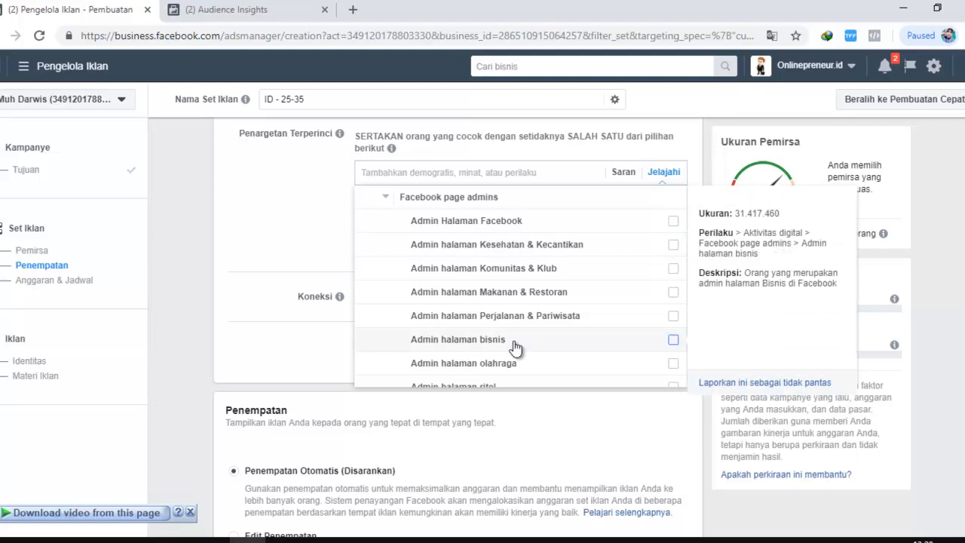
pyautogui.scroll(-1, 490, 286)
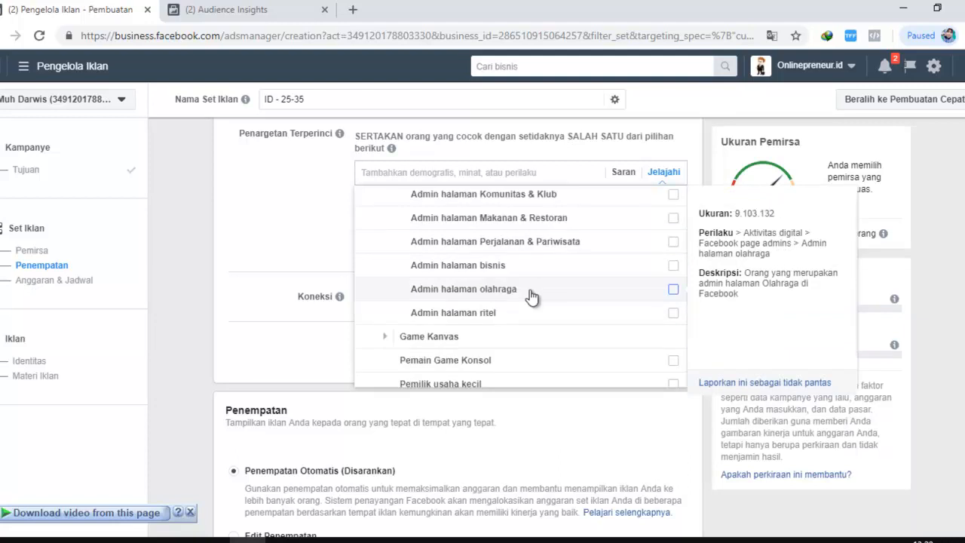
pyautogui.scroll(1, 490, 278)
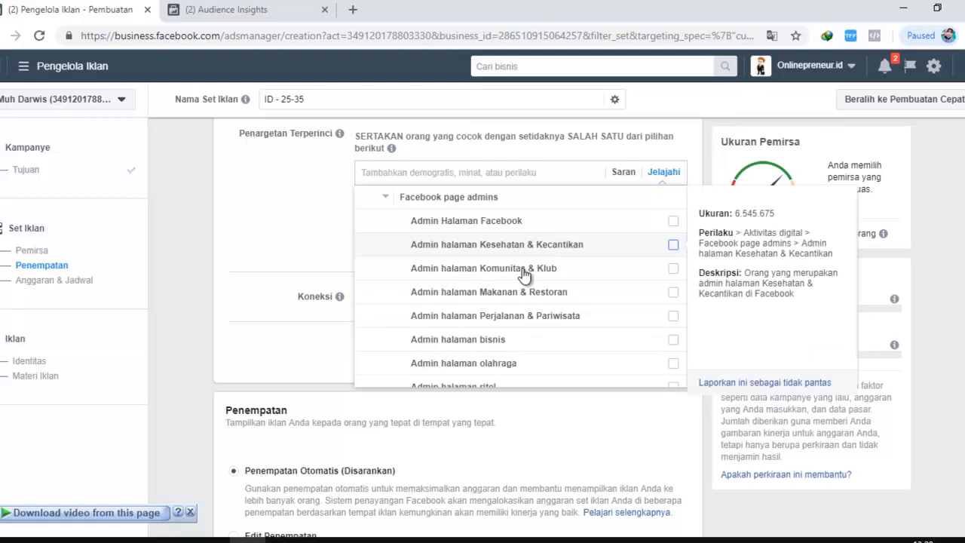
pyautogui.click(389, 198)
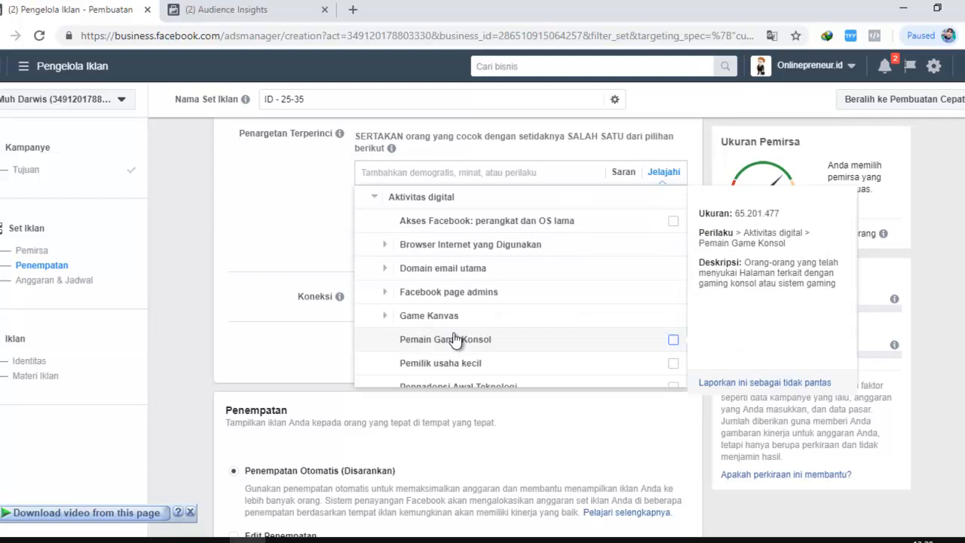
# Review the remaining Aktivitas digital behaviours, such as Game Kanvas and Pengguna Pembayaran Facebook, and expand Hari Jadi
pyautogui.scroll(-1, 455, 339)
pyautogui.scroll(-1, 428, 305)
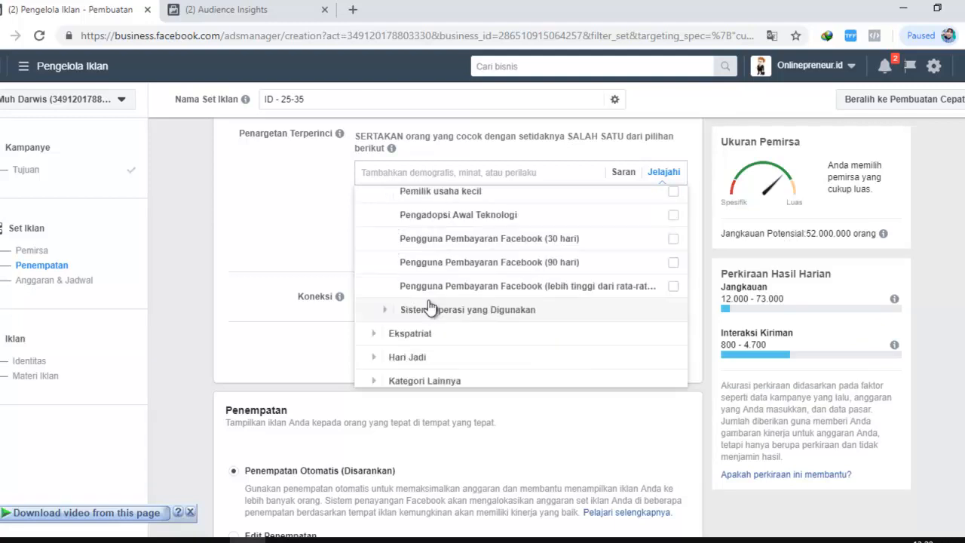
pyautogui.scroll(2, 433, 308)
pyautogui.scroll(-2, 452, 324)
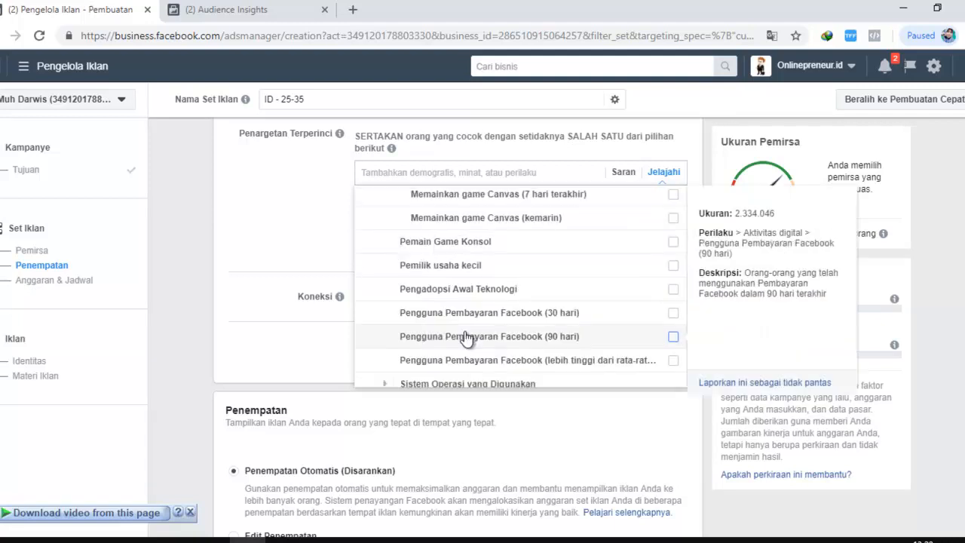
pyautogui.scroll(-1, 465, 335)
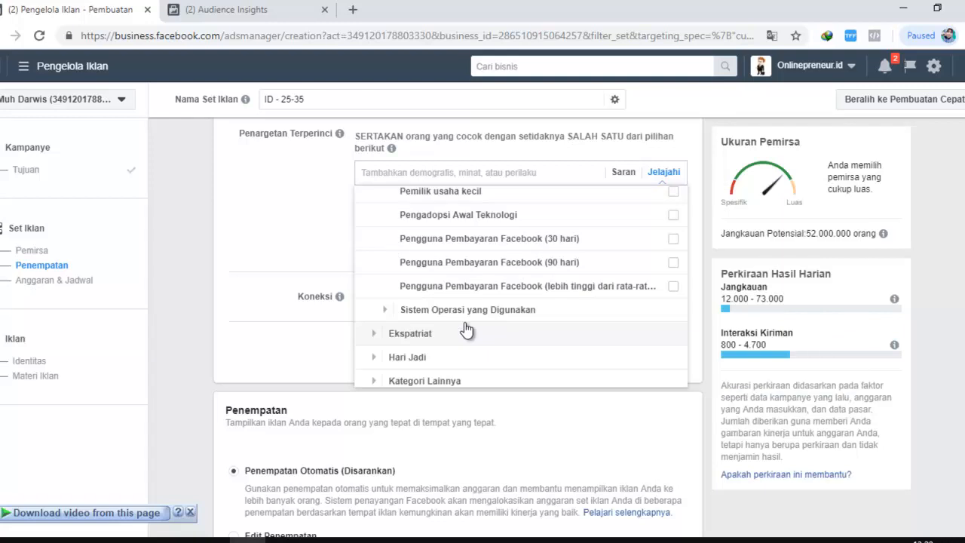
pyautogui.click(386, 359)
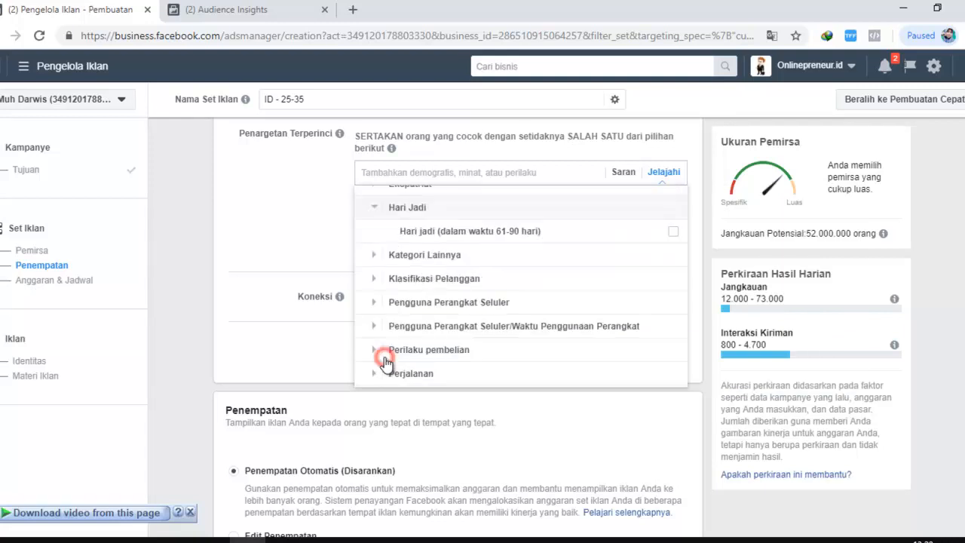
pyautogui.moveTo(376, 222)
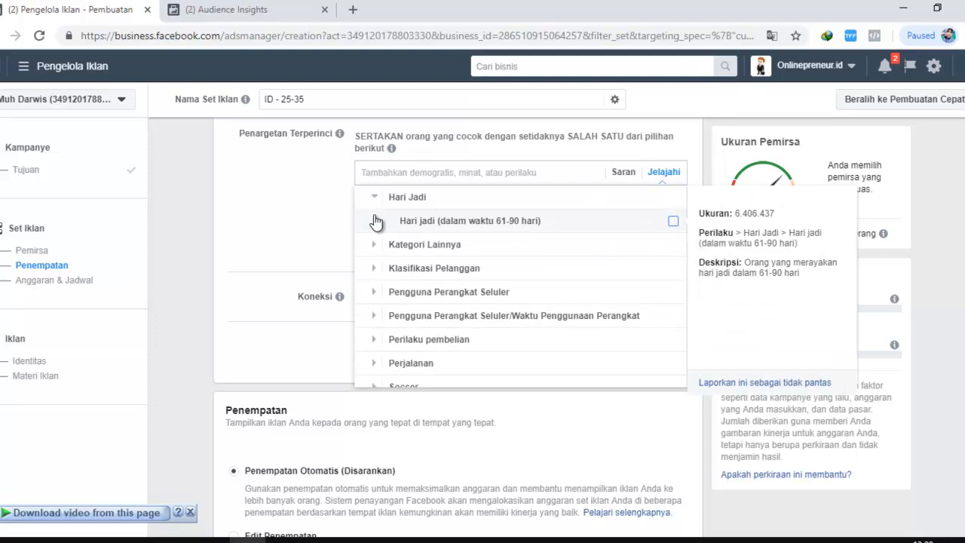
# Expand Pengguna Perangkat Seluler and its Koneksi Jaringan group to examine the 2G, 3G, 4G and WiFi options
pyautogui.click(375, 292)
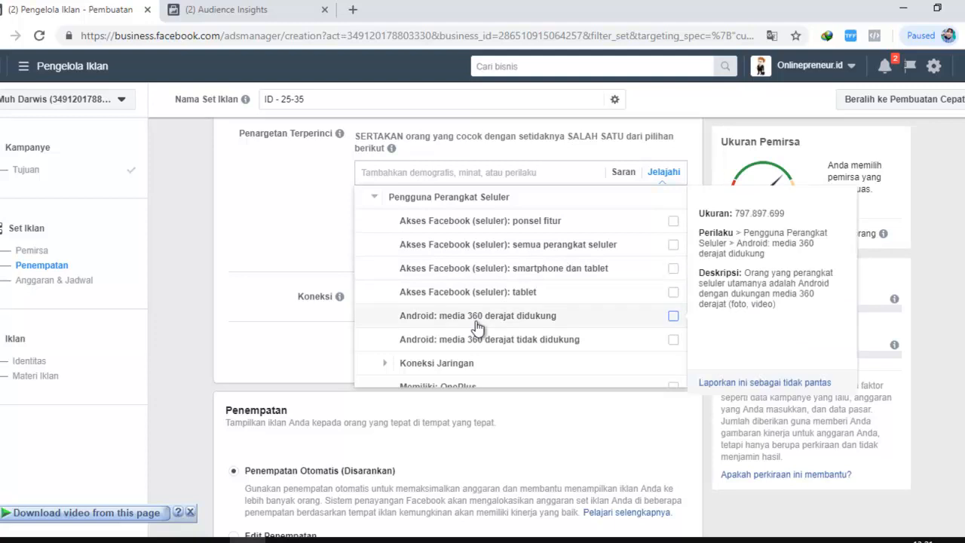
pyautogui.scroll(-1, 480, 339)
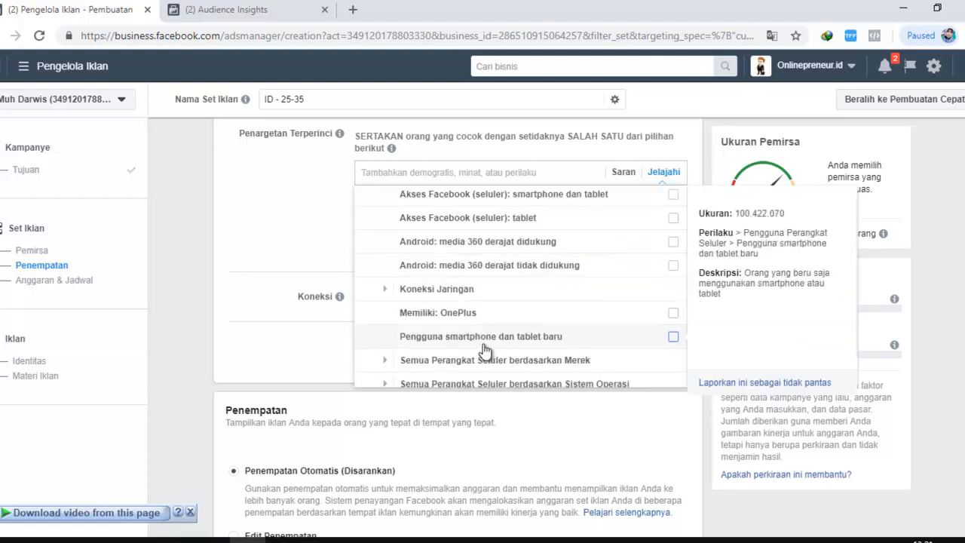
pyautogui.click(384, 290)
pyautogui.moveTo(556, 243)
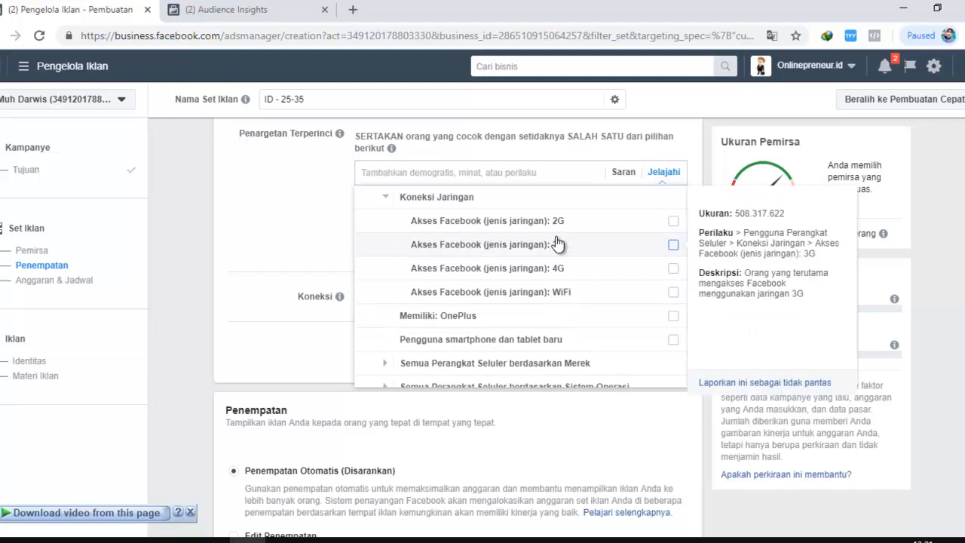
pyautogui.moveTo(530, 228)
pyautogui.moveTo(533, 254)
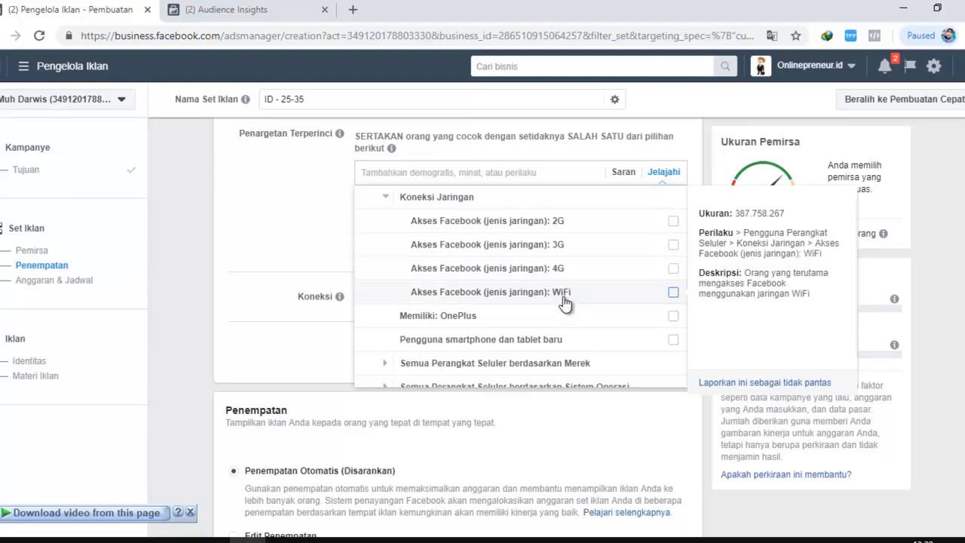
# Expand Semua Perangkat Seluler berdasarkan Merek, examine the device brands such as Samsung, HTC and Xiaomi, and close the category list
pyautogui.scroll(-1, 565, 301)
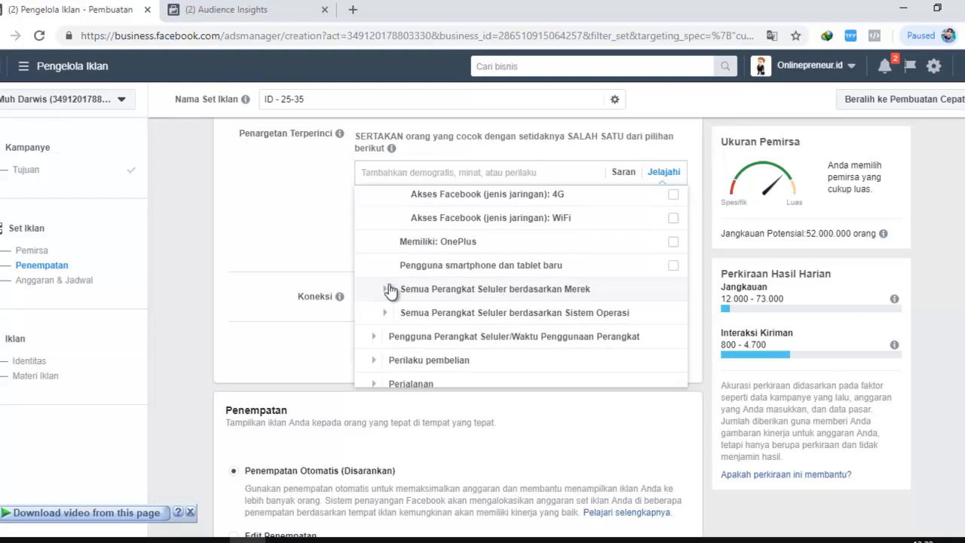
pyautogui.click(386, 289)
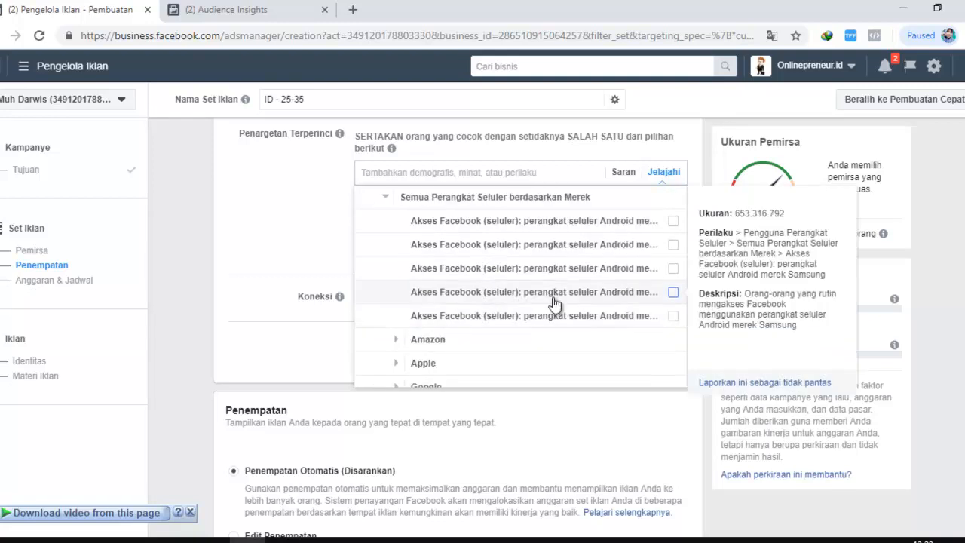
pyautogui.scroll(1, 587, 305)
pyautogui.scroll(-1, 612, 311)
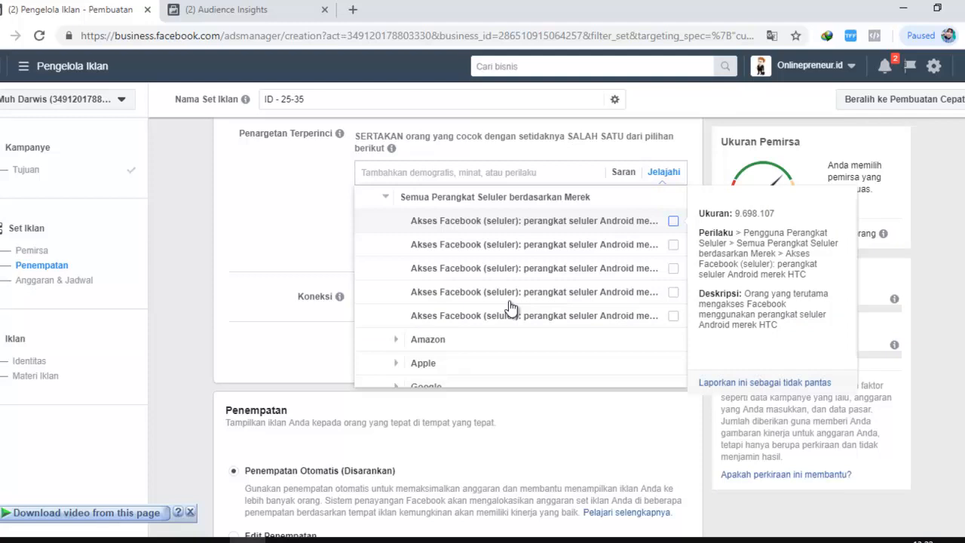
pyautogui.scroll(-1, 557, 273)
pyautogui.scroll(-2, 557, 274)
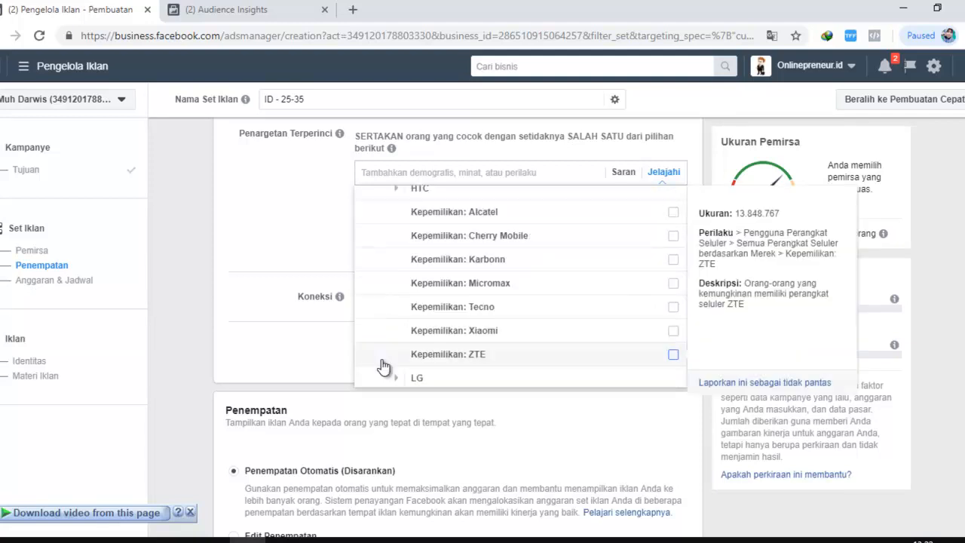
pyautogui.scroll(2, 384, 299)
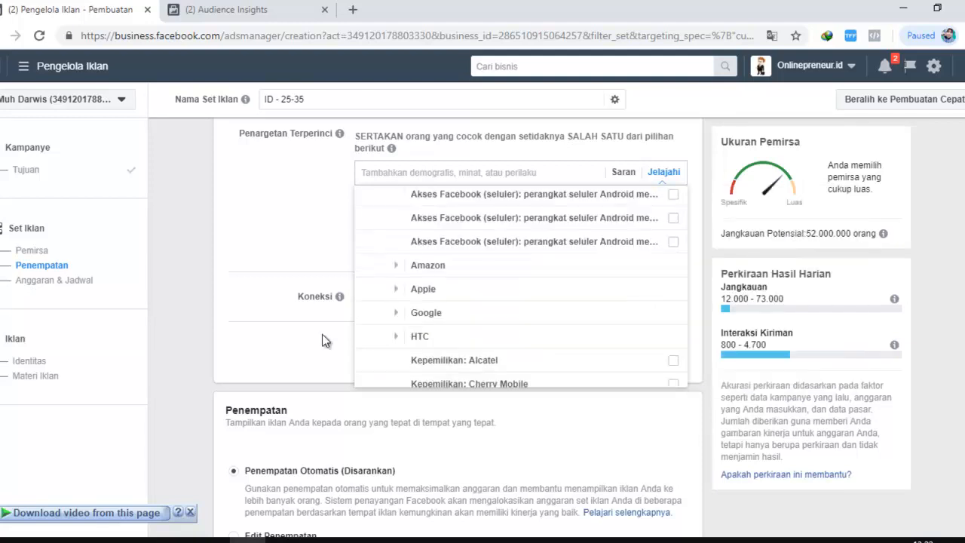
pyautogui.click(322, 336)
# Reopen the detailed targeting categories, expand Demografi to review its groups from Pendidikan to Pekerjaan, and close the list
pyautogui.scroll(2, 507, 333)
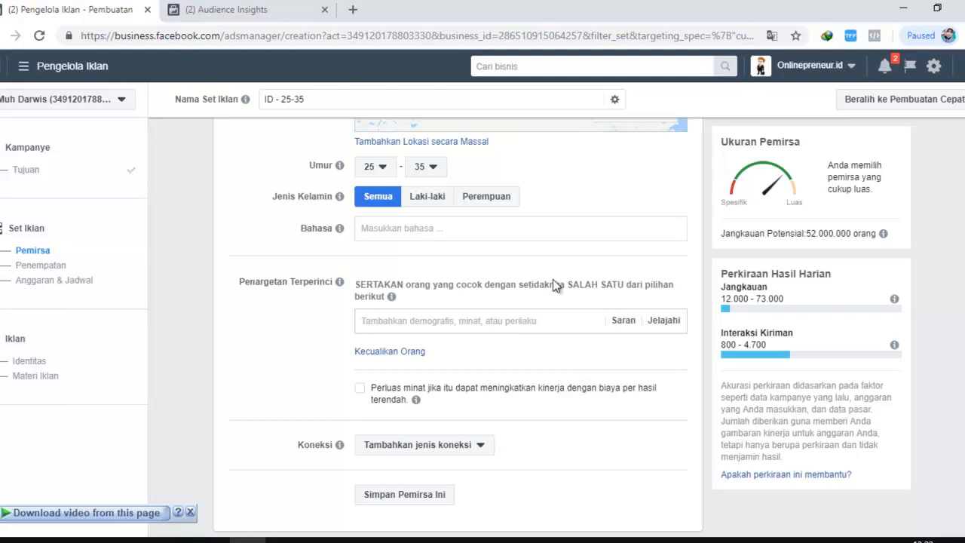
pyautogui.scroll(-2, 552, 279)
pyautogui.scroll(2, 534, 202)
pyautogui.click(657, 330)
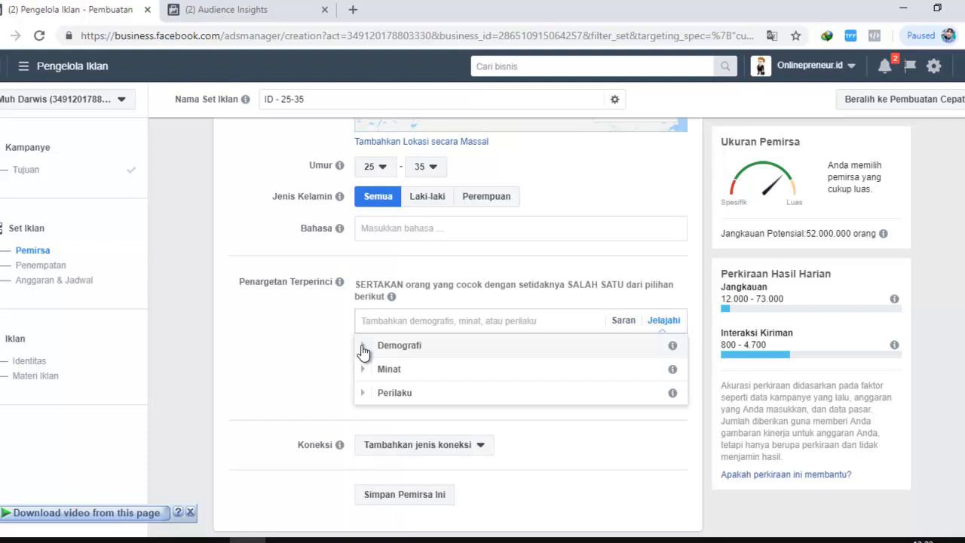
pyautogui.click(362, 346)
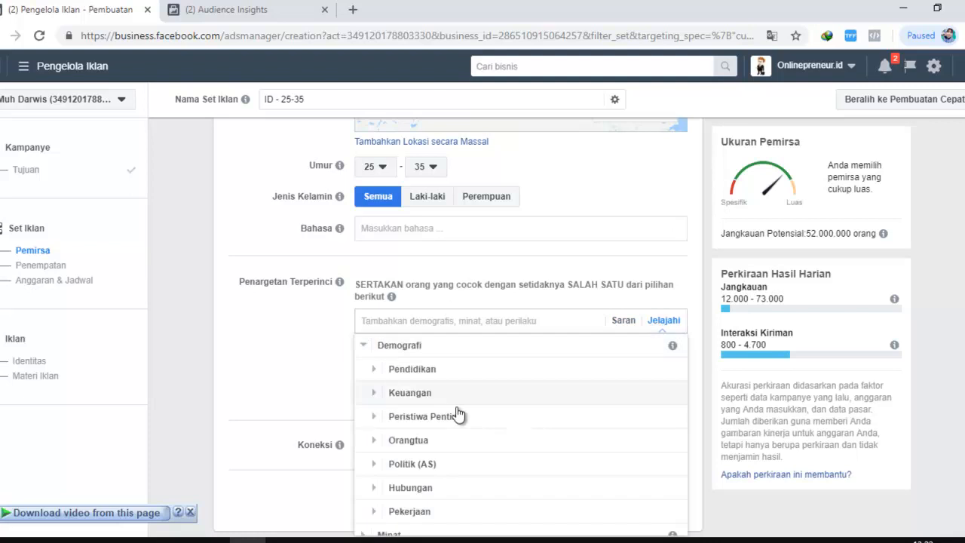
pyautogui.scroll(-1, 408, 415)
pyautogui.click(295, 337)
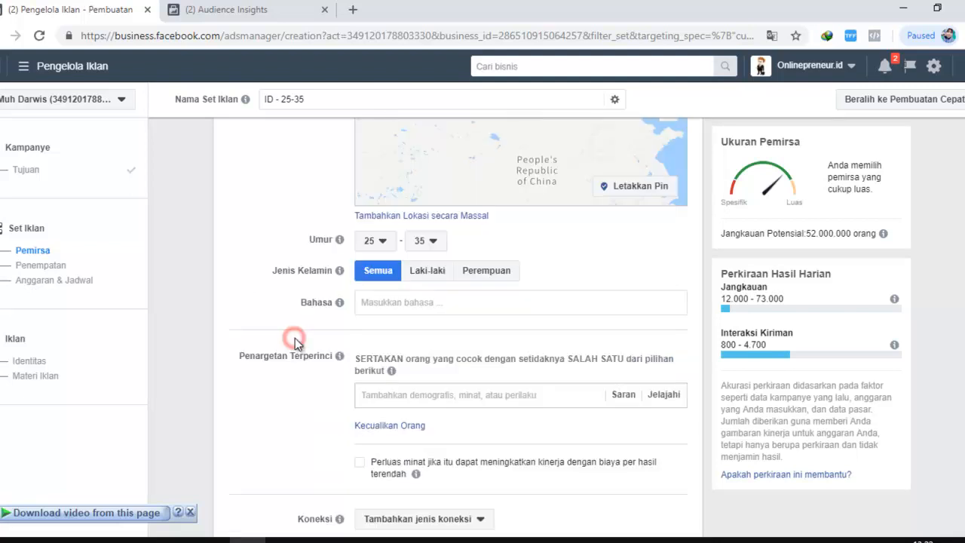
# Replace the Indonesia location with the city Daerah Khusus Ibukota Jakarta in the audience settings
pyautogui.scroll(2, 545, 324)
pyautogui.scroll(2, 546, 324)
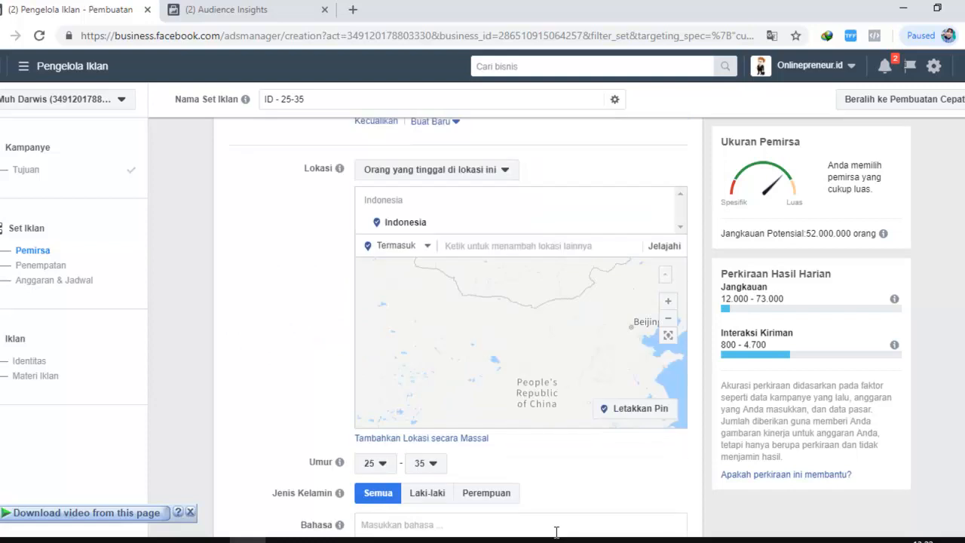
pyautogui.scroll(-1, 406, 301)
pyautogui.scroll(1, 406, 301)
pyautogui.click(455, 244)
pyautogui.write('i')
pyautogui.write('aka')
pyautogui.write('rta')
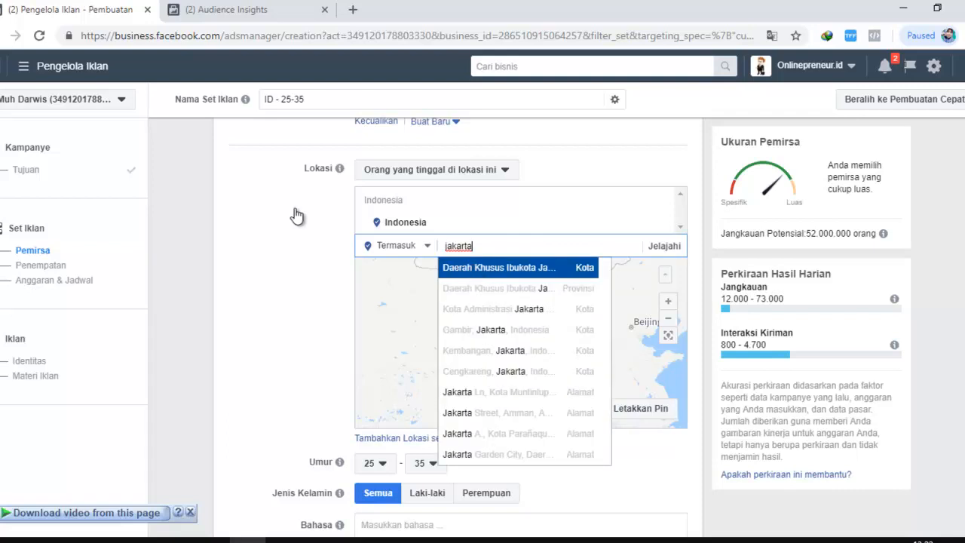
pyautogui.press('Return')
pyautogui.scroll(-2, 316, 247)
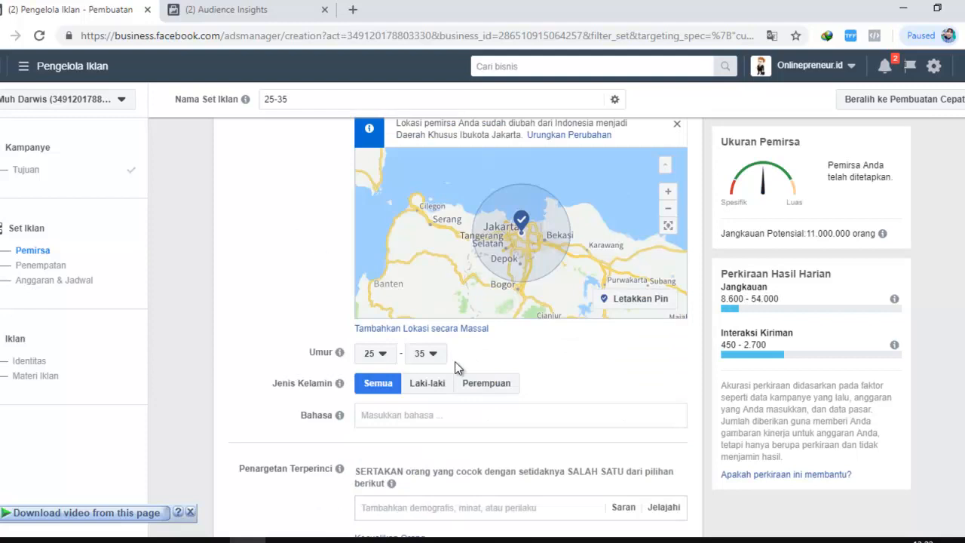
# Add the Menikah relationship status from Demografi > Hubungan > Status Hubungan to the detailed targeting and close the category list
pyautogui.scroll(-2, 455, 361)
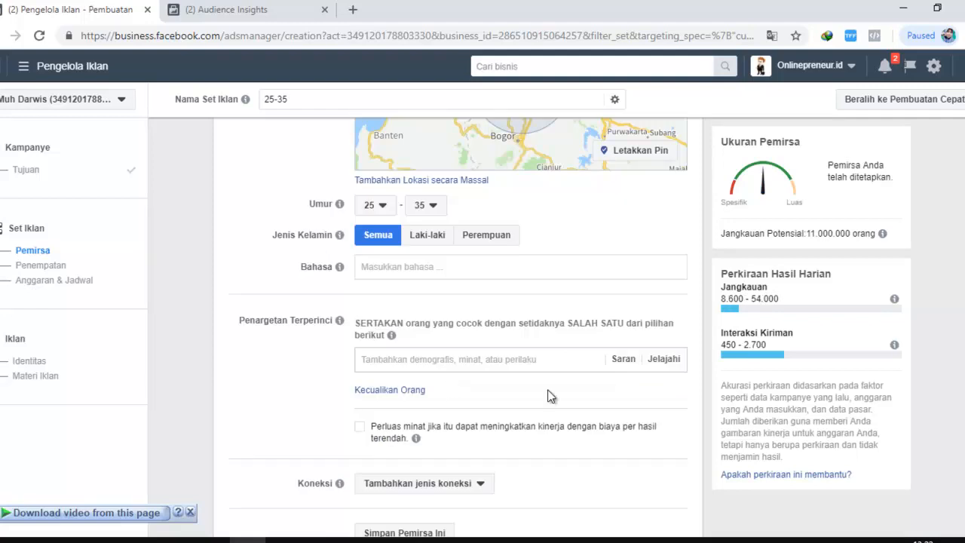
pyautogui.click(658, 359)
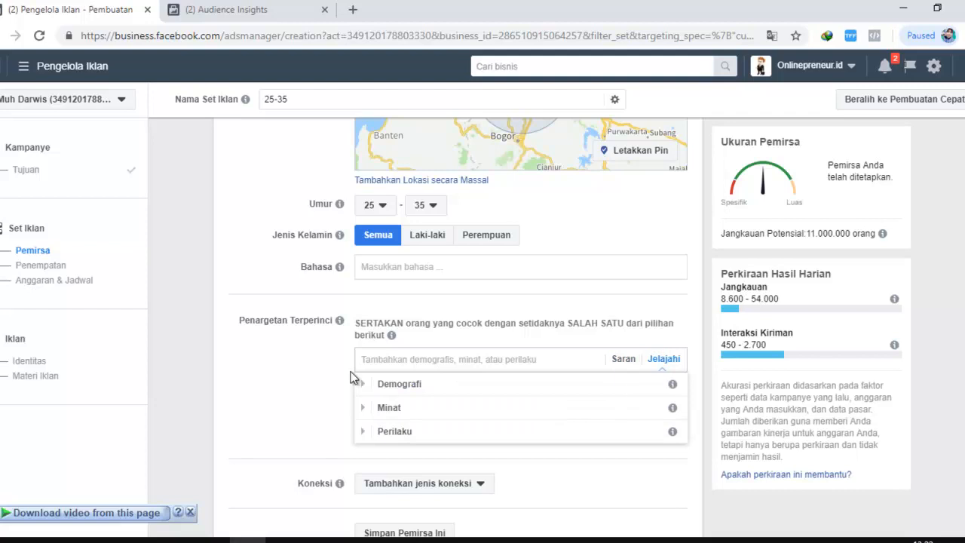
pyautogui.click(361, 384)
pyautogui.scroll(-1, 434, 476)
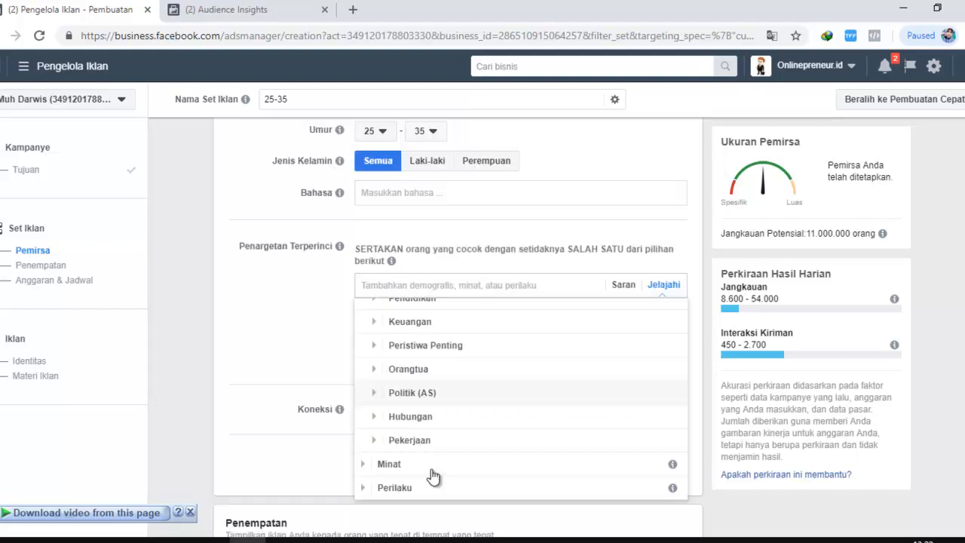
pyautogui.scroll(1, 461, 398)
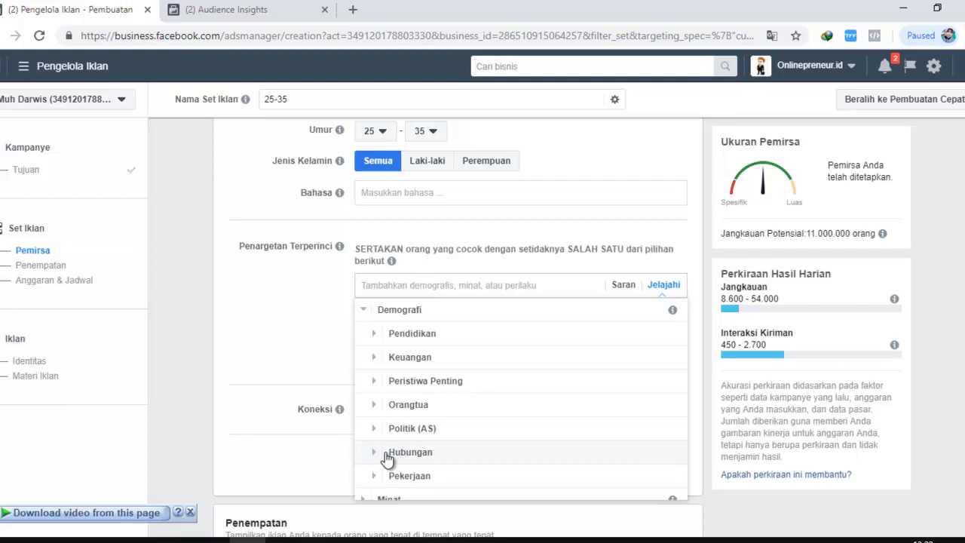
pyautogui.click(384, 453)
pyautogui.click(385, 417)
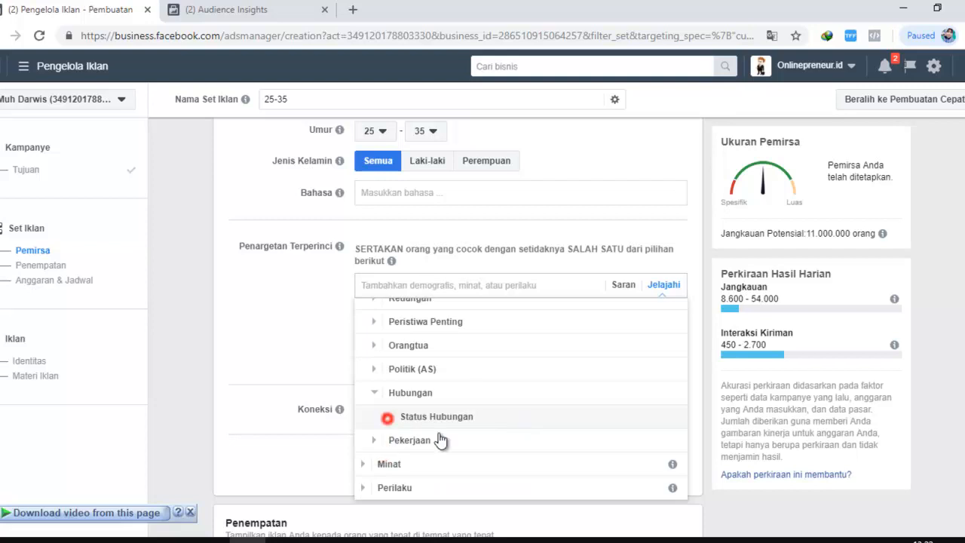
pyautogui.scroll(-1, 486, 437)
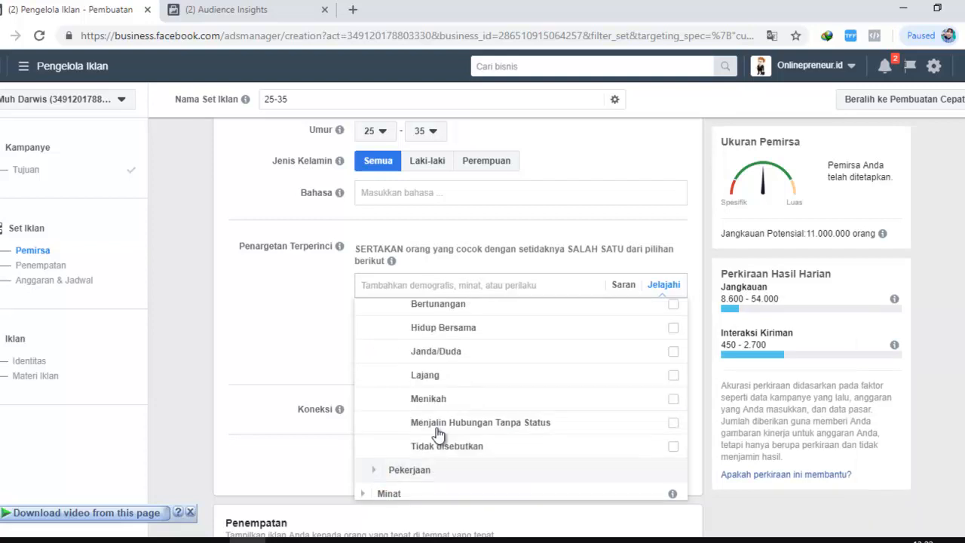
pyautogui.click(427, 395)
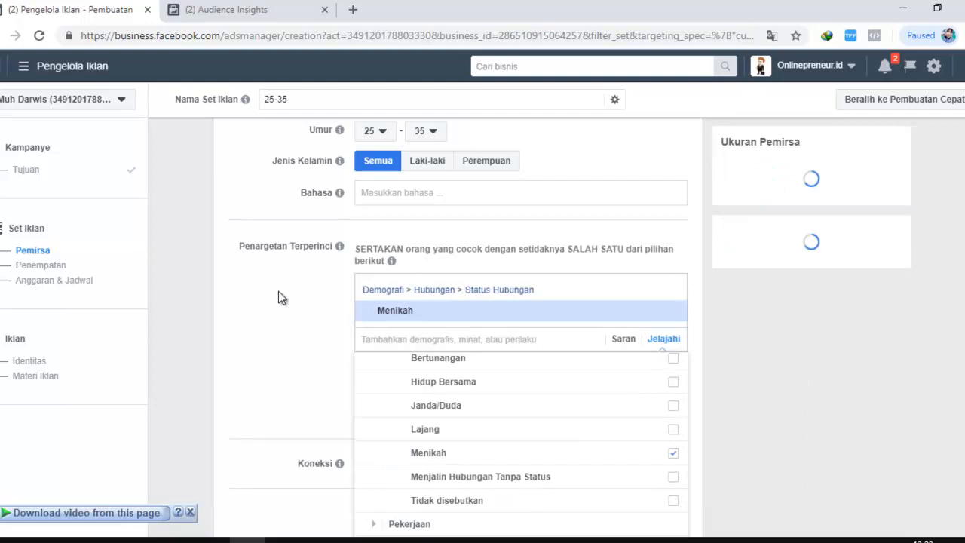
pyautogui.click(276, 293)
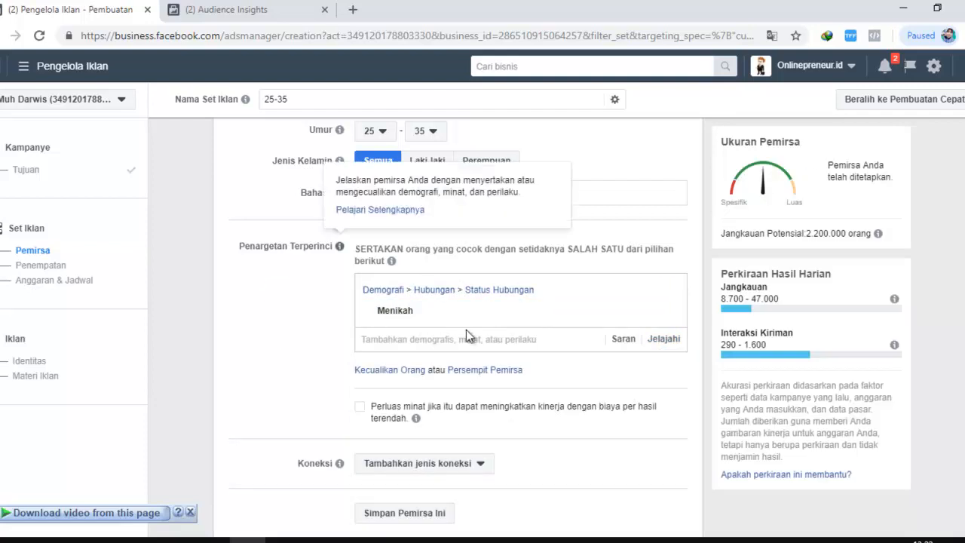
# Review the Jakarta location and the Menikah targeting details, and restrict the audience's gender to Perempuan
pyautogui.scroll(2, 511, 181)
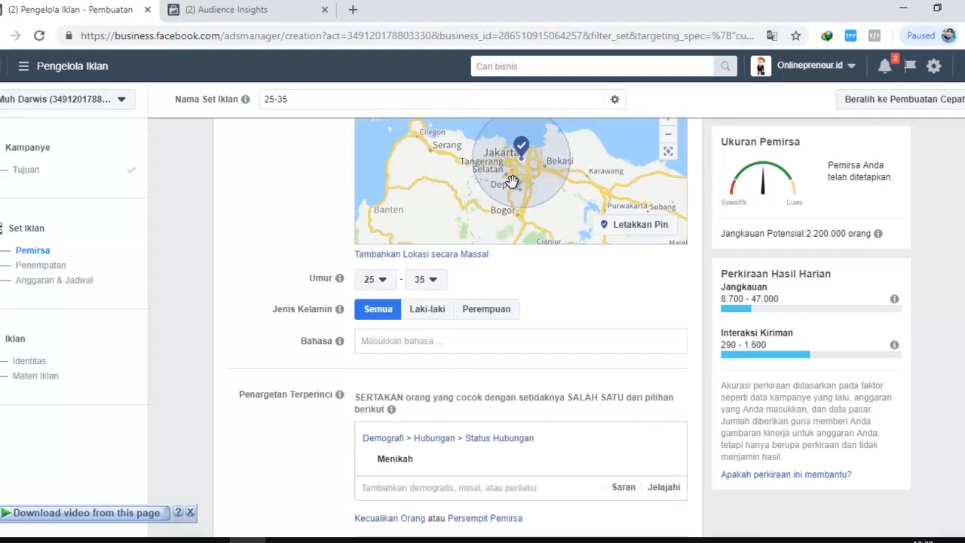
pyautogui.scroll(2, 511, 181)
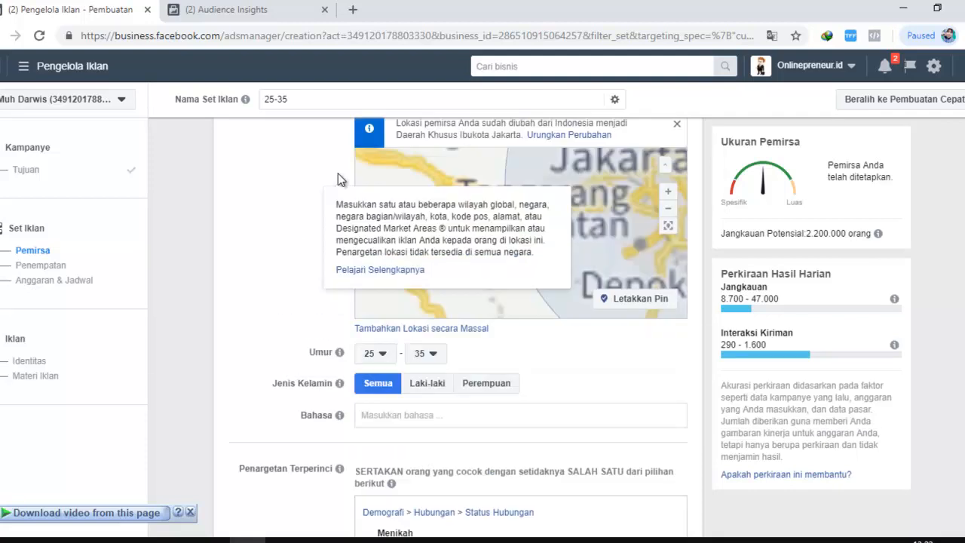
pyautogui.scroll(-2, 337, 174)
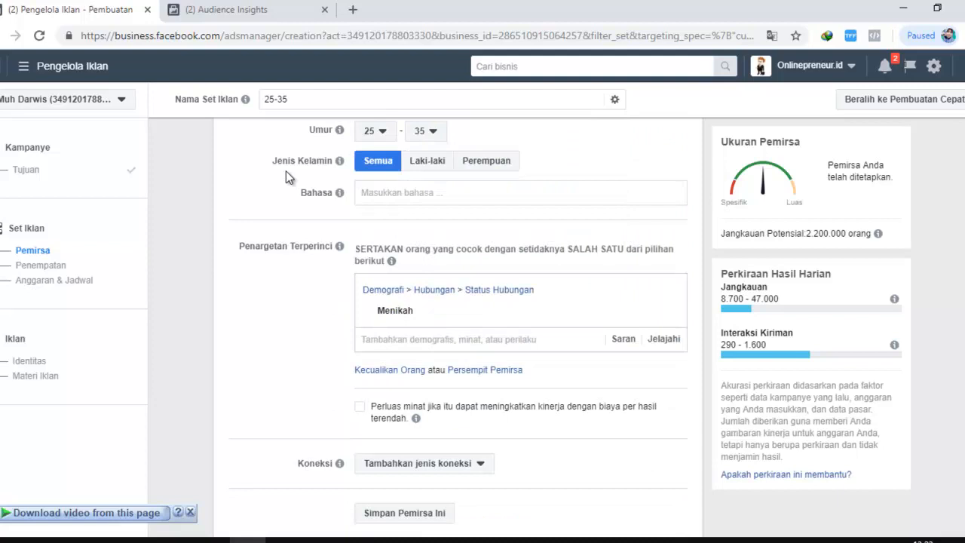
pyautogui.scroll(1, 501, 262)
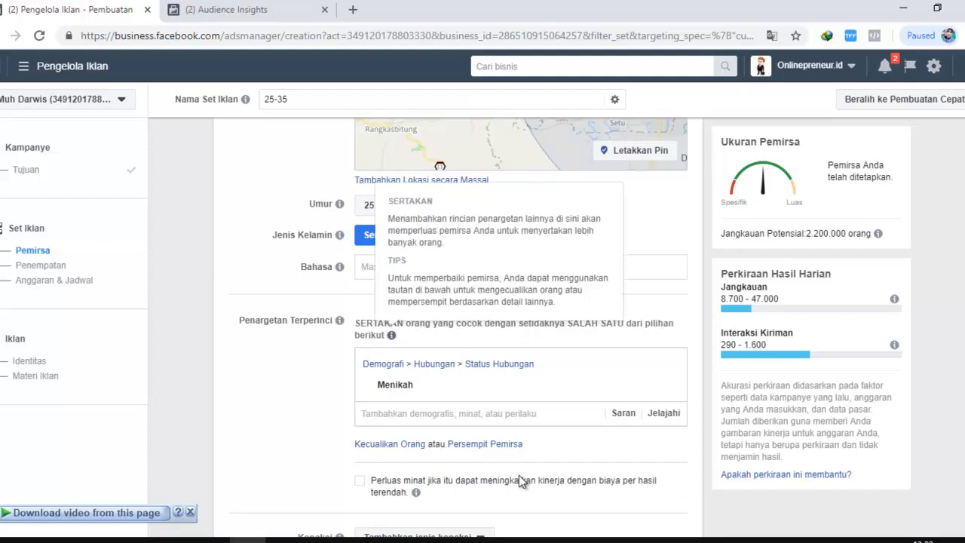
pyautogui.scroll(-1, 289, 360)
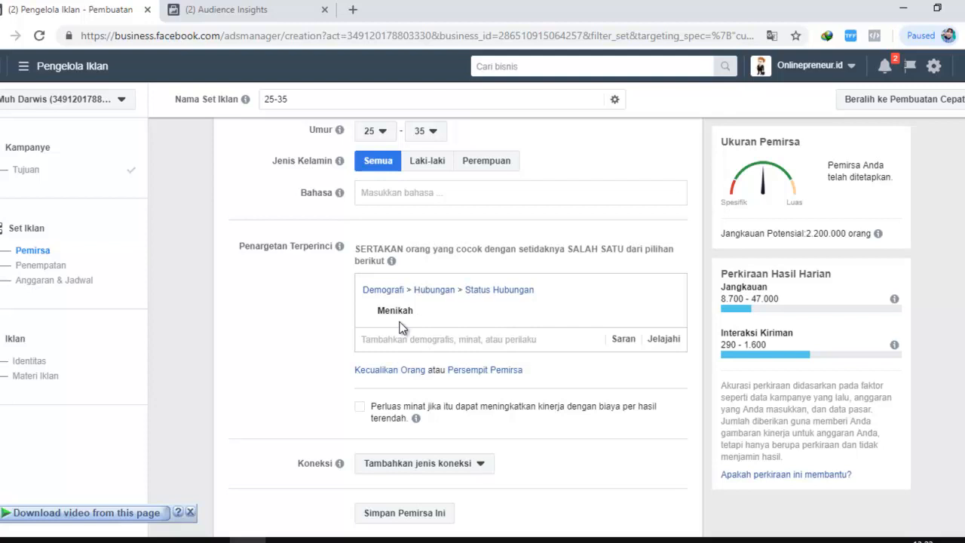
pyautogui.moveTo(410, 317)
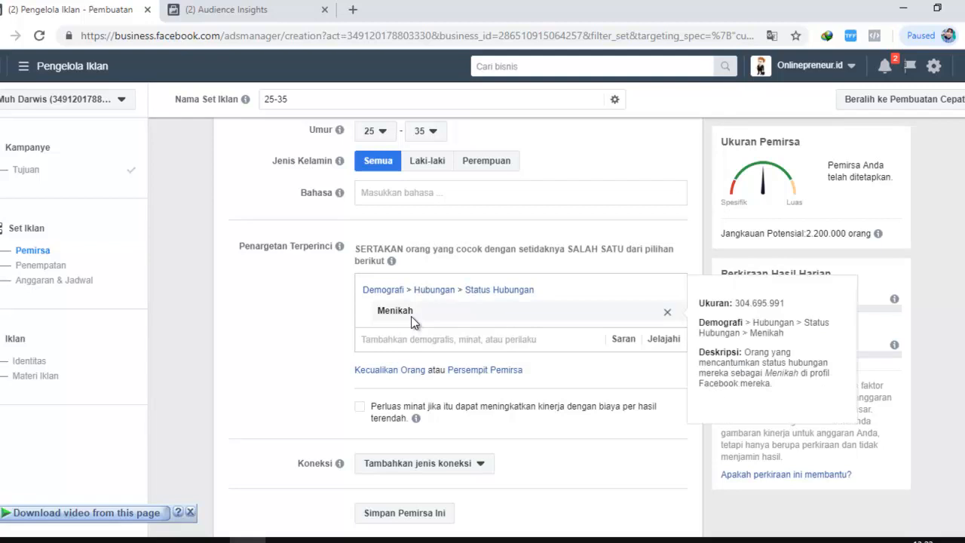
pyautogui.click(486, 161)
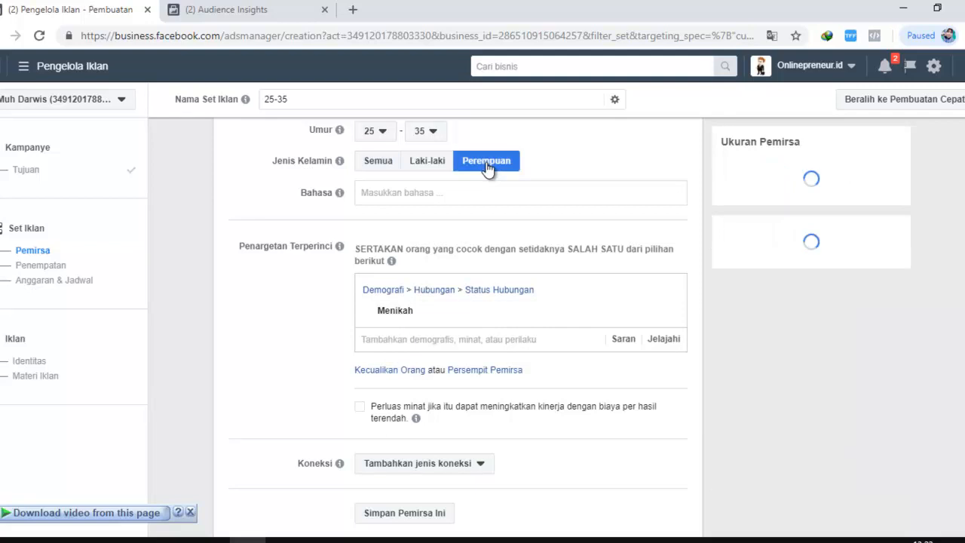
# Examine the location, age, gender and Menikah criteria together with the audience size and daily result estimates
pyautogui.scroll(2, 471, 171)
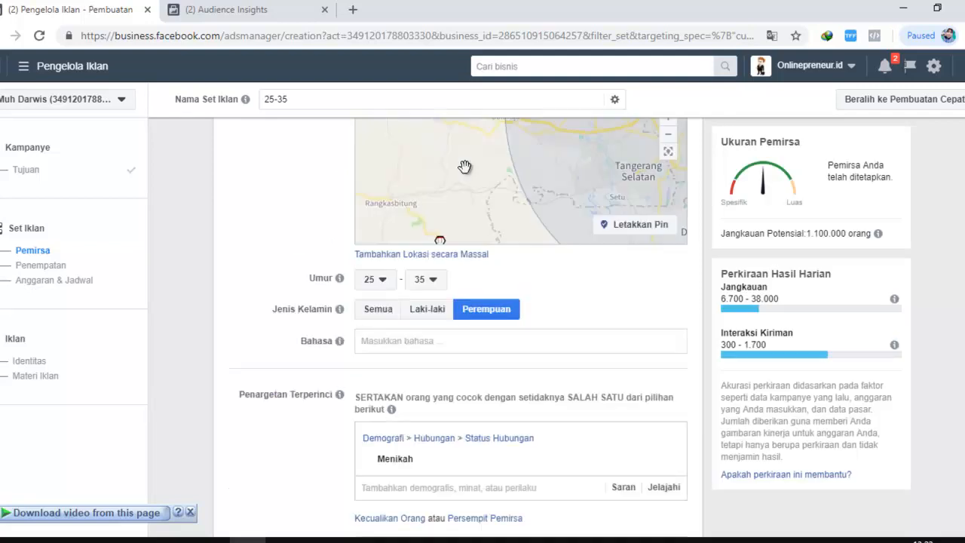
pyautogui.scroll(4, 452, 196)
pyautogui.scroll(-4, 460, 264)
pyautogui.scroll(-1, 532, 334)
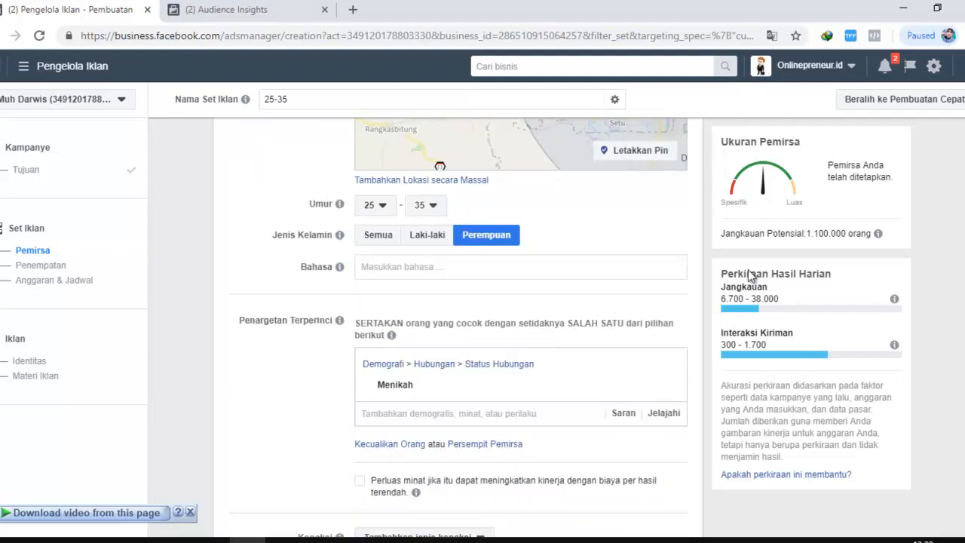
pyautogui.moveTo(444, 390)
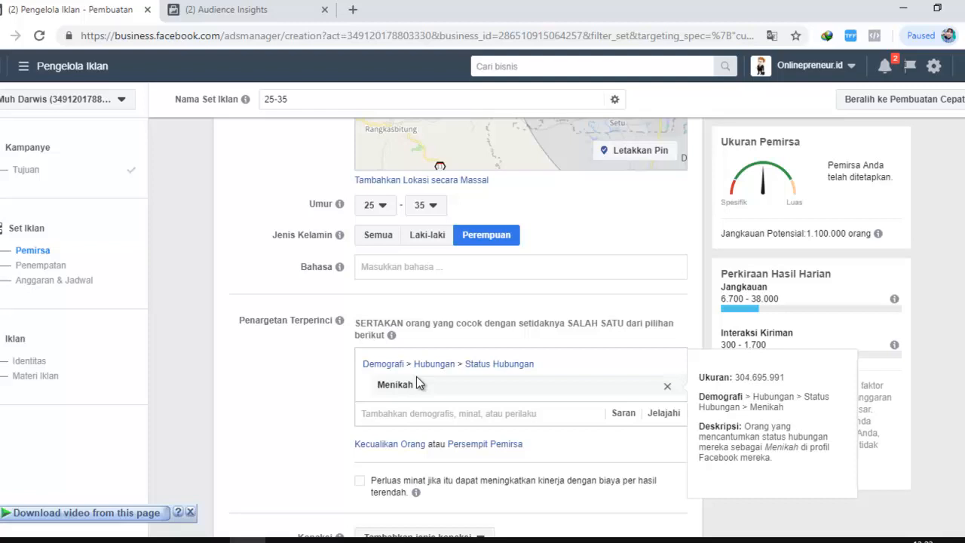
pyautogui.click(580, 229)
pyautogui.scroll(1, 538, 241)
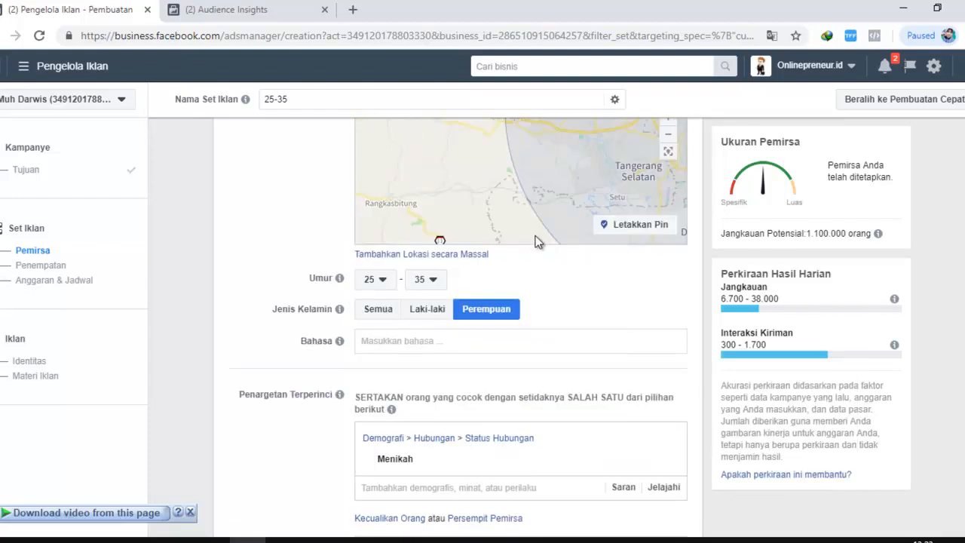
pyautogui.scroll(-2, 508, 328)
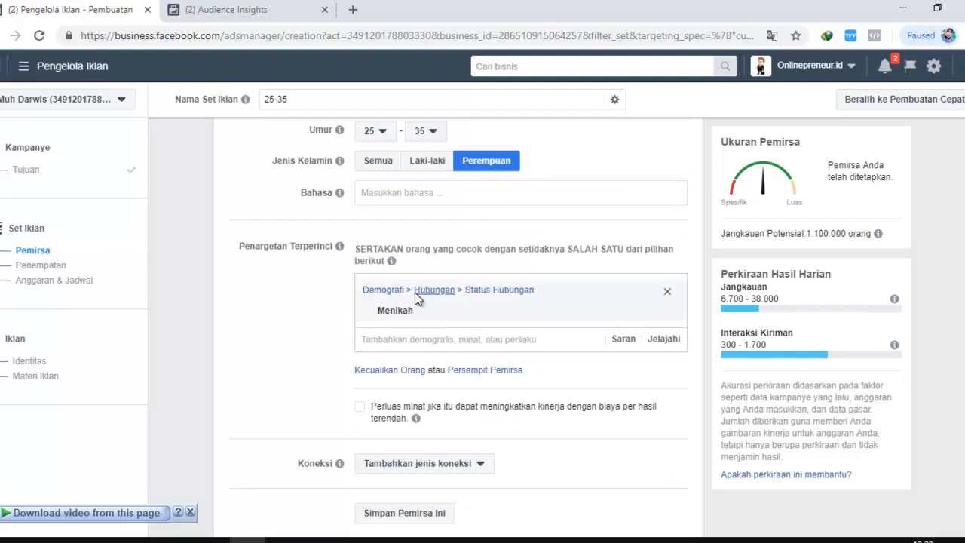
# Remove the Menikah relationship status from the detailed targeting
pyautogui.moveTo(465, 328)
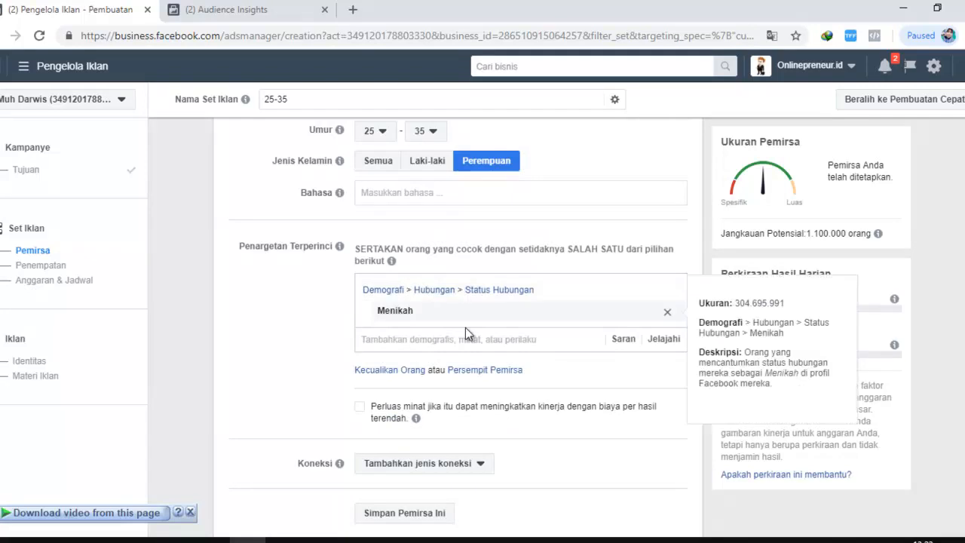
pyautogui.moveTo(391, 260)
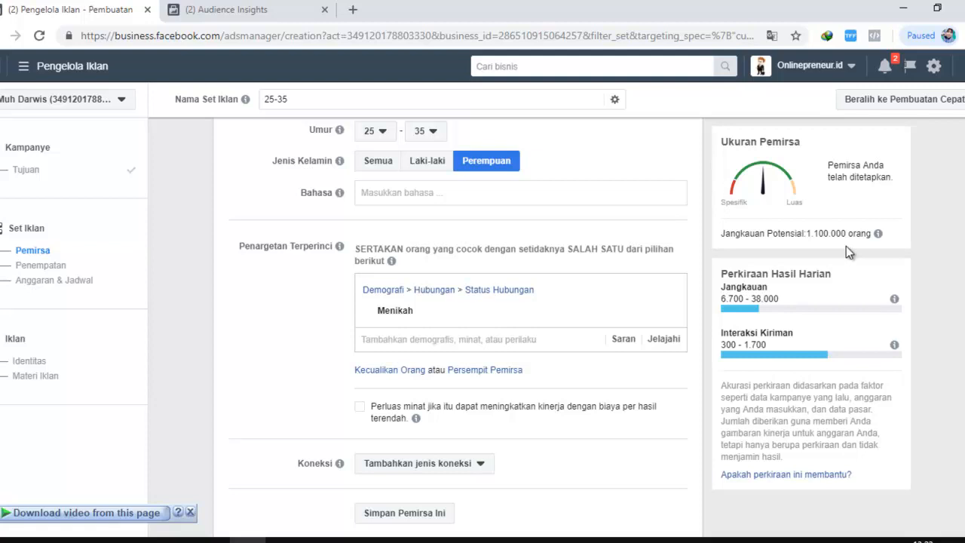
pyautogui.moveTo(401, 320)
pyautogui.click(667, 294)
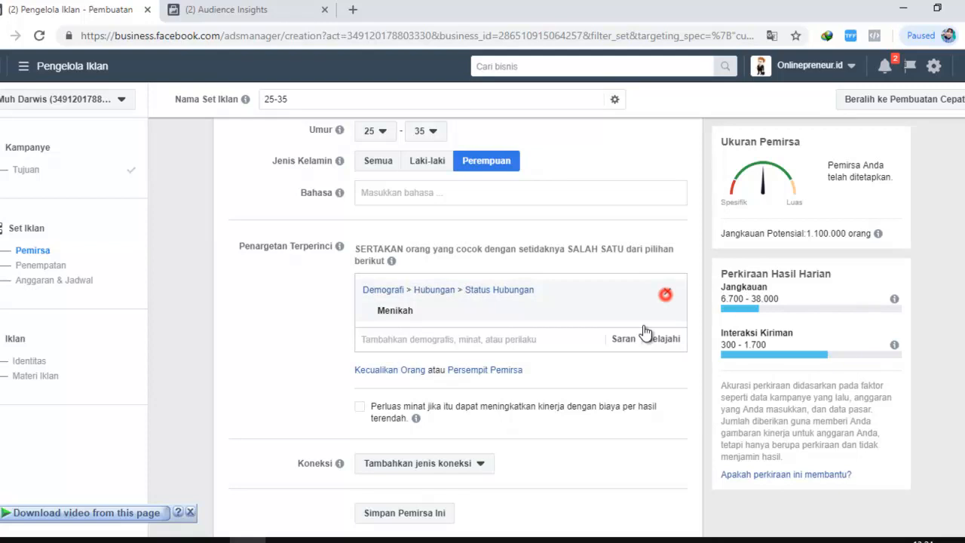
# Reopen the detailed targeting categories, examine the relationship statuses under Demografi > Hubungan > Status Hubungan, and close the list
pyautogui.click(662, 285)
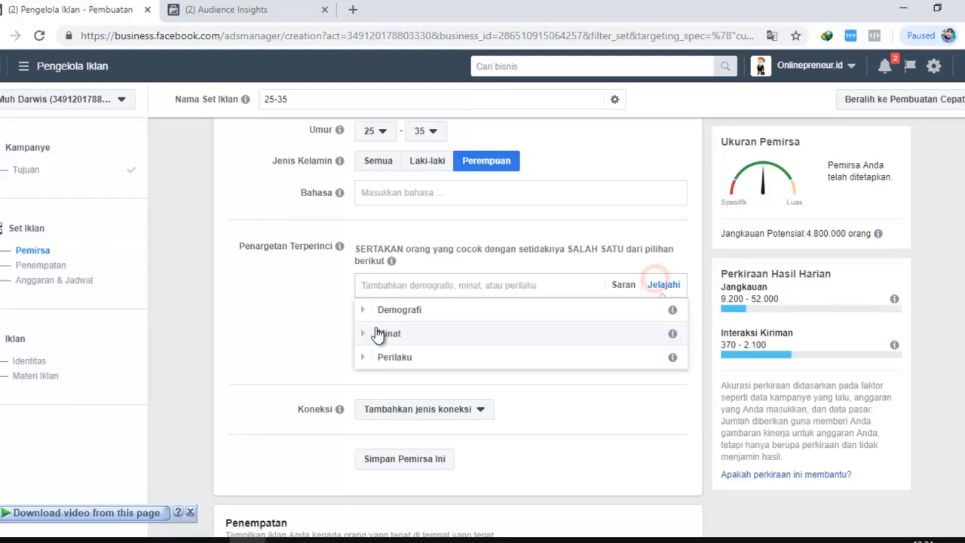
pyautogui.click(364, 307)
pyautogui.click(372, 451)
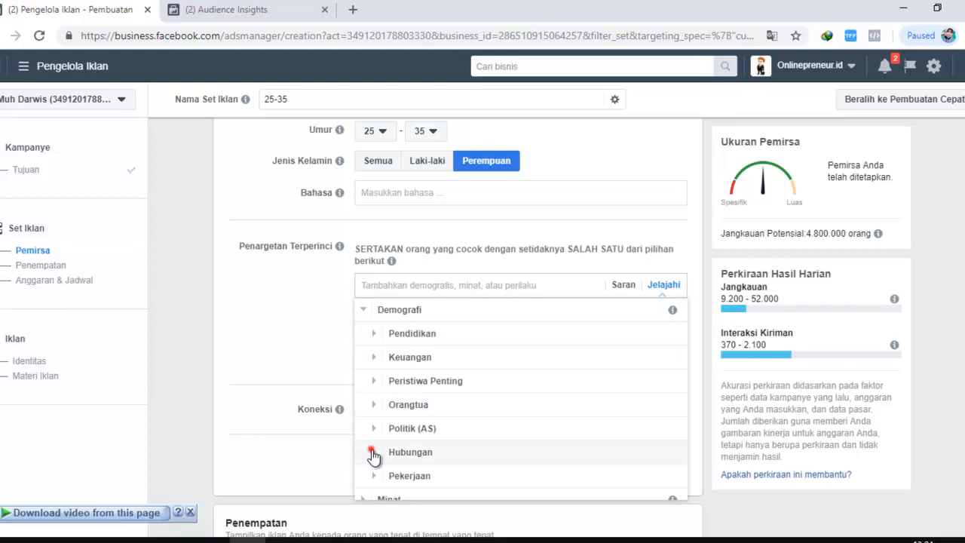
pyautogui.click(388, 419)
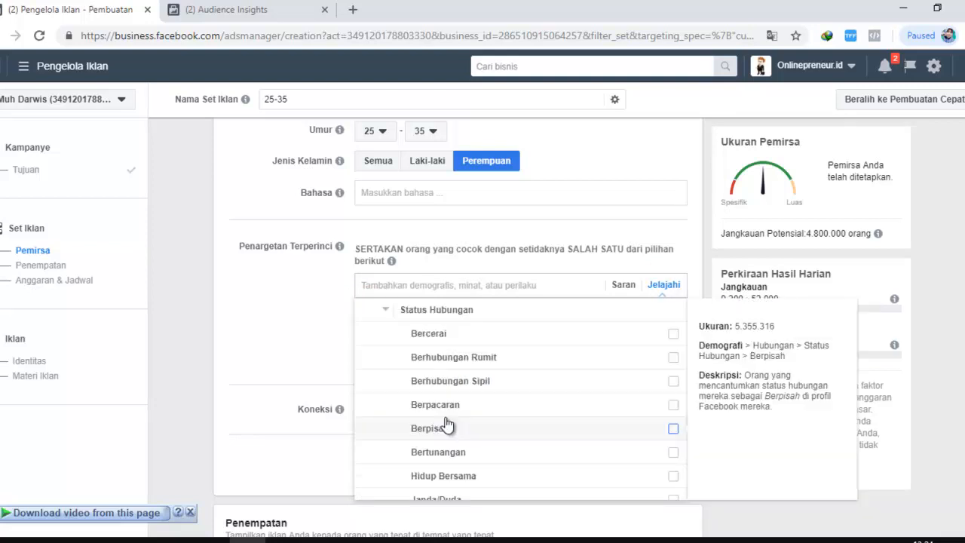
pyautogui.scroll(-2, 452, 471)
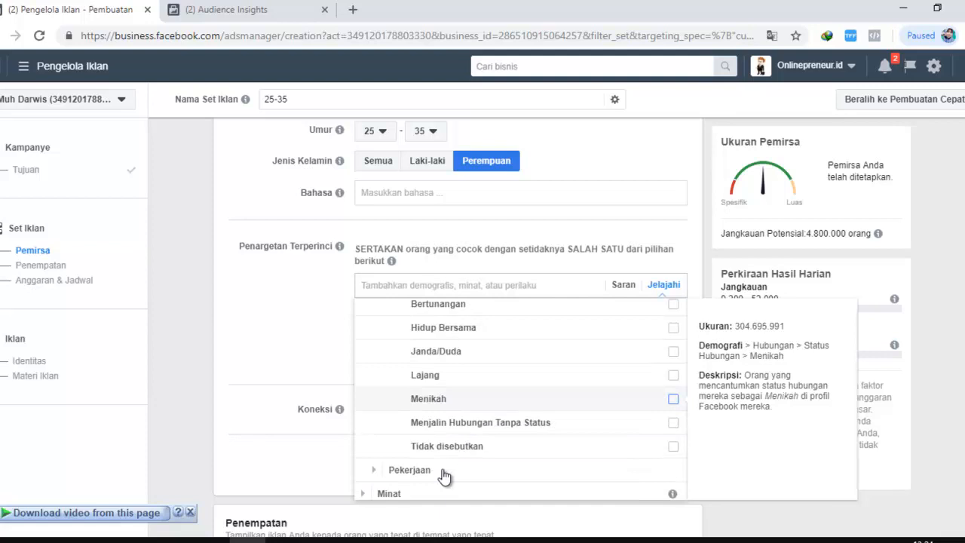
pyautogui.scroll(1, 448, 417)
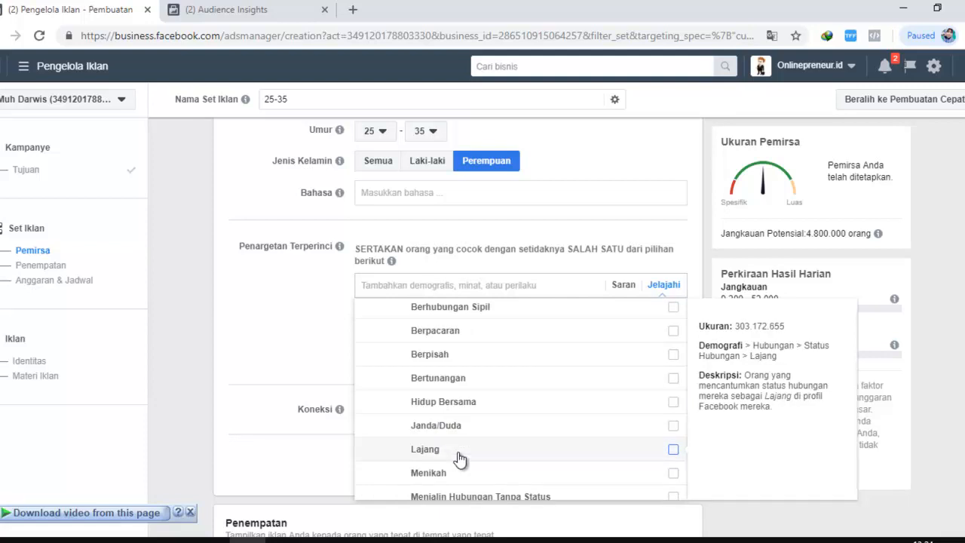
pyautogui.scroll(-1, 459, 457)
pyautogui.scroll(2, 458, 400)
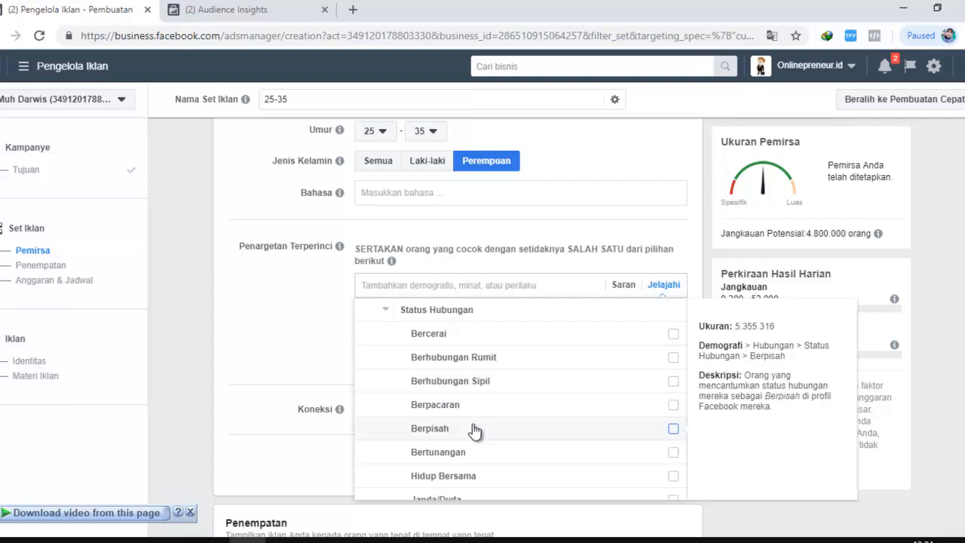
pyautogui.scroll(1, 426, 398)
pyautogui.scroll(3, 381, 362)
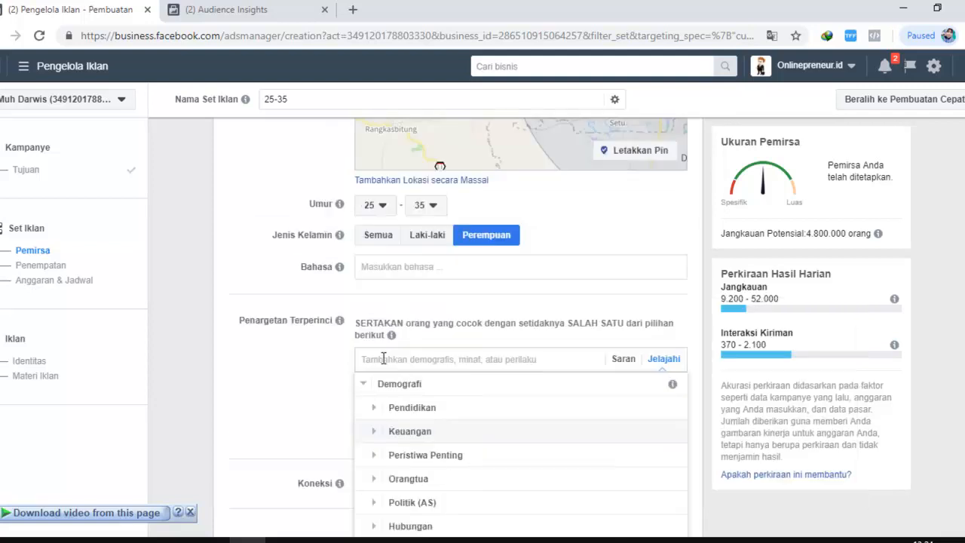
pyautogui.scroll(-1, 383, 362)
pyautogui.click(660, 361)
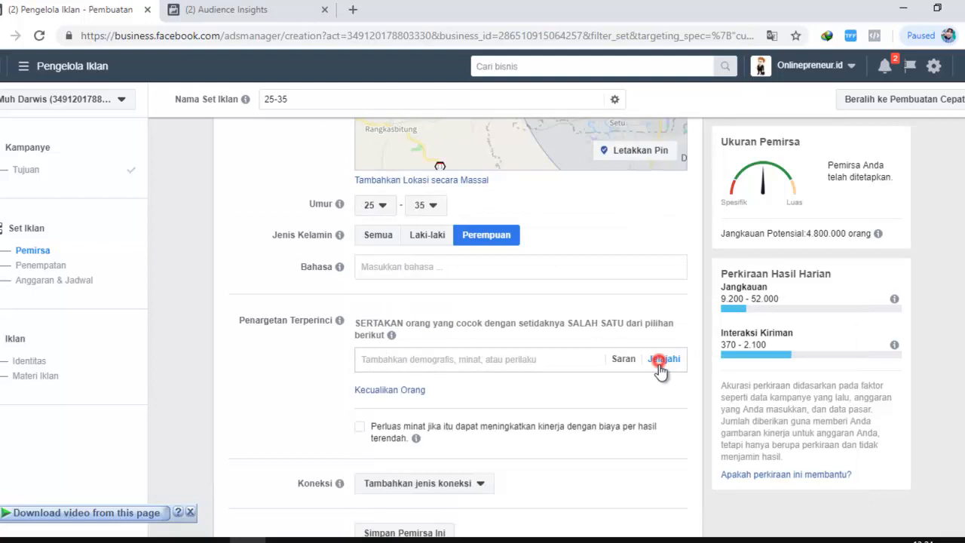
pyautogui.scroll(-2, 502, 359)
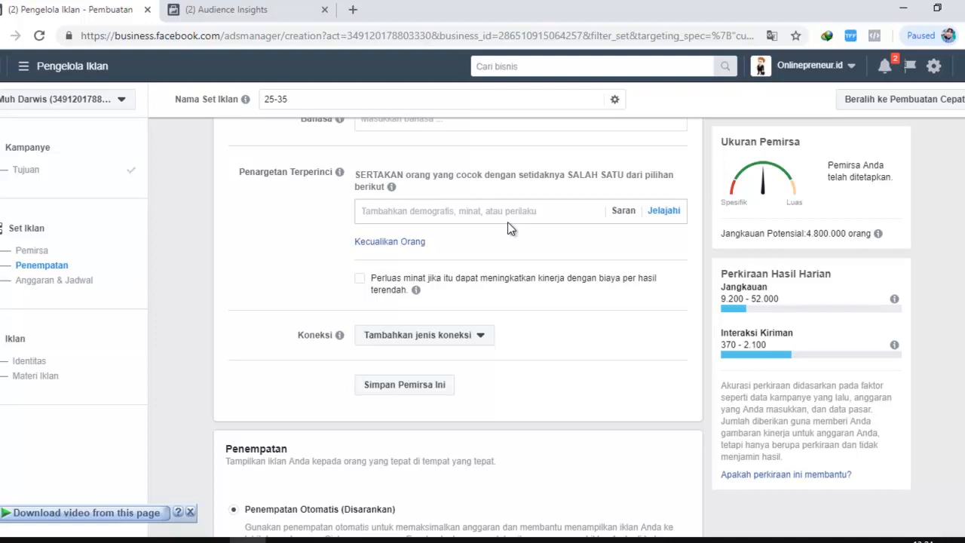
# Browse the interest categories under Minat in the detailed targeting, and close the list
pyautogui.moveTo(391, 187)
pyautogui.scroll(1, 657, 294)
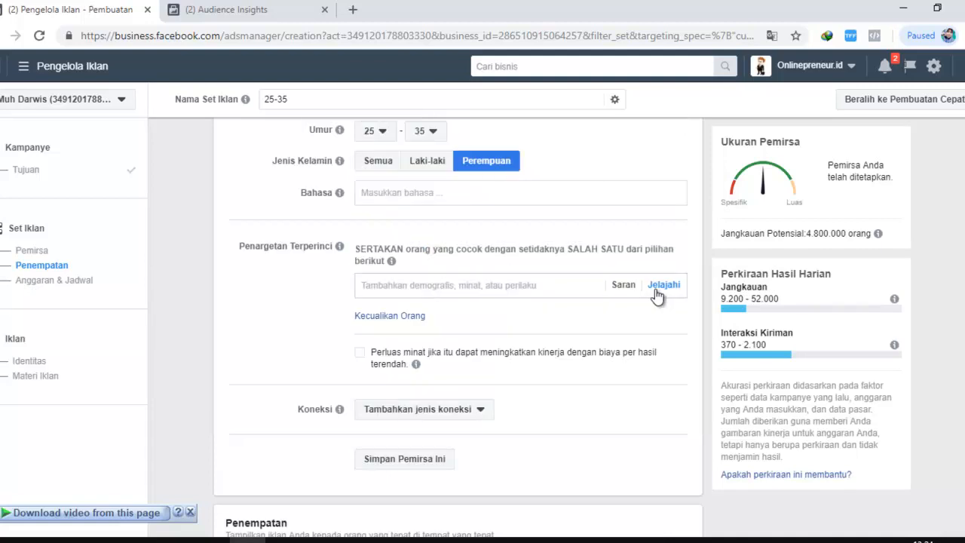
pyautogui.click(657, 287)
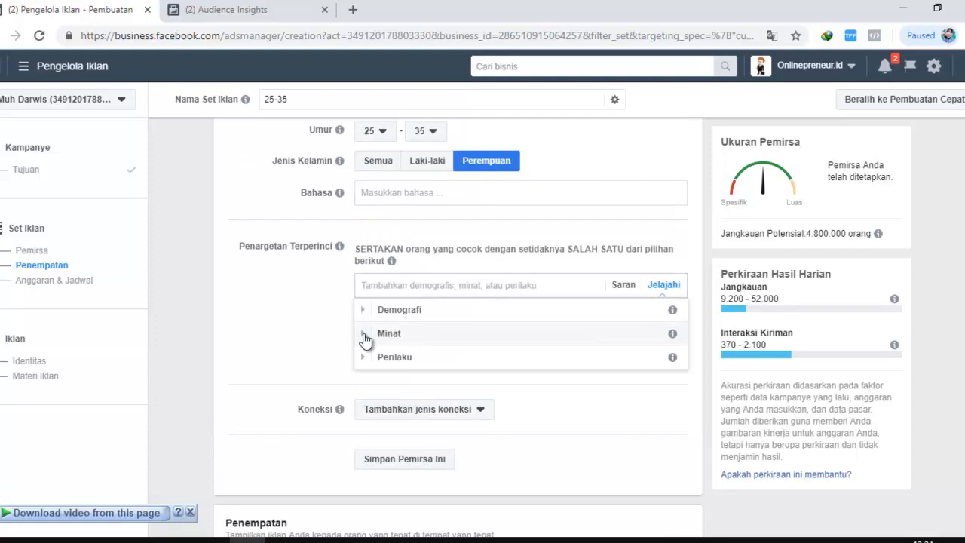
pyautogui.click(365, 336)
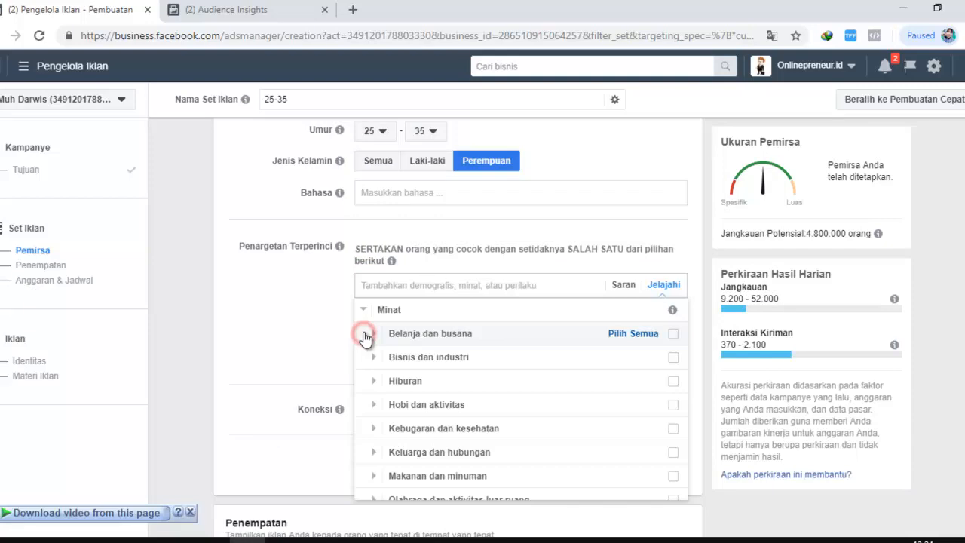
pyautogui.click(307, 326)
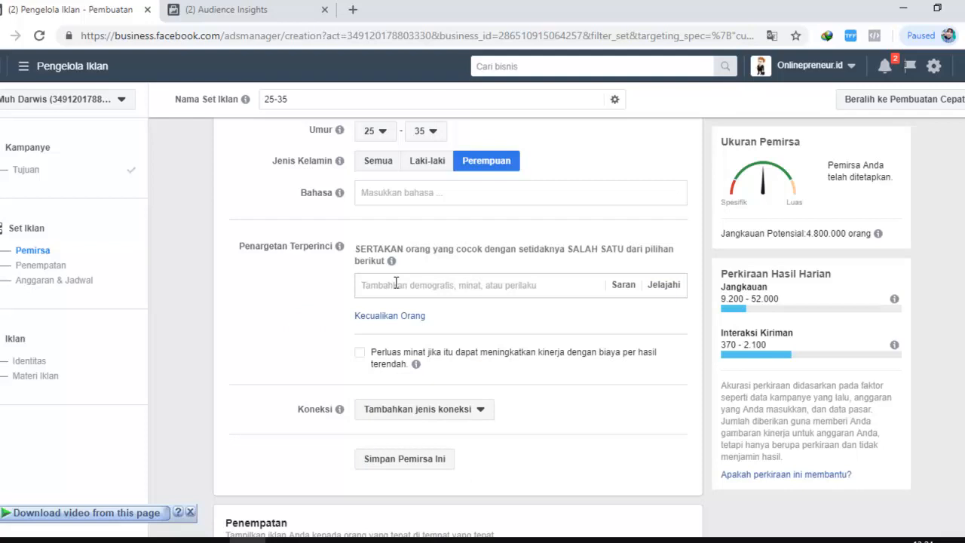
# Search the detailed targeting for "hijab", and return to the Demografi, Minat and Perilaku categories
pyautogui.click(395, 282)
pyautogui.write('hijab')
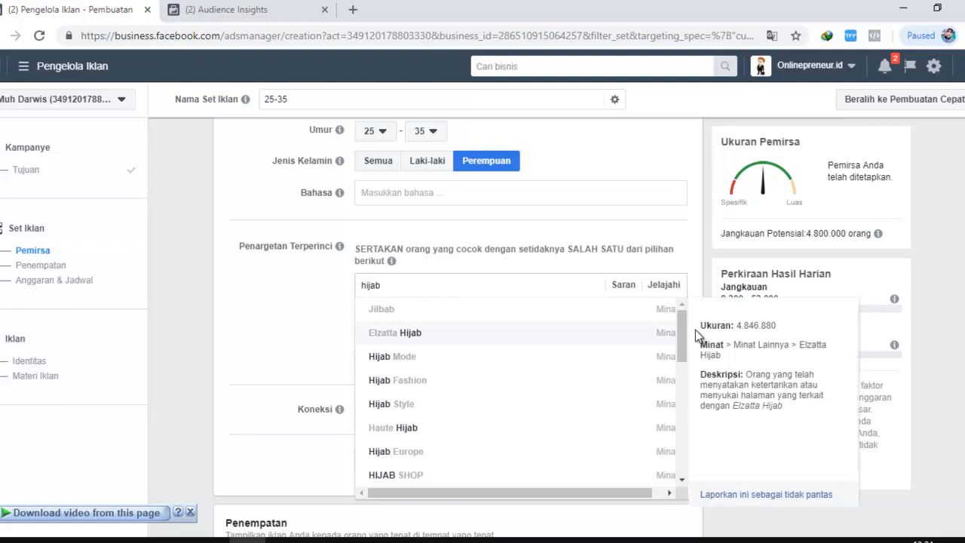
pyautogui.click(670, 286)
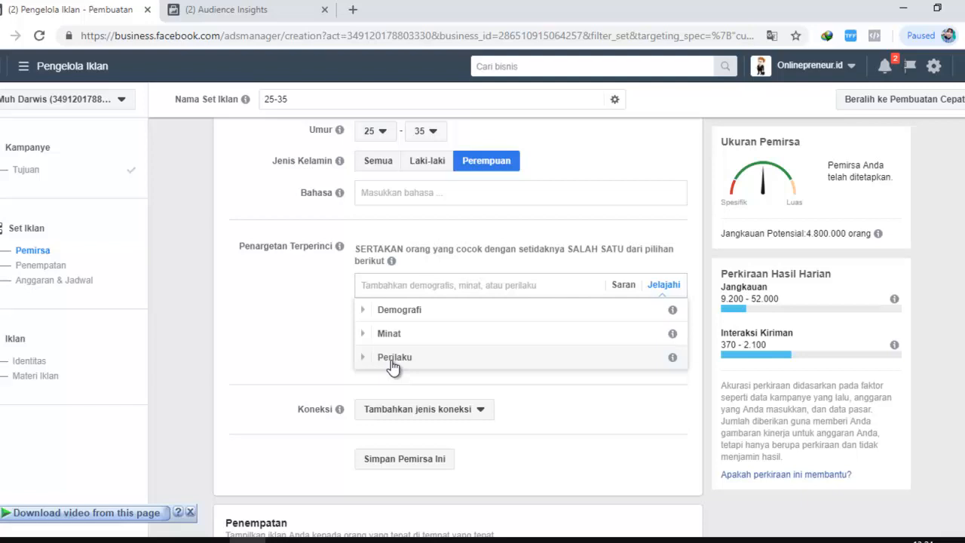
# Search the detailed targeting for "hijab" and add the Hijabenka.com interest
pyautogui.click(415, 286)
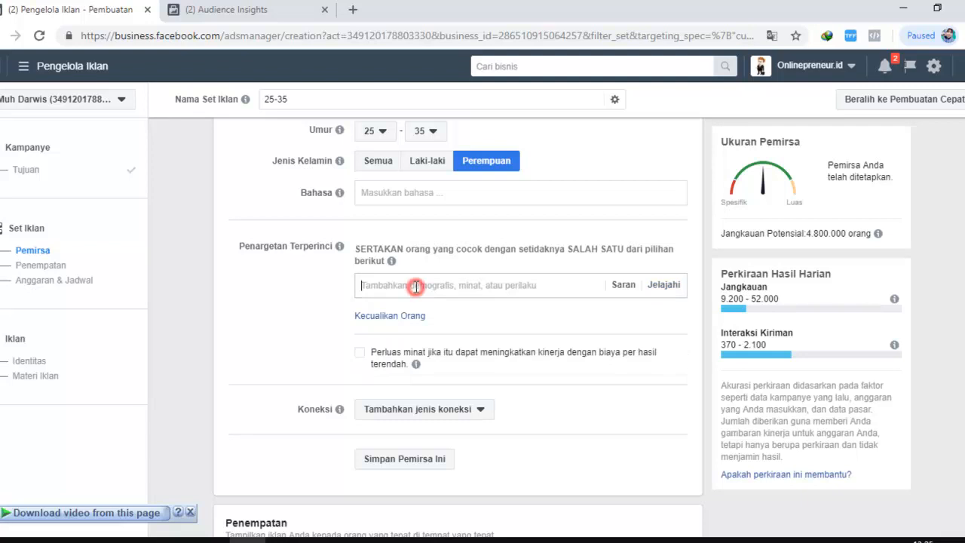
pyautogui.write('hijsb')
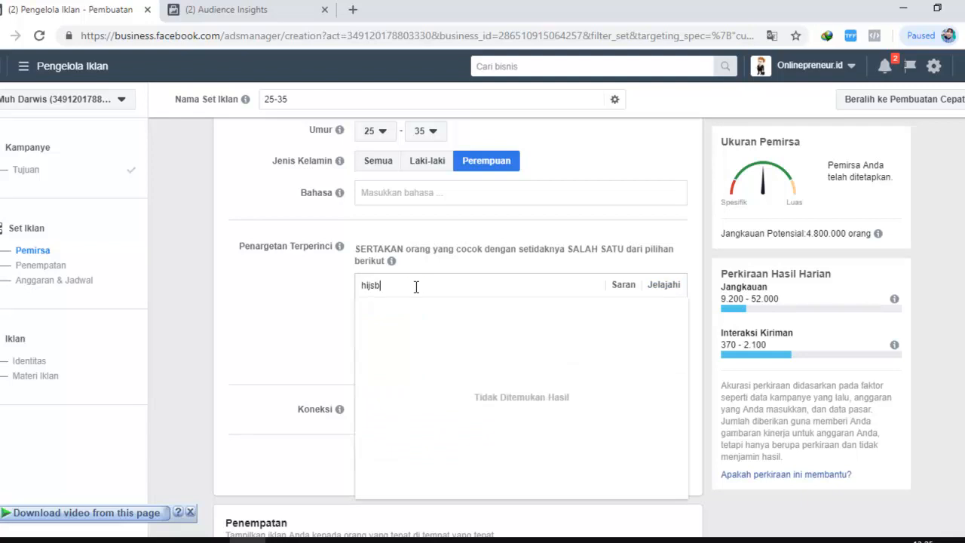
pyautogui.press('BackSpace')
pyautogui.press('BackSpace')
pyautogui.write('ab')
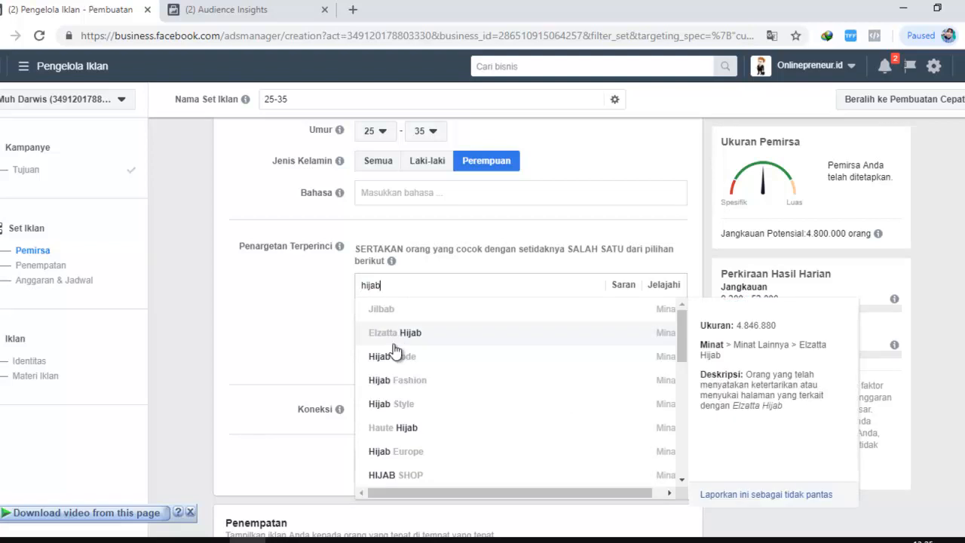
pyautogui.scroll(-2, 400, 376)
pyautogui.scroll(-2, 462, 419)
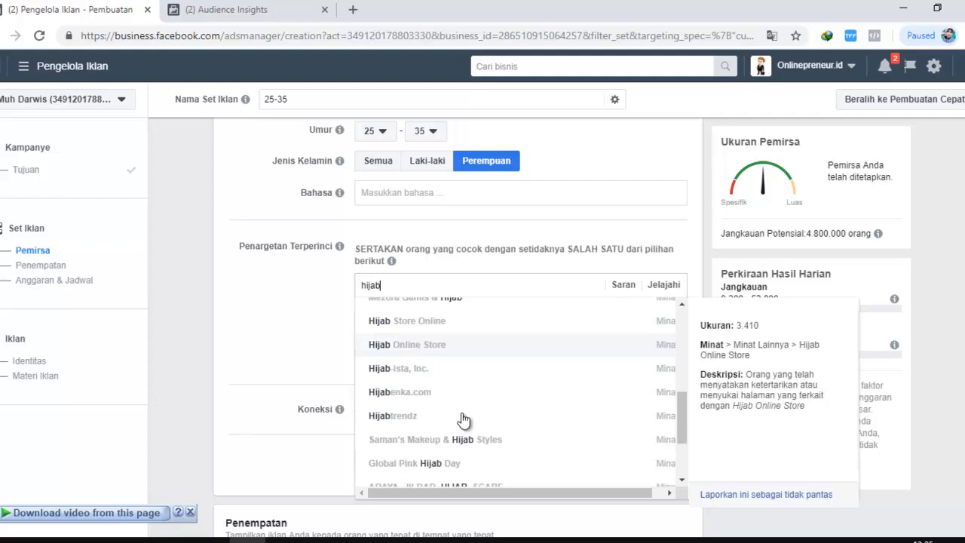
pyautogui.scroll(3, 398, 375)
pyautogui.scroll(-3, 428, 440)
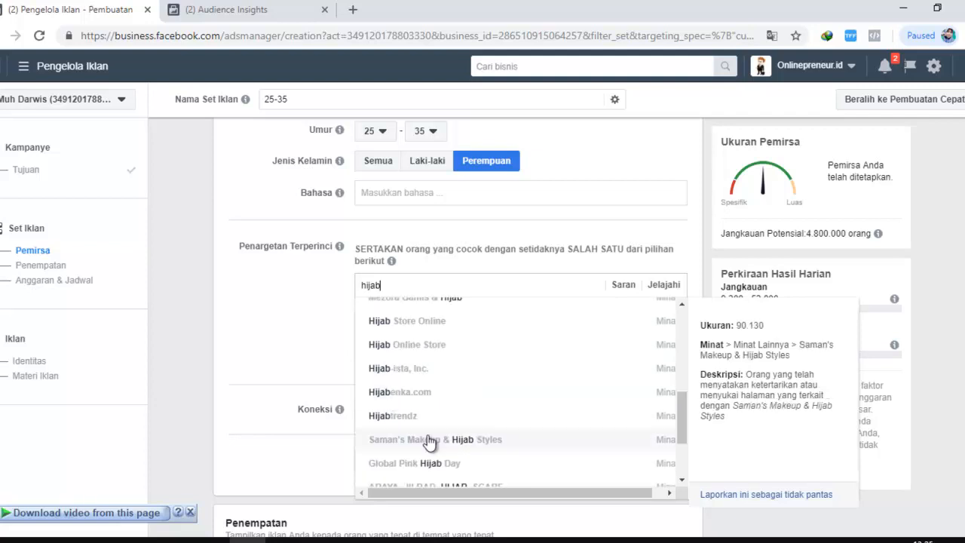
pyautogui.click(413, 399)
pyautogui.click(265, 288)
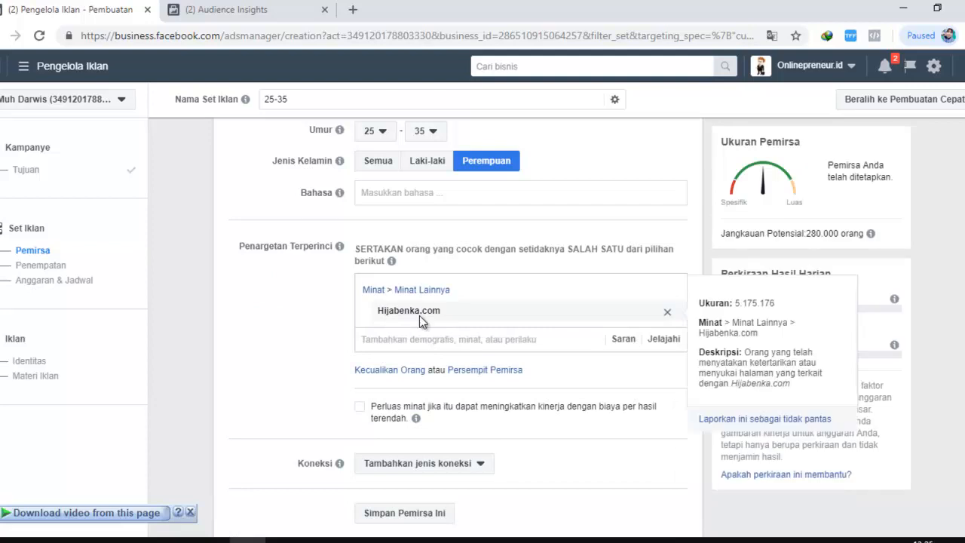
pyautogui.click(315, 309)
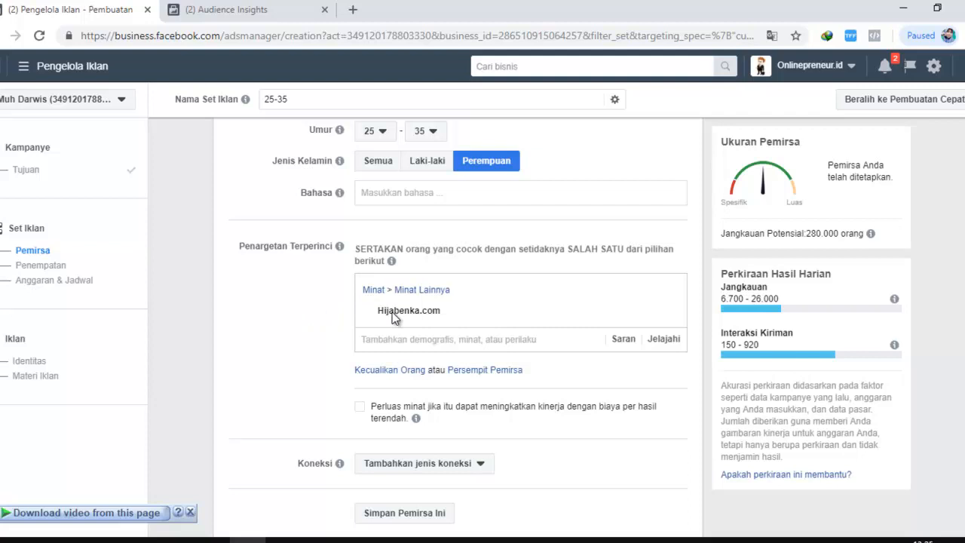
# Switch to Audience Insights and add Hijabenka.com as an interest for the Jakarta audience
pyautogui.moveTo(406, 312)
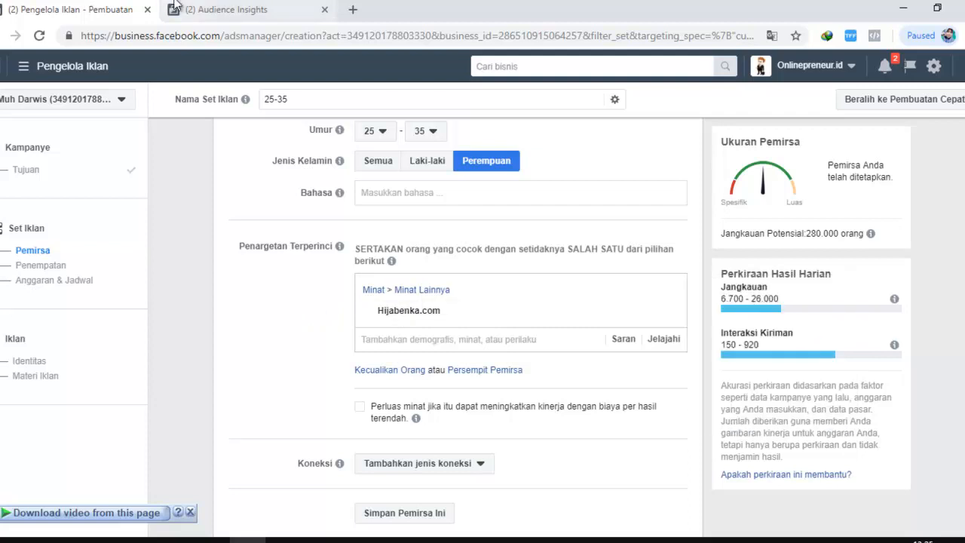
pyautogui.scroll(-1, 337, 305)
pyautogui.scroll(2, 337, 304)
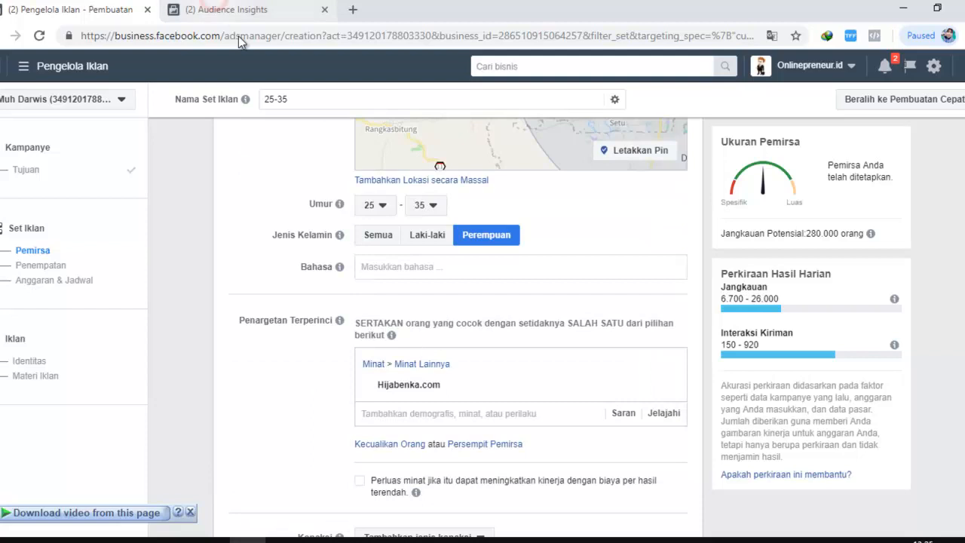
pyautogui.click(231, 18)
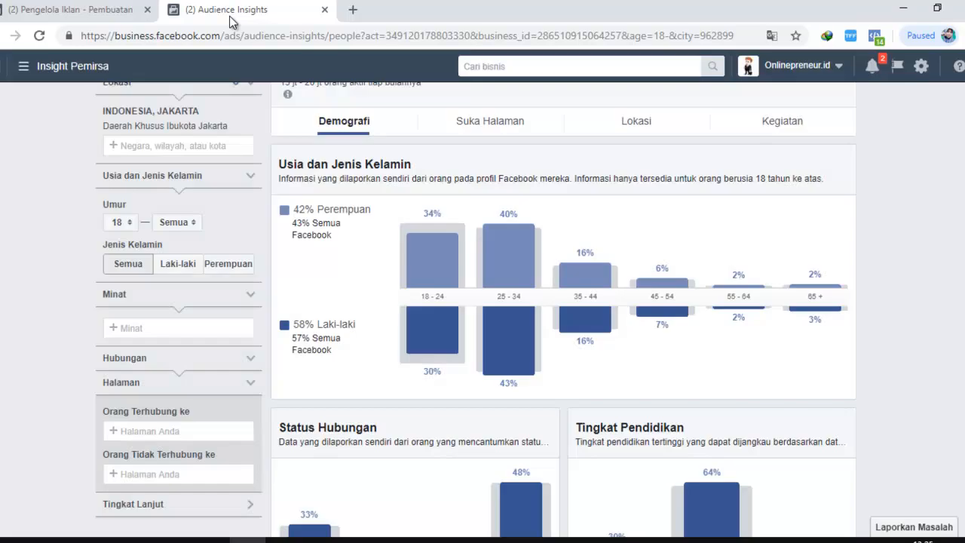
pyautogui.click(183, 328)
pyautogui.write('hijabenka')
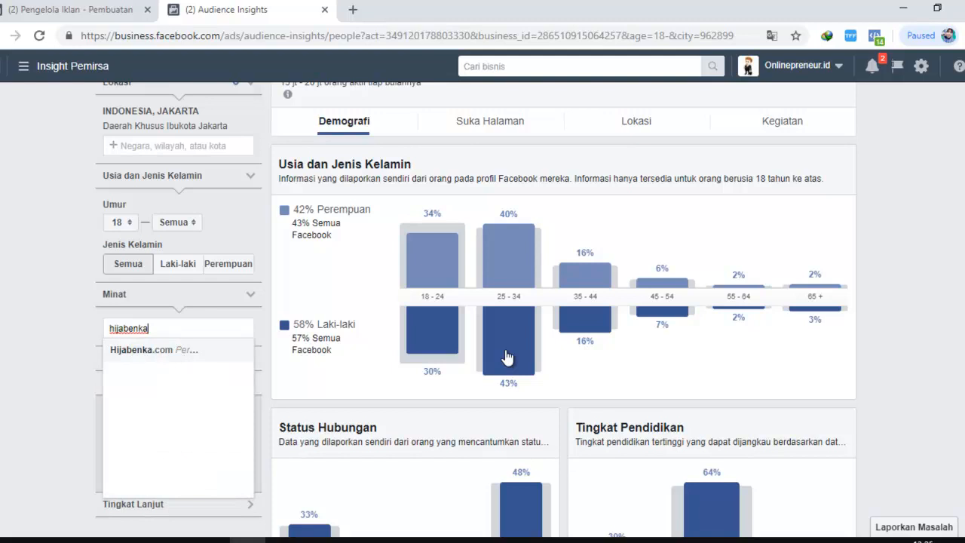
pyautogui.press('Return')
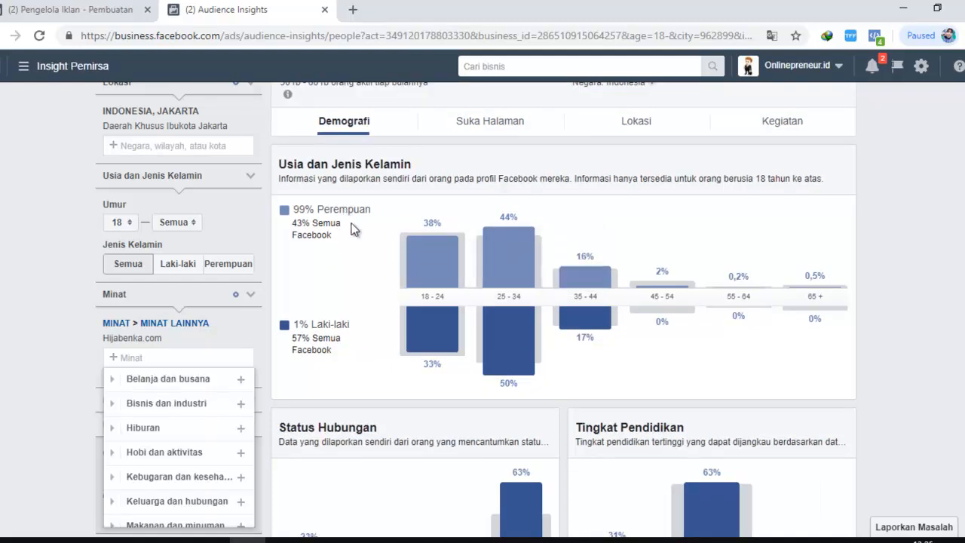
pyautogui.click(349, 223)
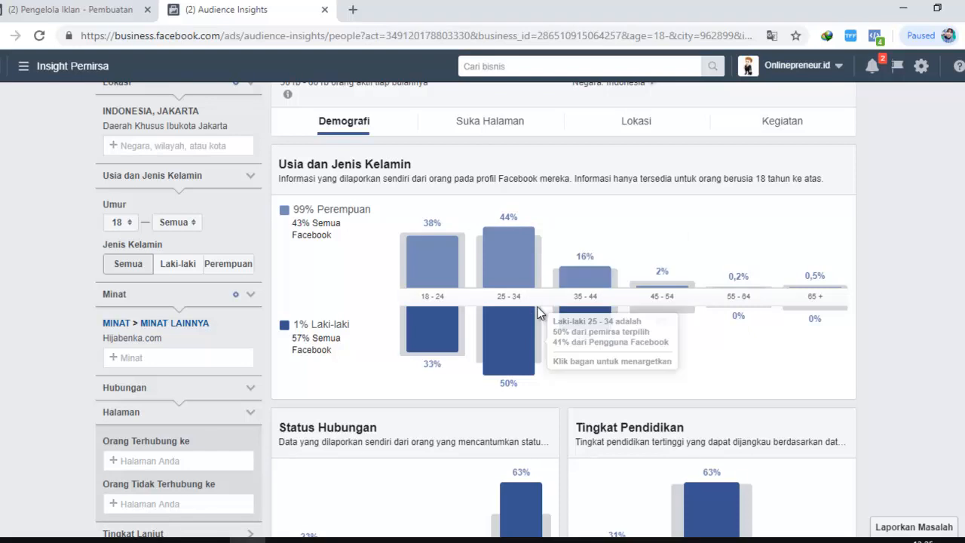
# Compare the ad set's age and Perempuan gender criteria in Pengelola Iklan with the Usia dan Jenis Kelamin chart in Audience Insights
pyautogui.click(11, 4)
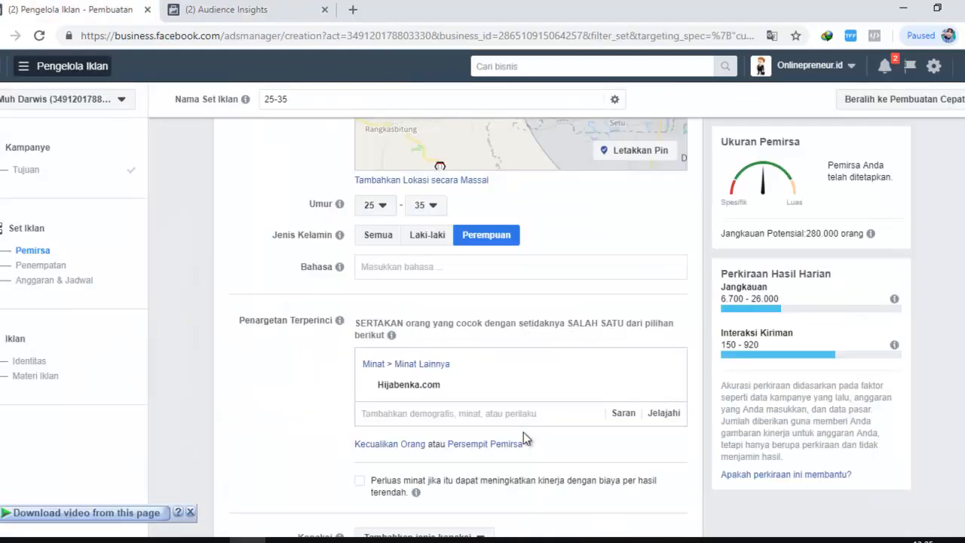
pyautogui.click(265, 263)
pyautogui.scroll(2, 265, 267)
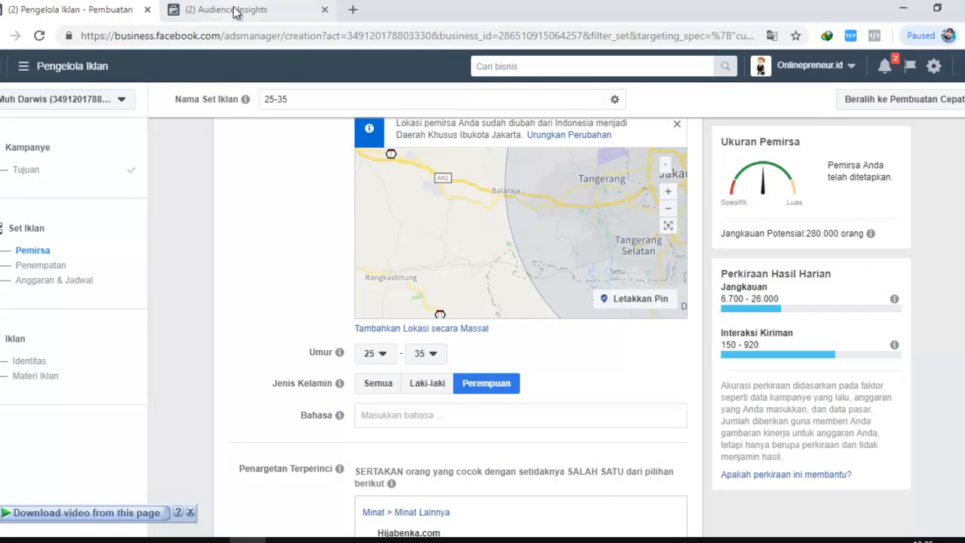
pyautogui.scroll(-2, 335, 219)
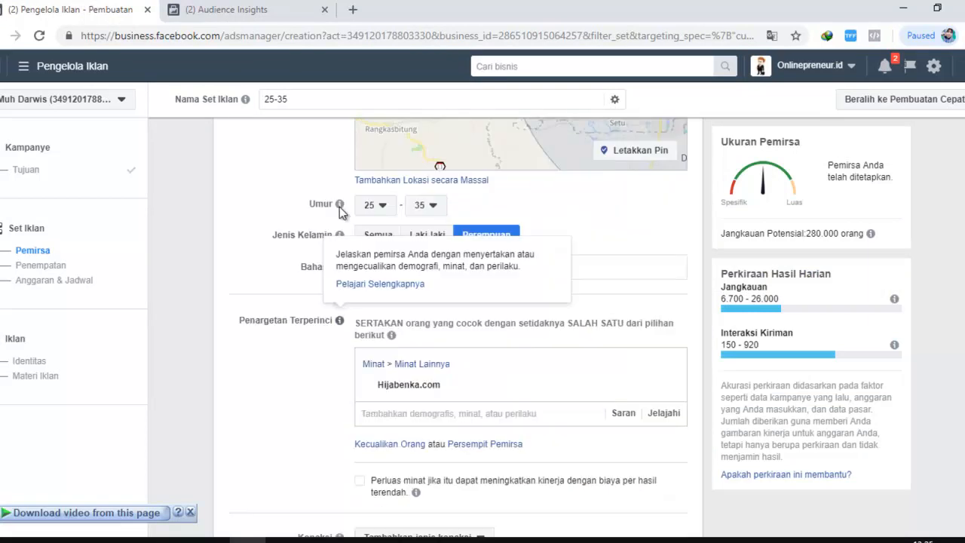
pyautogui.click(213, 8)
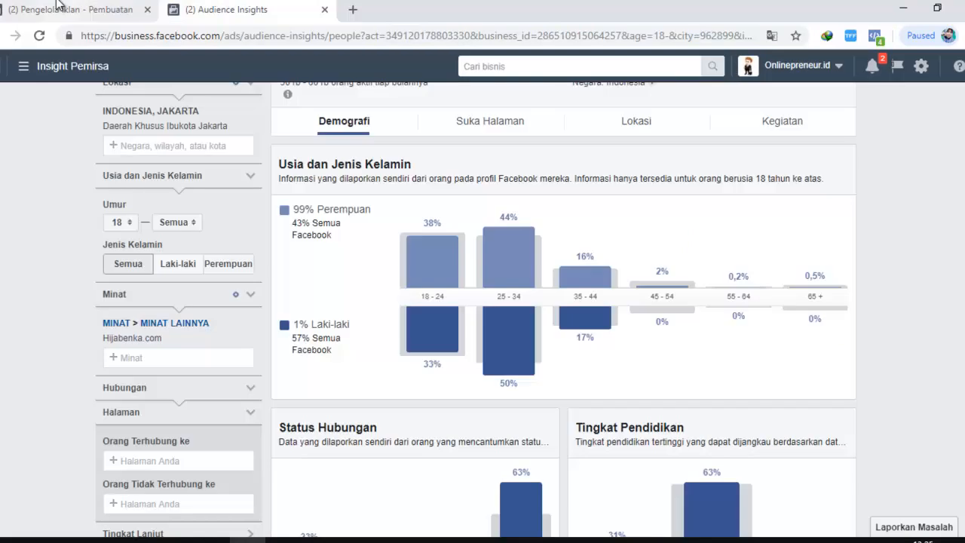
pyautogui.click(56, 8)
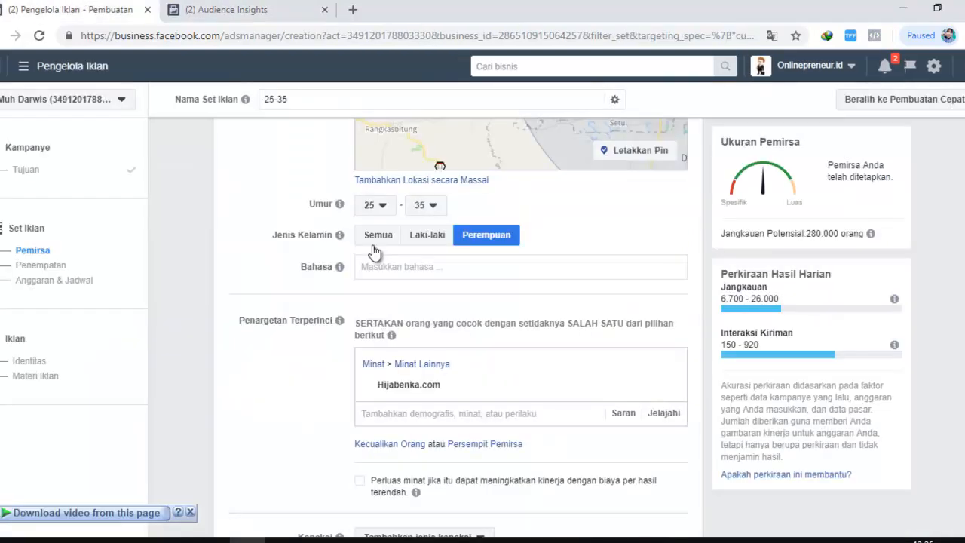
pyautogui.click(484, 236)
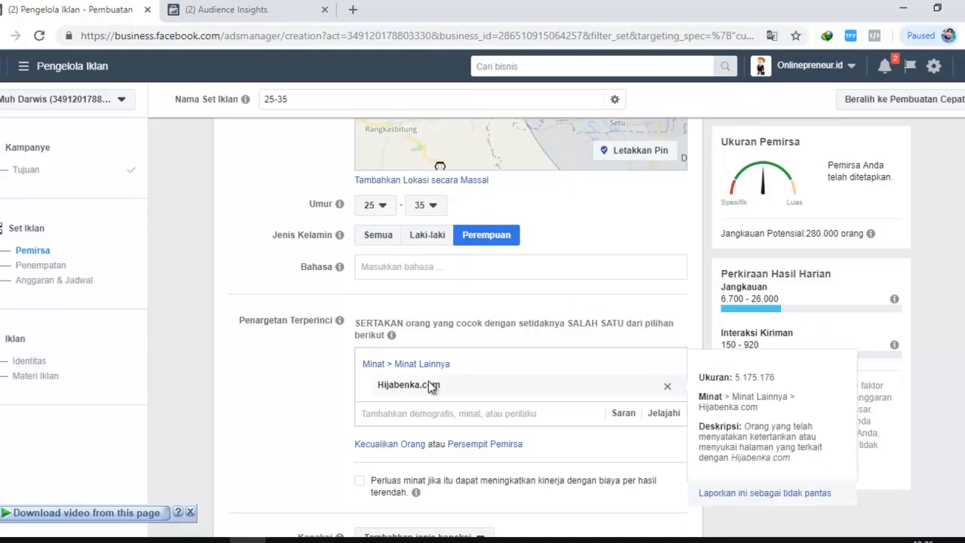
# Replace the Daerah Khusus Ibukota Jakarta location of the ad set's audience with the country Indonesia
pyautogui.scroll(-2, 681, 377)
pyautogui.scroll(6, 681, 377)
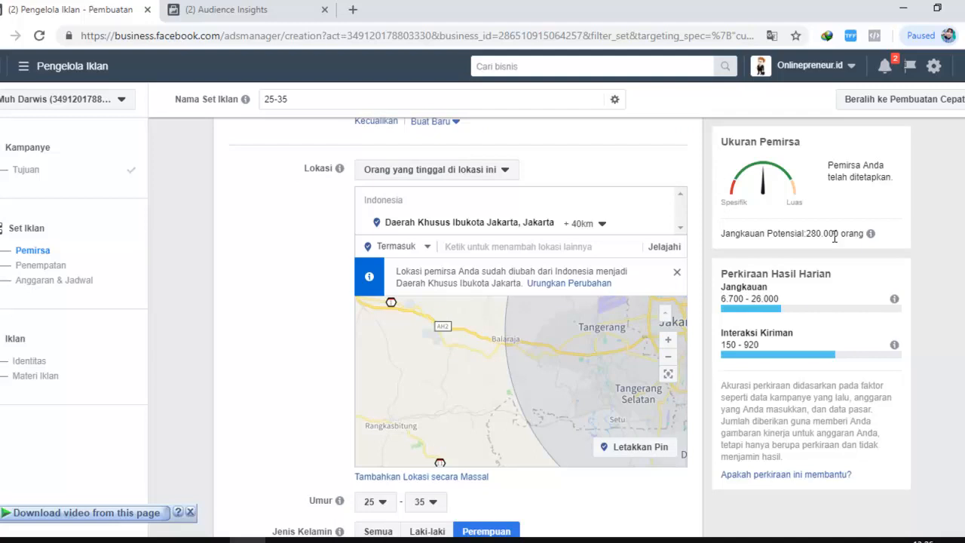
pyautogui.moveTo(661, 228)
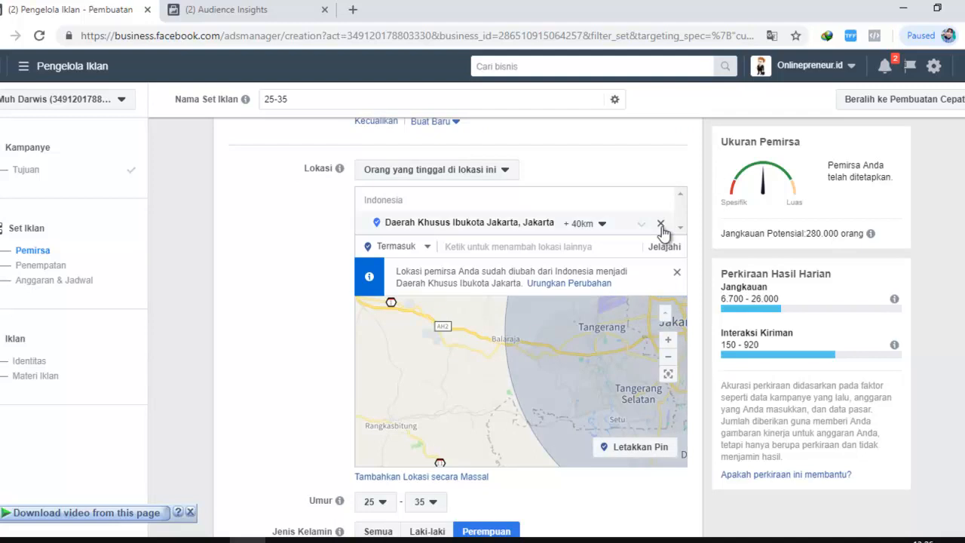
pyautogui.click(661, 224)
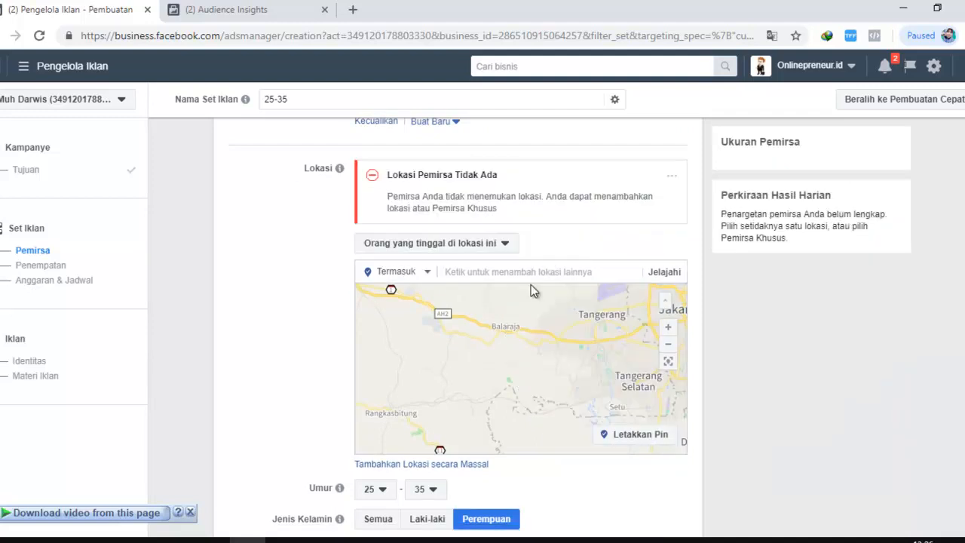
pyautogui.click(528, 273)
pyautogui.write('ind')
pyautogui.write('oens')
pyautogui.press('BackSpace')
pyautogui.press('BackSpace')
pyautogui.press('BackSpace')
pyautogui.write('nesia')
pyautogui.click(488, 297)
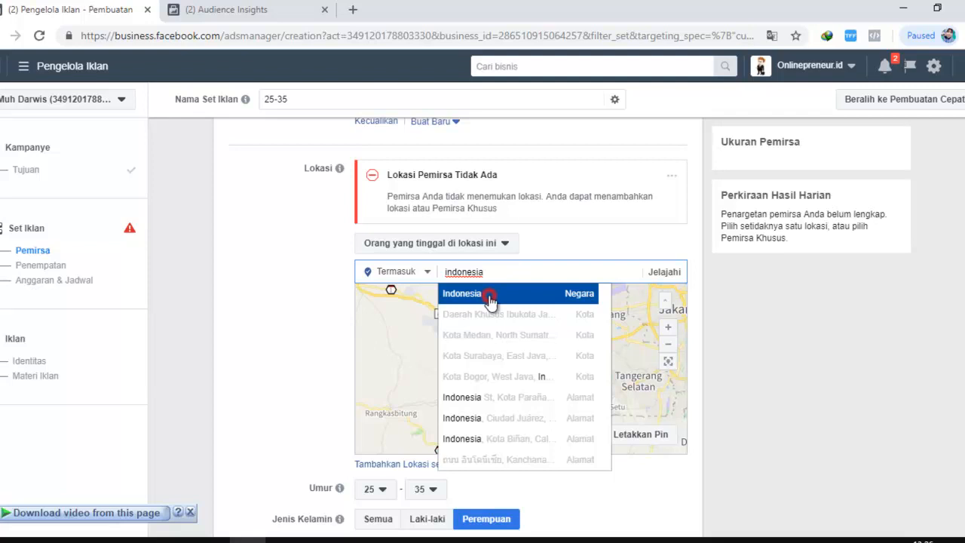
pyautogui.click(301, 251)
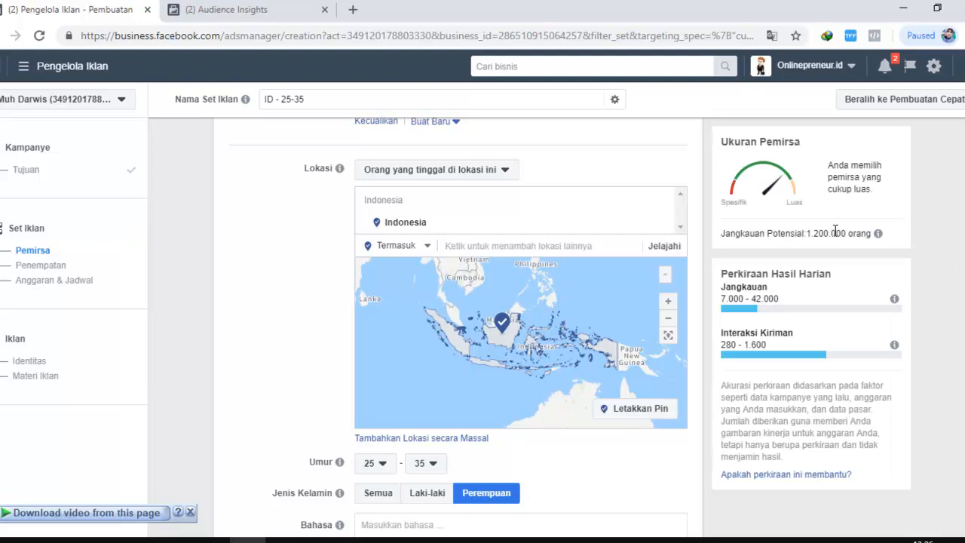
# Review the audience's Indonesia location, age range, gender and Hijabenka.com interest alongside the potential reach estimate
pyautogui.scroll(-4, 242, 270)
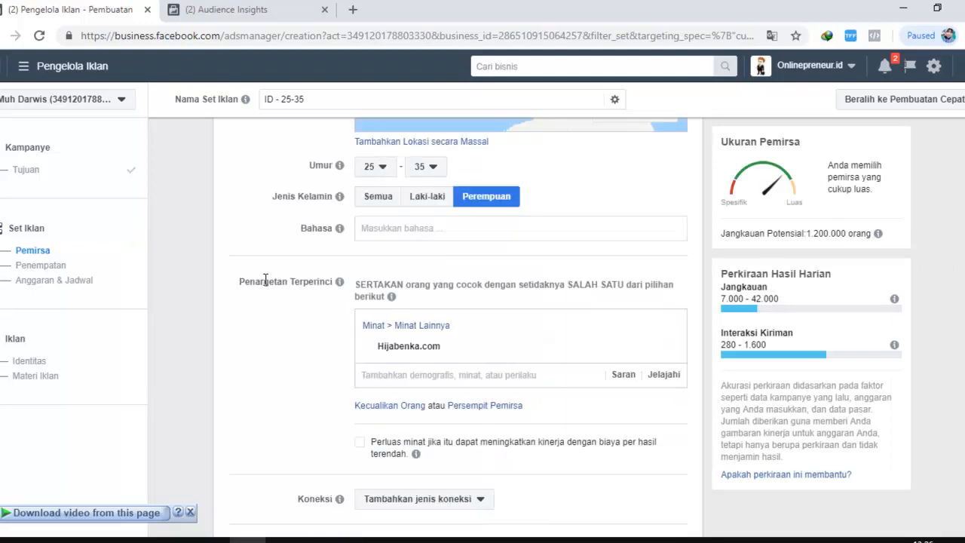
pyautogui.scroll(5, 265, 279)
pyautogui.scroll(-3, 268, 285)
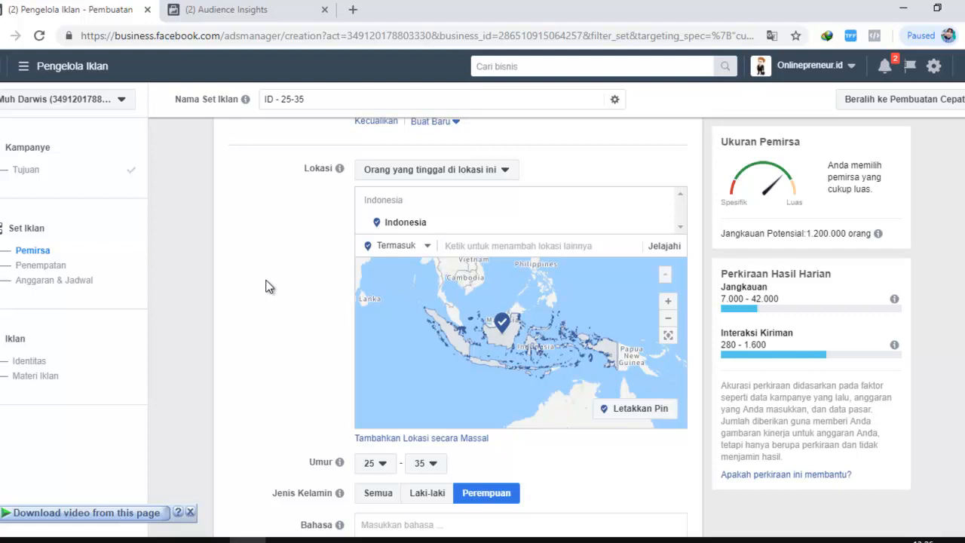
pyautogui.scroll(1, 269, 286)
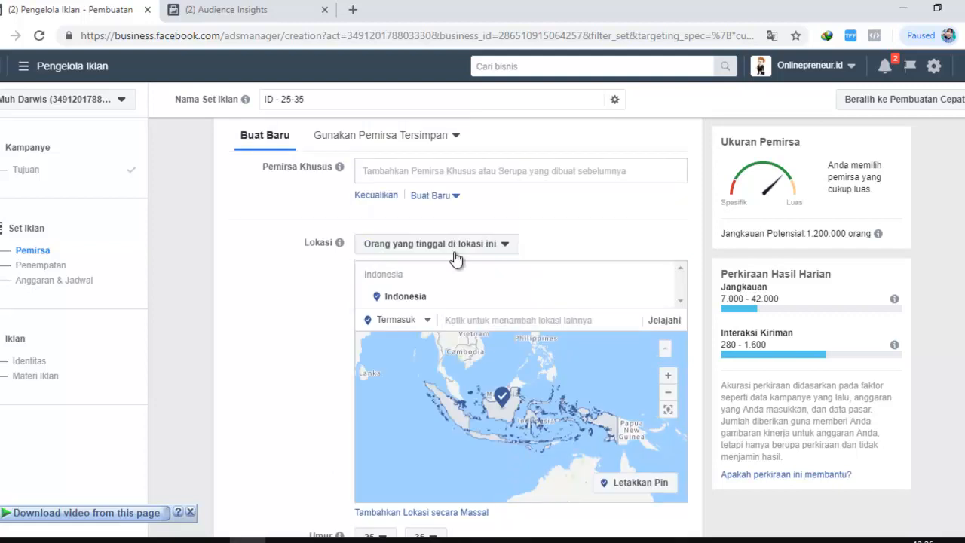
pyautogui.scroll(-2, 299, 284)
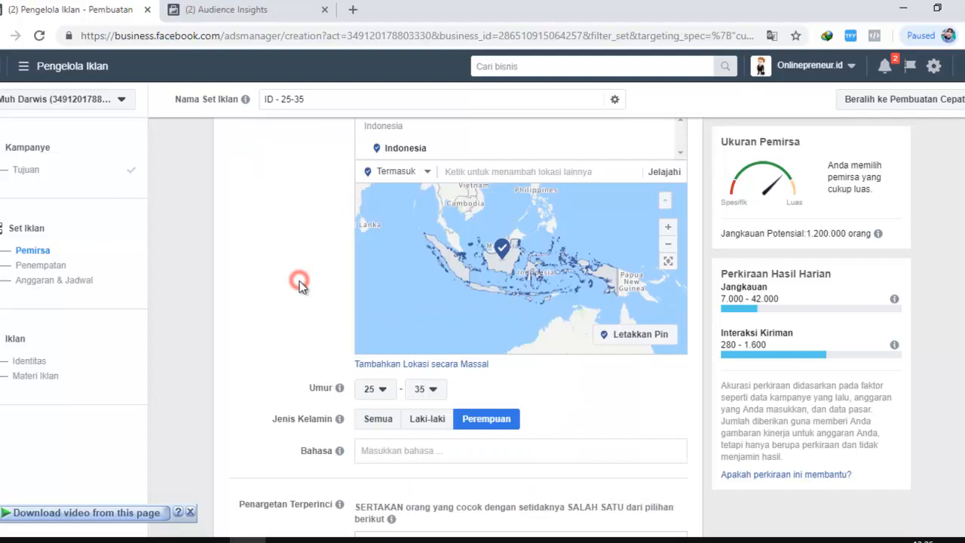
pyautogui.scroll(-2, 299, 283)
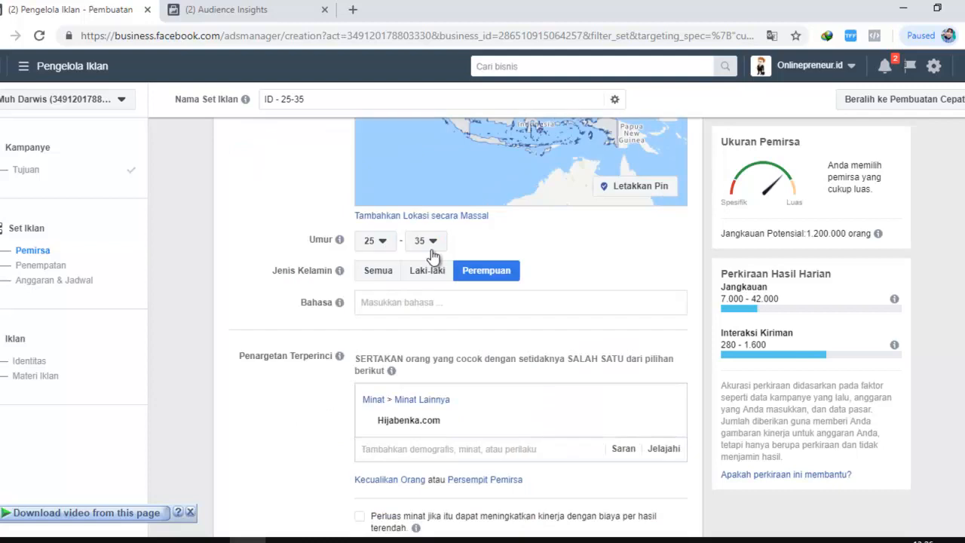
# Narrow the Hijabenka.com audience so that people must also match the relationship status Menikah
pyautogui.click(475, 273)
pyautogui.scroll(-3, 443, 283)
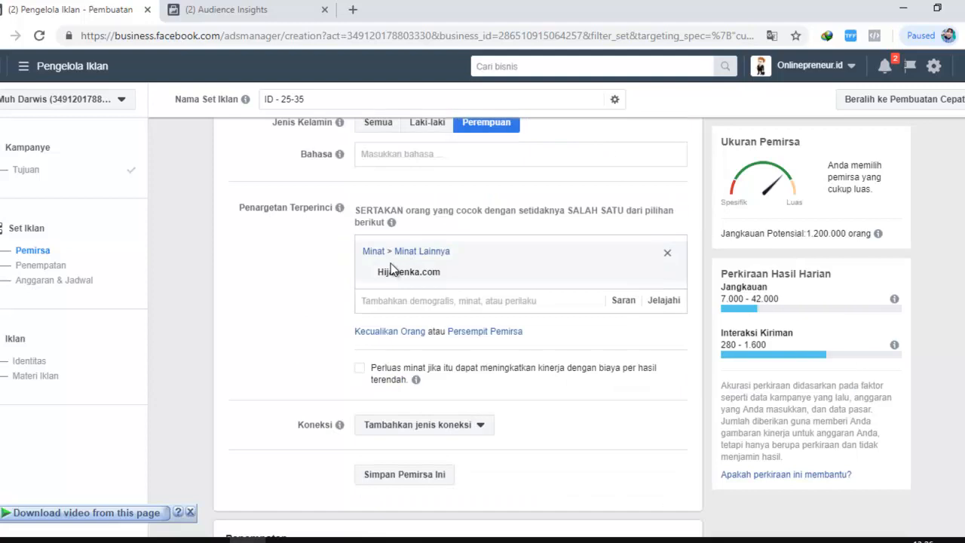
pyautogui.moveTo(460, 276)
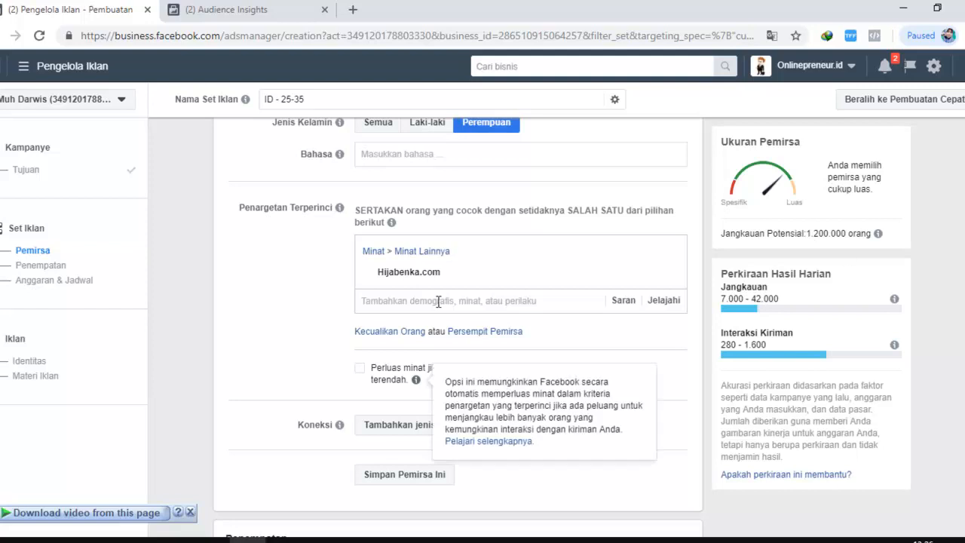
pyautogui.scroll(1, 438, 301)
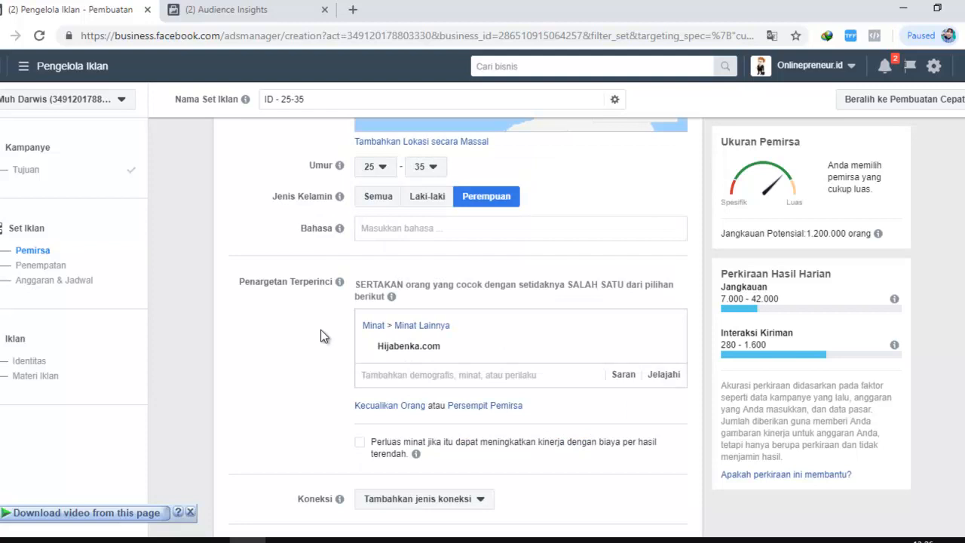
pyautogui.scroll(-1, 321, 331)
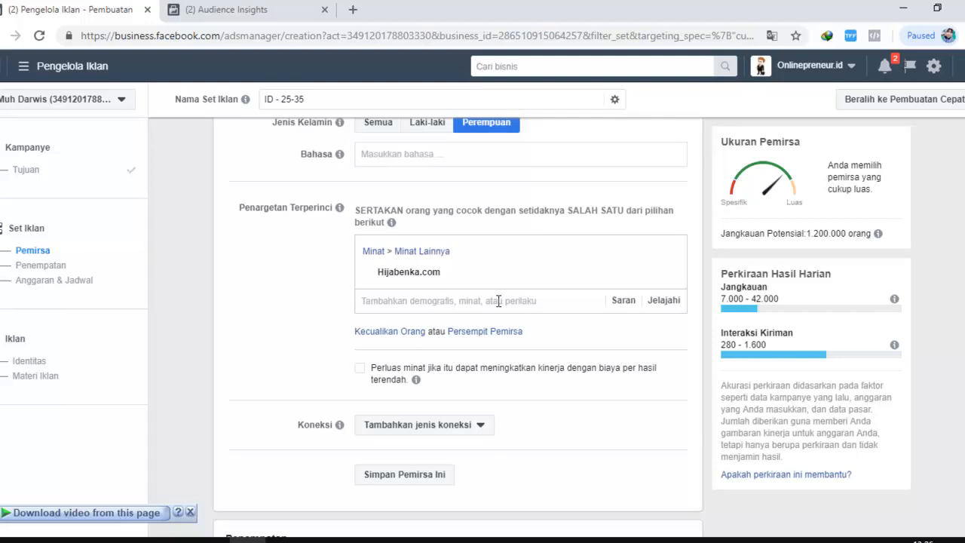
pyautogui.scroll(-1, 499, 301)
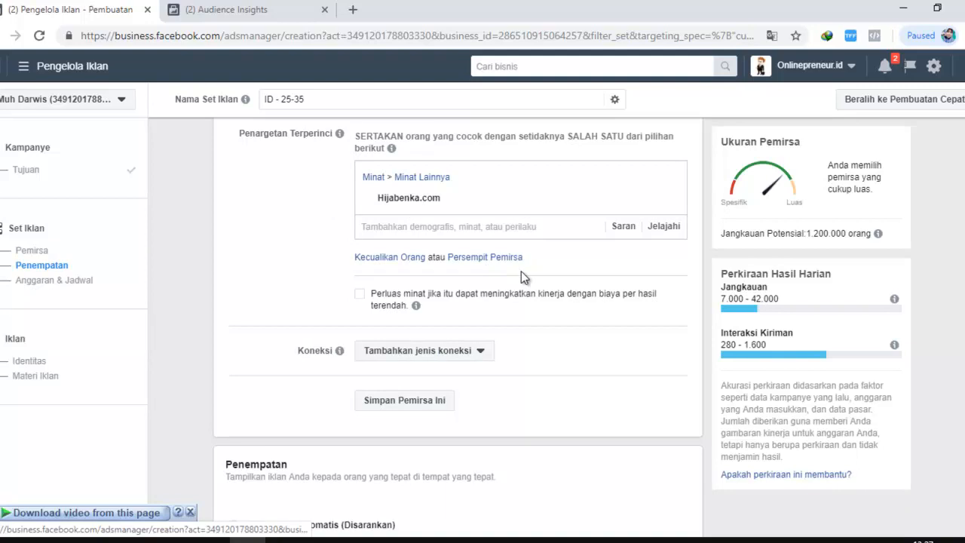
pyautogui.click(496, 259)
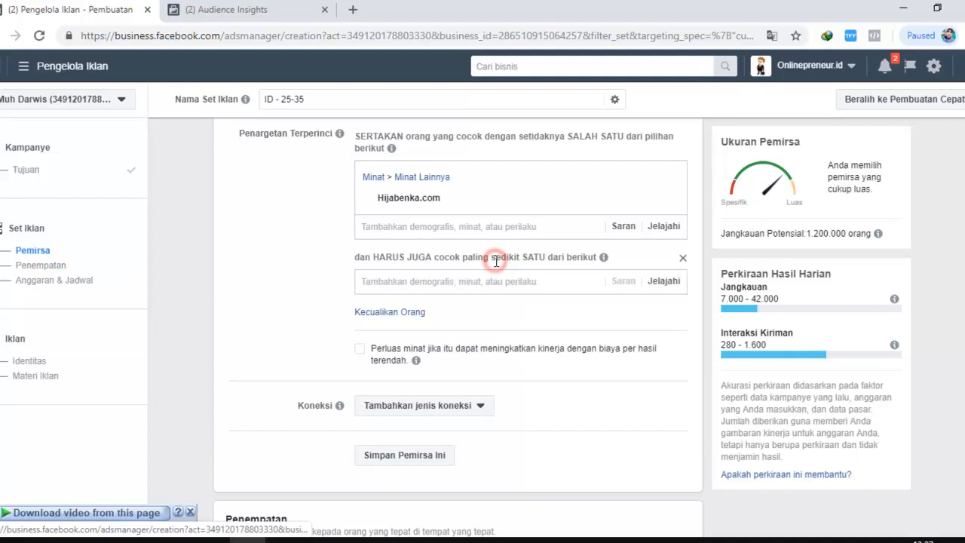
pyautogui.click(483, 280)
pyautogui.write('m')
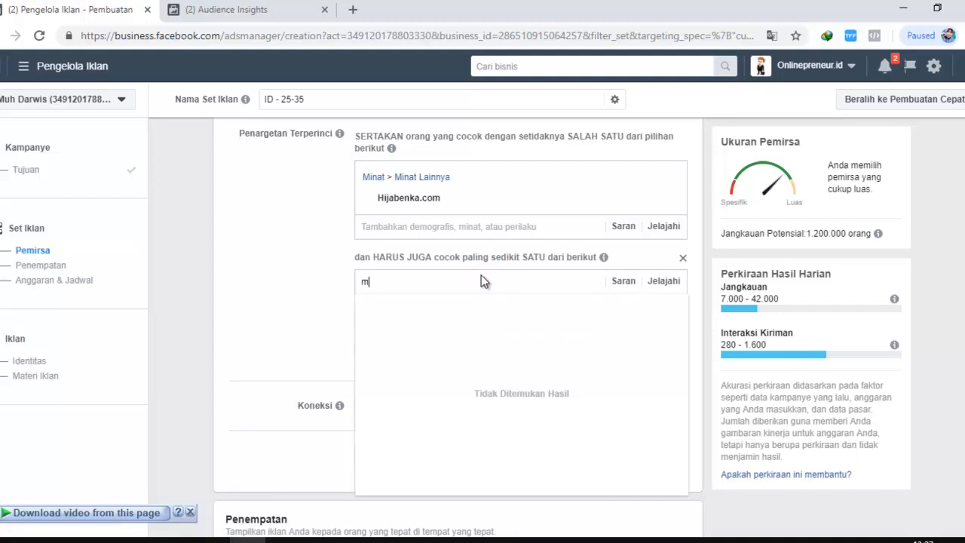
pyautogui.write('enikah')
pyautogui.click(383, 314)
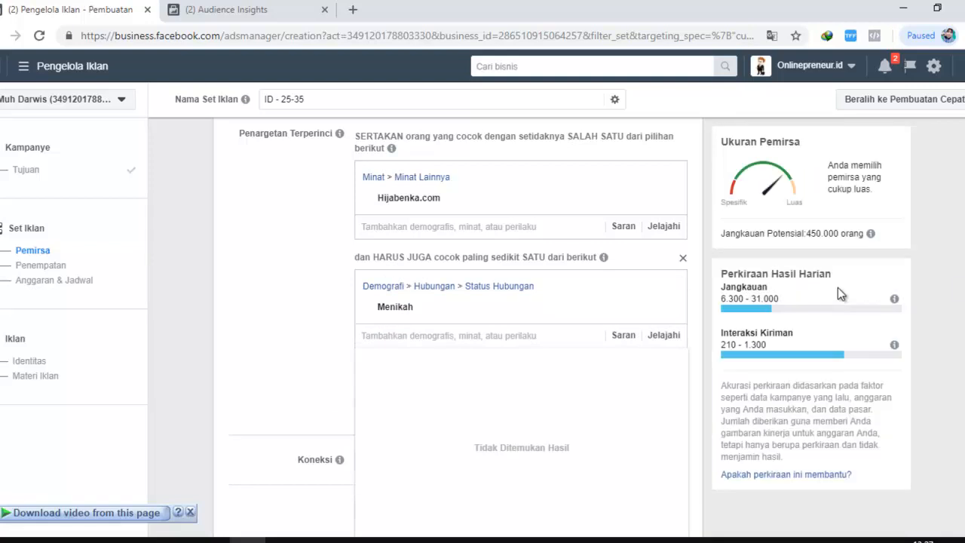
pyautogui.click(955, 286)
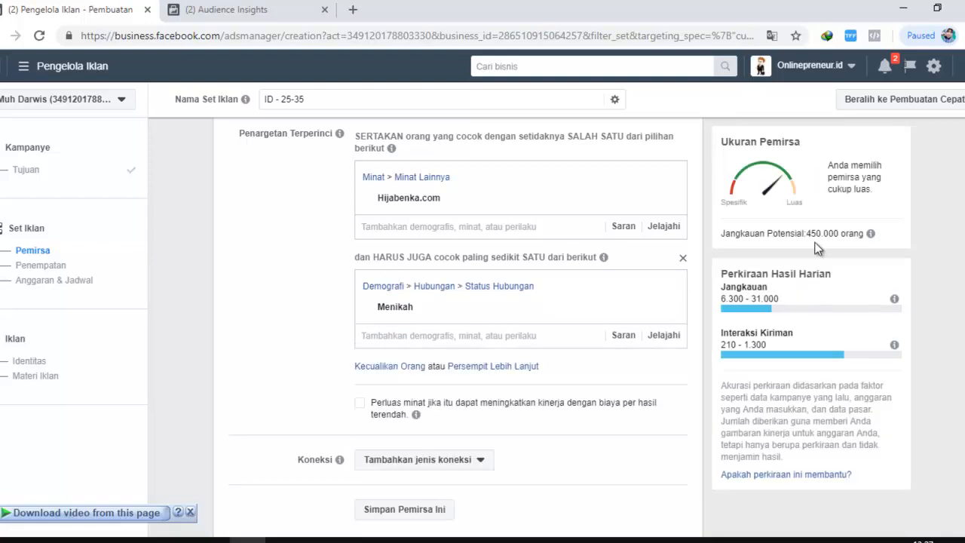
# Examine the details of the Hijabenka.com interest and the Menikah condition alongside the potential reach estimate
pyautogui.moveTo(374, 200)
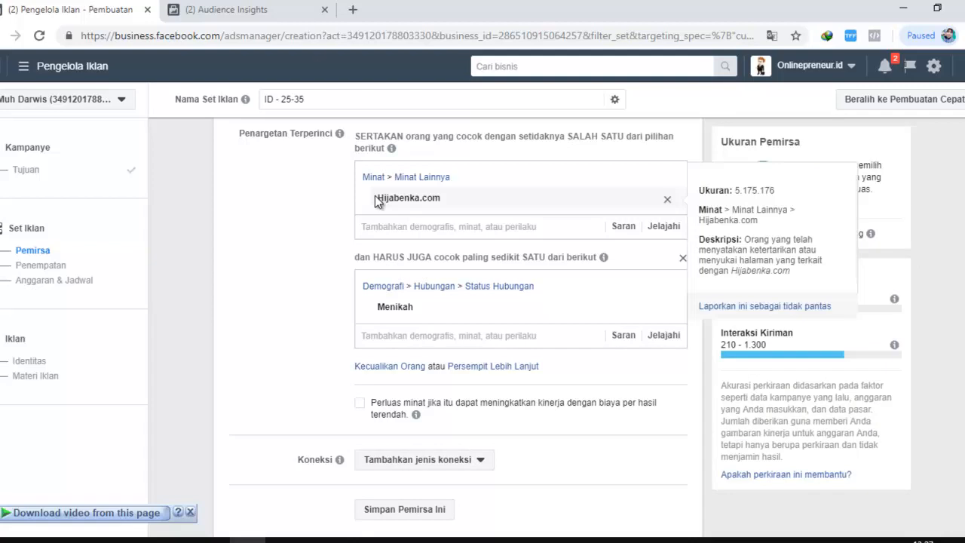
pyautogui.click(298, 282)
pyautogui.scroll(1, 468, 270)
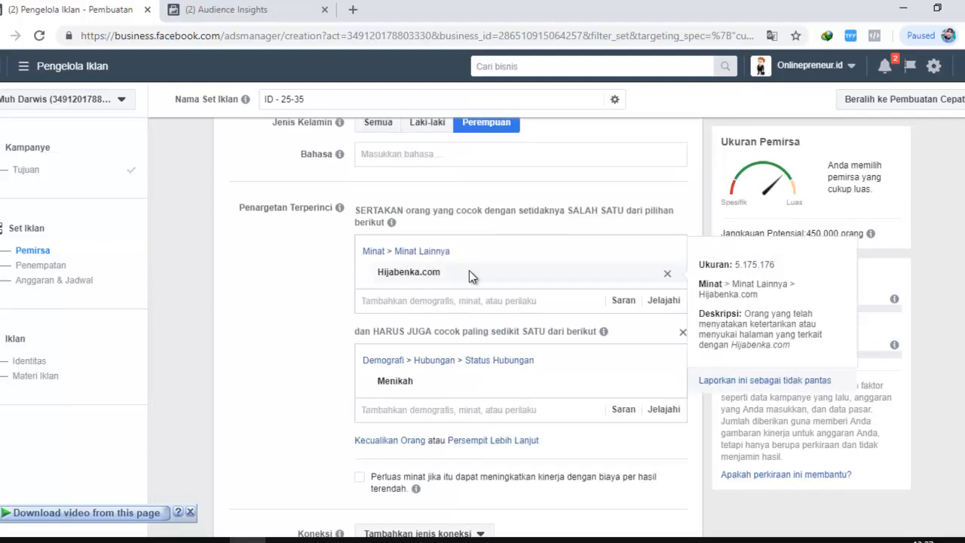
pyautogui.scroll(-1, 498, 273)
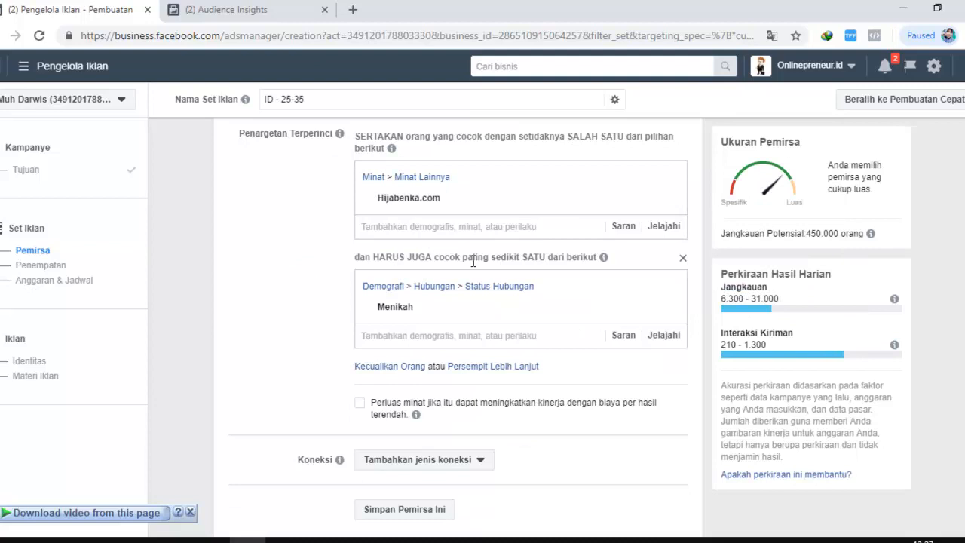
pyautogui.scroll(1, 473, 260)
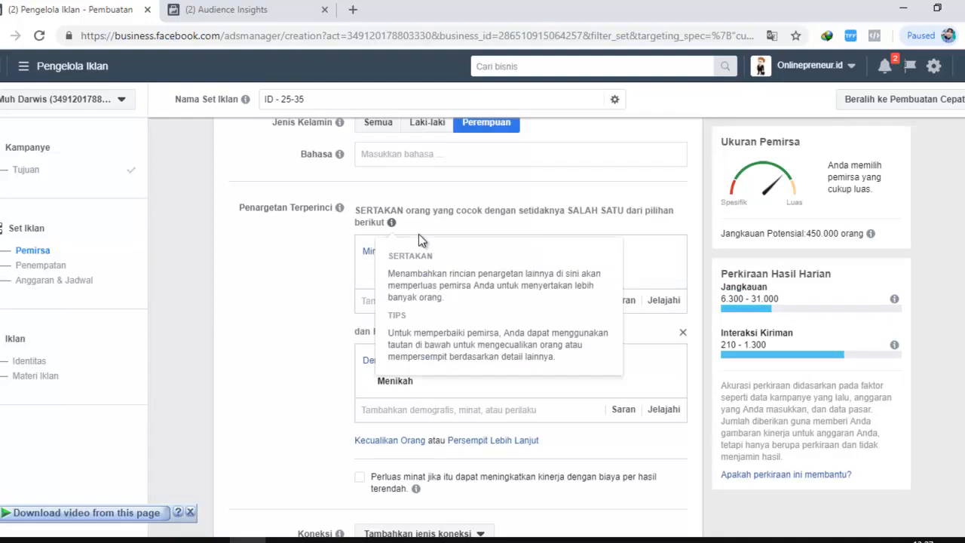
pyautogui.moveTo(435, 267)
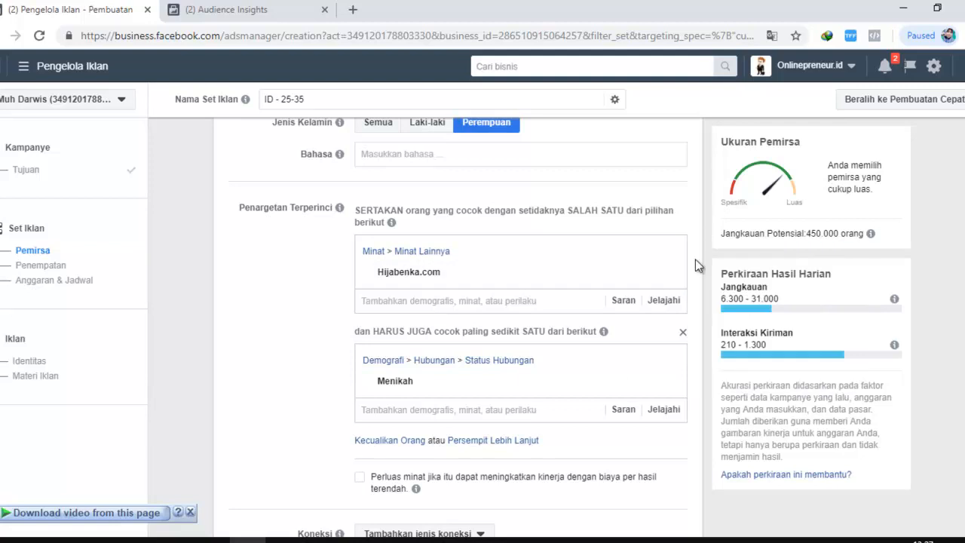
pyautogui.moveTo(405, 390)
pyautogui.moveTo(863, 239)
pyautogui.scroll(-1, 404, 304)
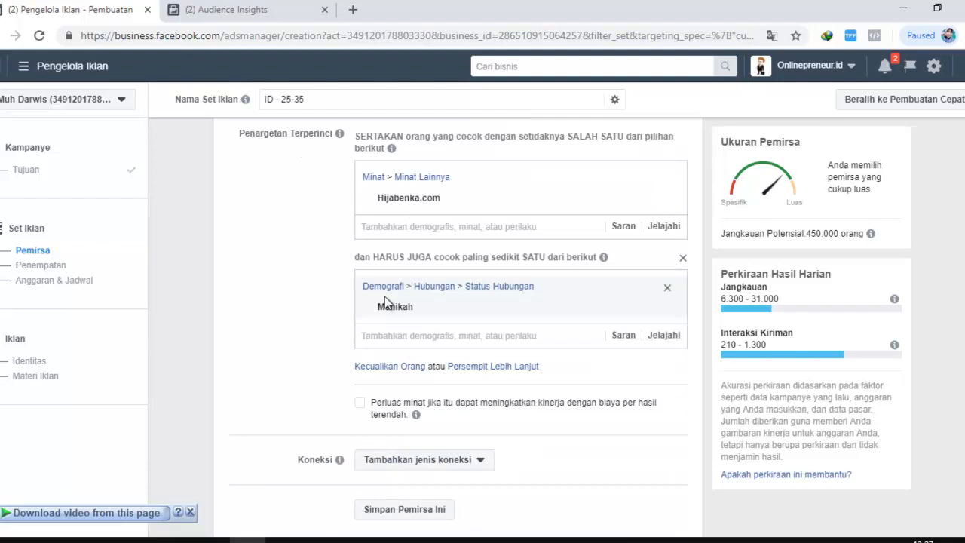
pyautogui.moveTo(399, 304)
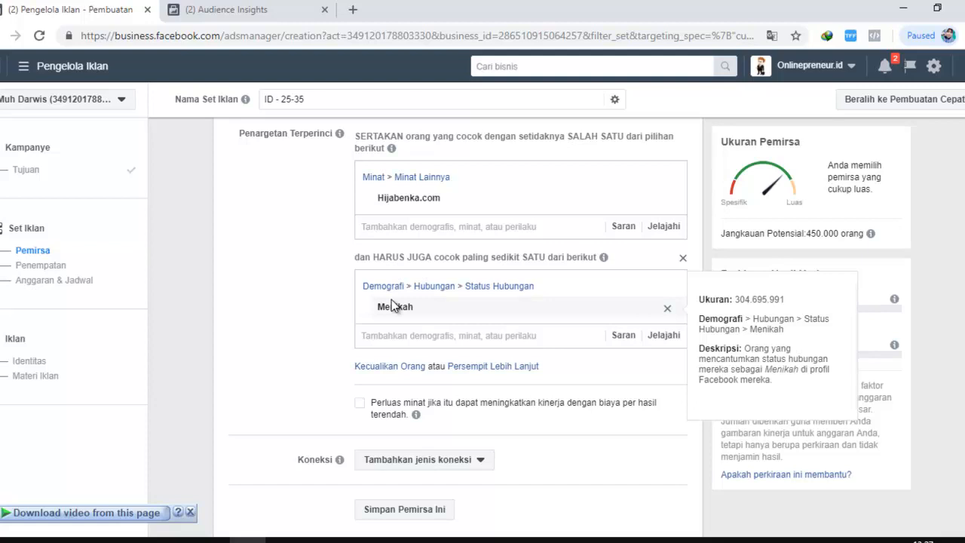
# Review the ad set's location, age range and gender together with its detailed targeting conditions
pyautogui.scroll(2, 247, 307)
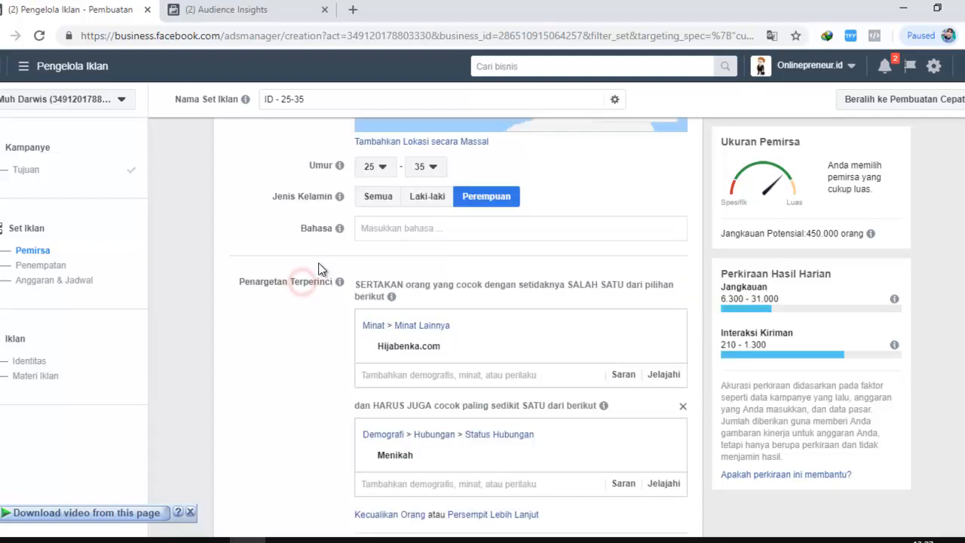
pyautogui.scroll(1, 318, 269)
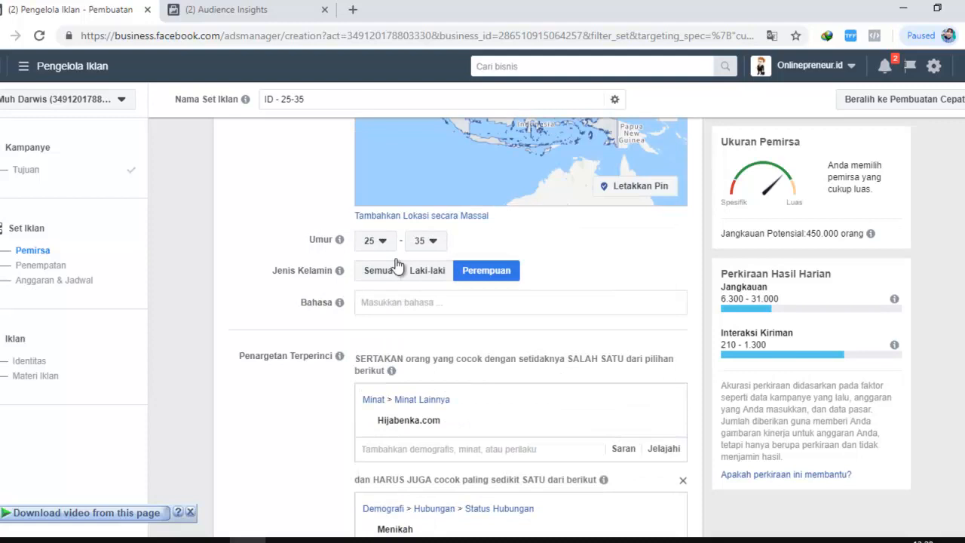
pyautogui.scroll(2, 662, 341)
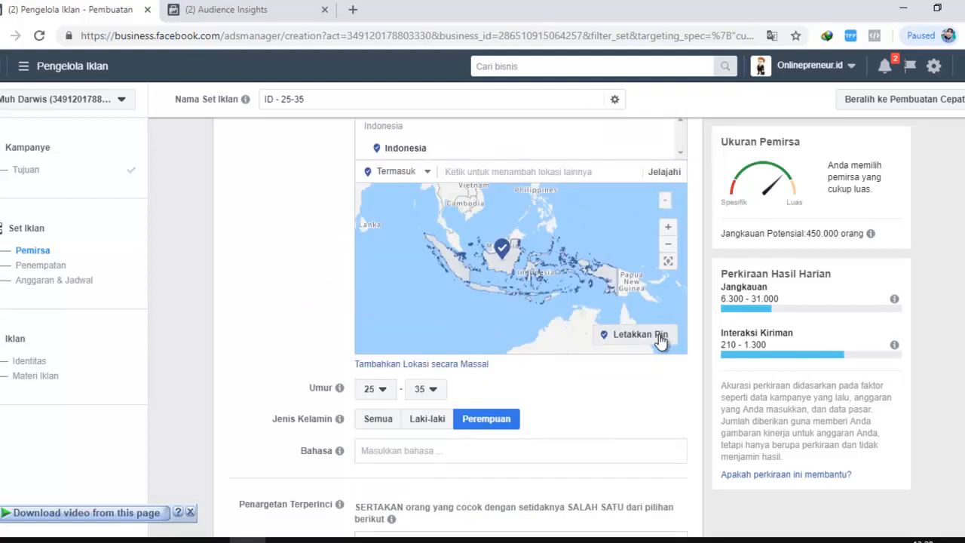
pyautogui.scroll(-7, 166, 250)
pyautogui.moveTo(407, 246)
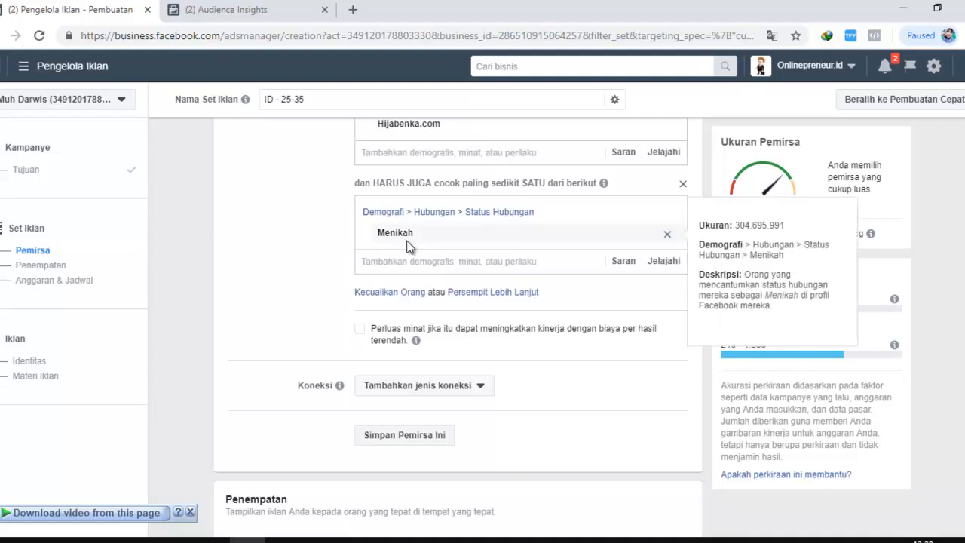
pyautogui.scroll(2, 407, 246)
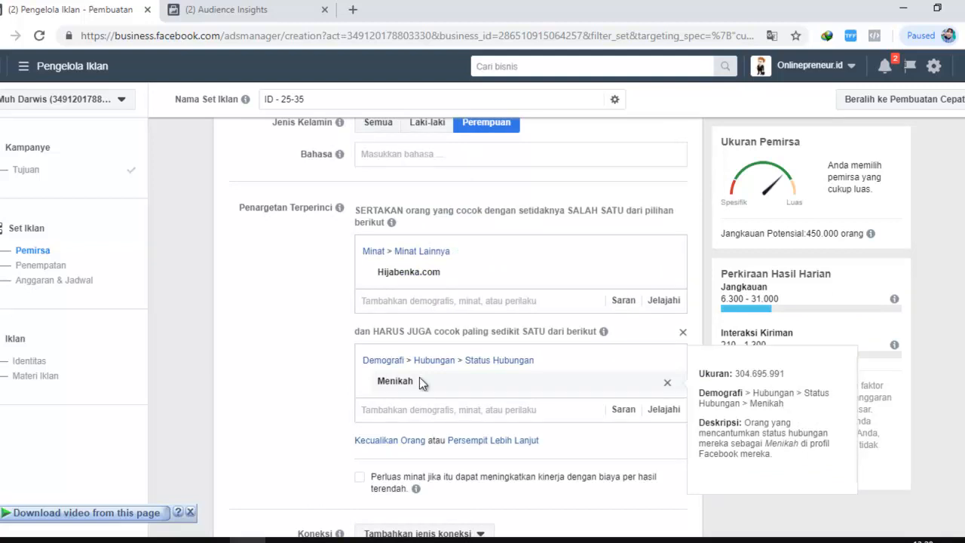
pyautogui.scroll(-2, 285, 348)
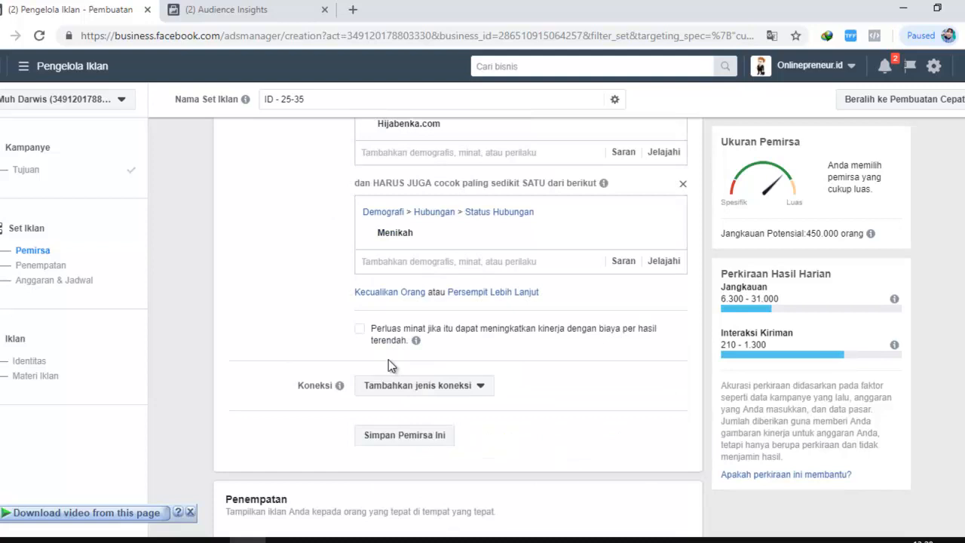
pyautogui.scroll(4, 480, 354)
pyautogui.scroll(3, 243, 293)
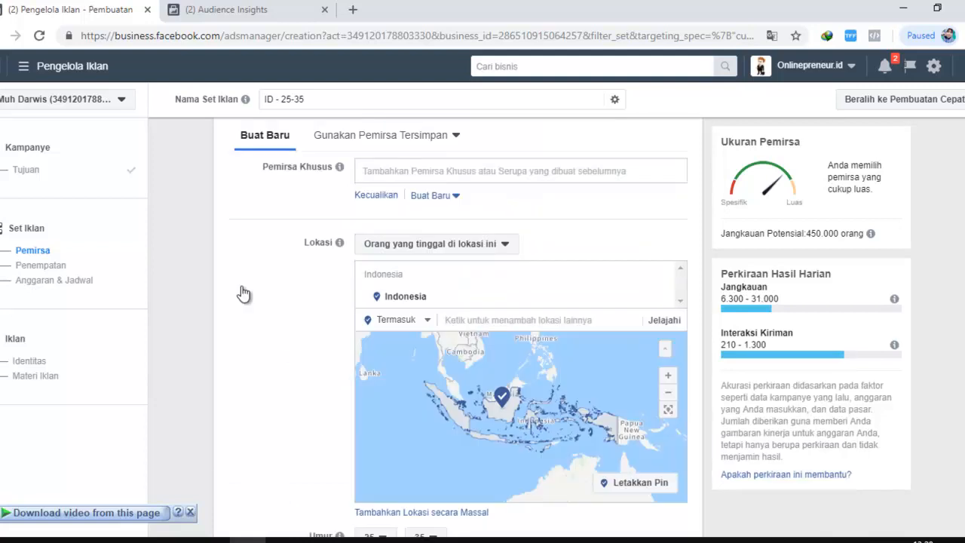
pyautogui.scroll(-6, 274, 327)
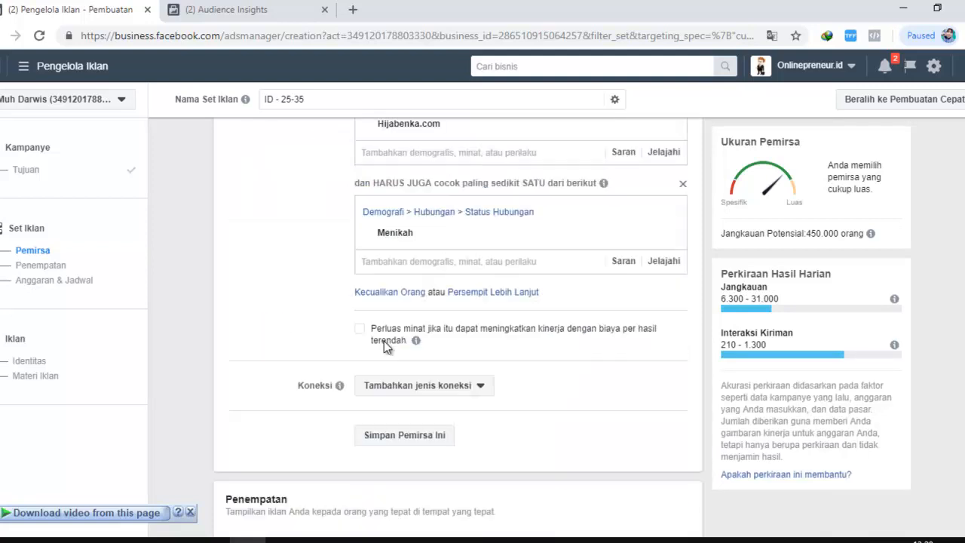
# Narrow the audience further with the mobile device behaviour Akses Facebook (jenis jaringan): 4G, found under Perilaku > Pengguna Perangkat Seluler > Koneksi Jaringan
pyautogui.scroll(1, 422, 341)
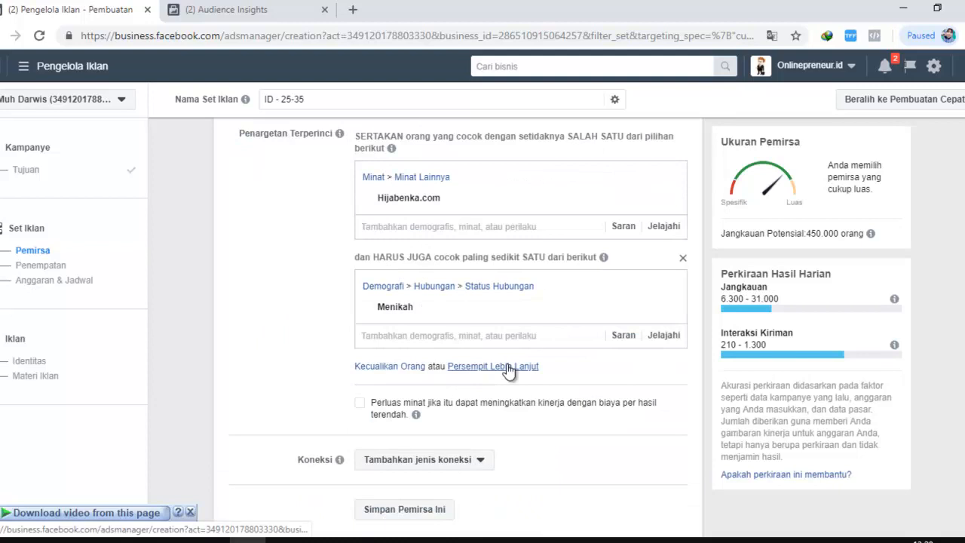
pyautogui.click(509, 368)
pyautogui.scroll(-1, 509, 364)
pyautogui.click(665, 318)
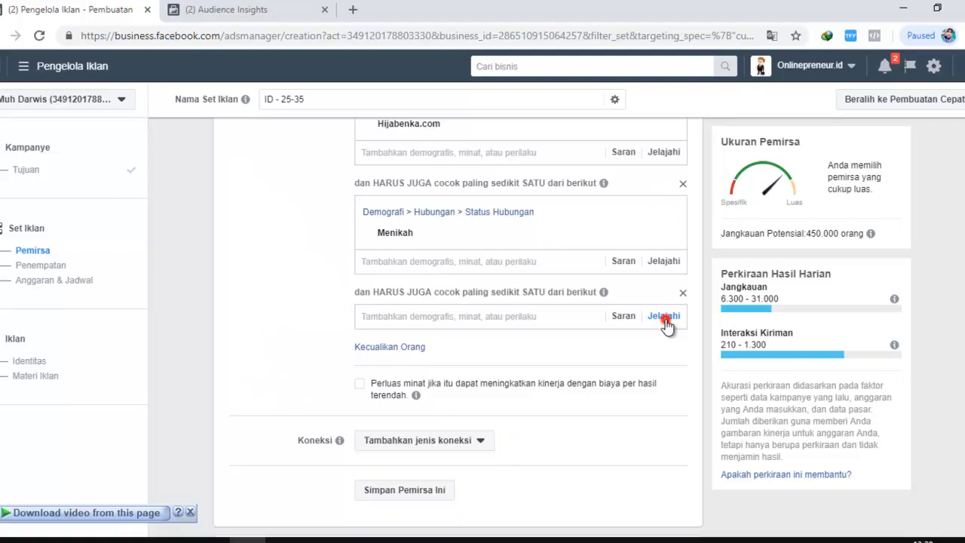
pyautogui.click(362, 341)
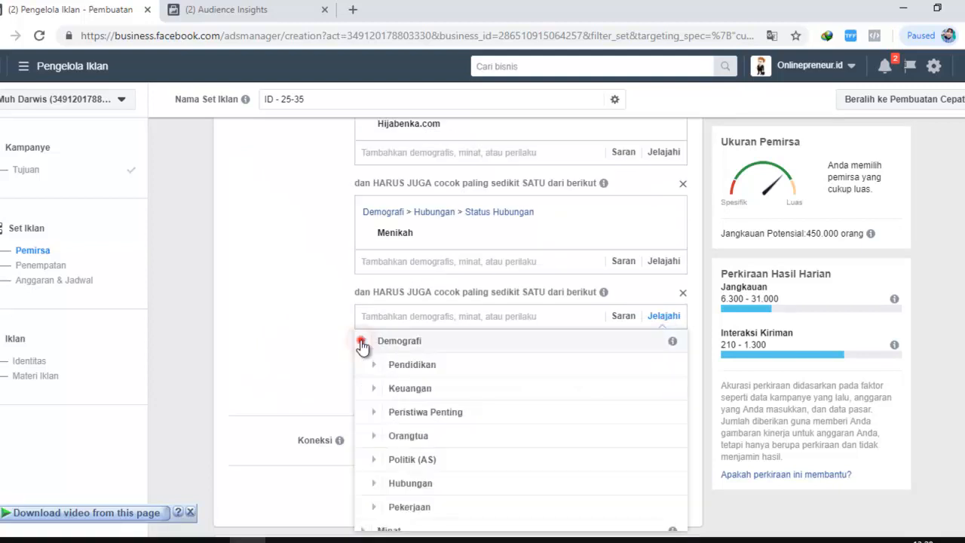
pyautogui.click(362, 341)
pyautogui.click(361, 387)
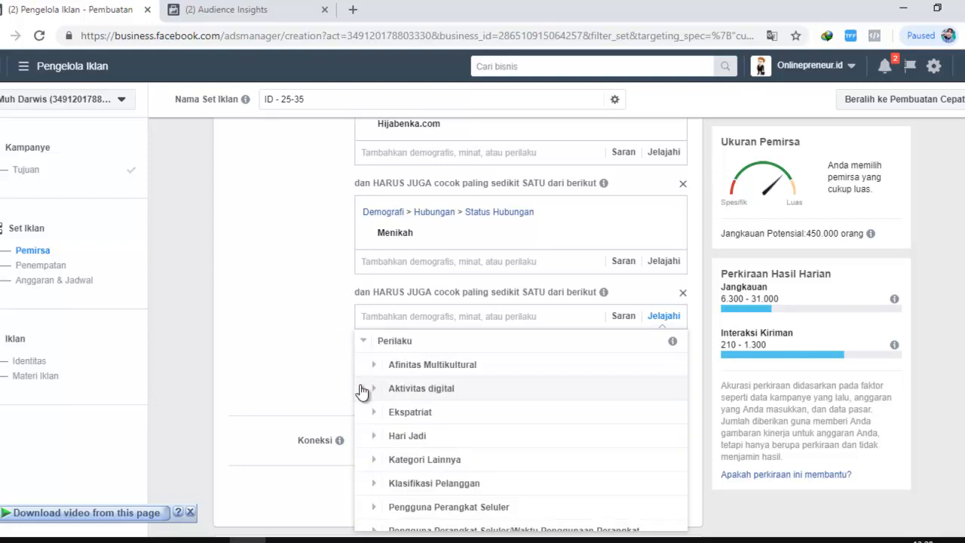
pyautogui.scroll(-1, 362, 391)
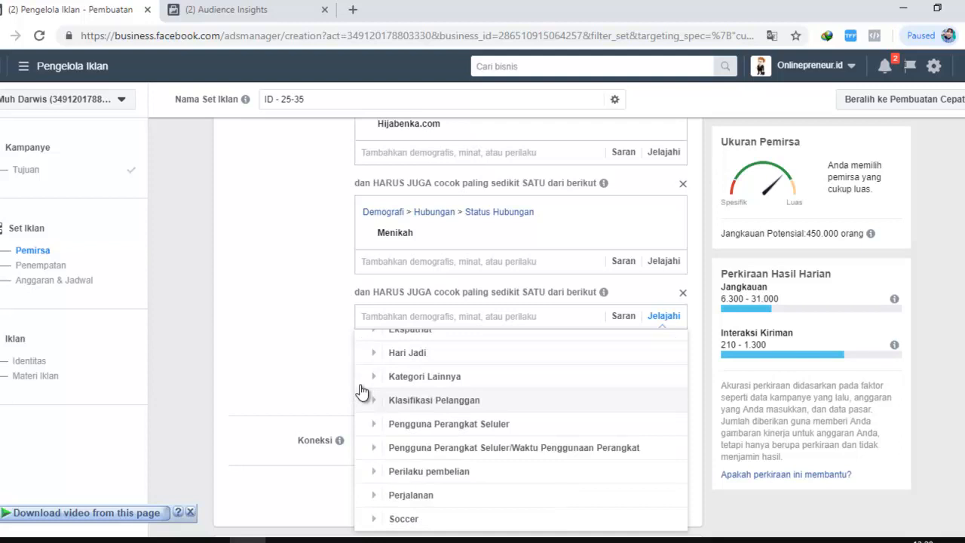
pyautogui.click(374, 423)
pyautogui.scroll(-2, 374, 424)
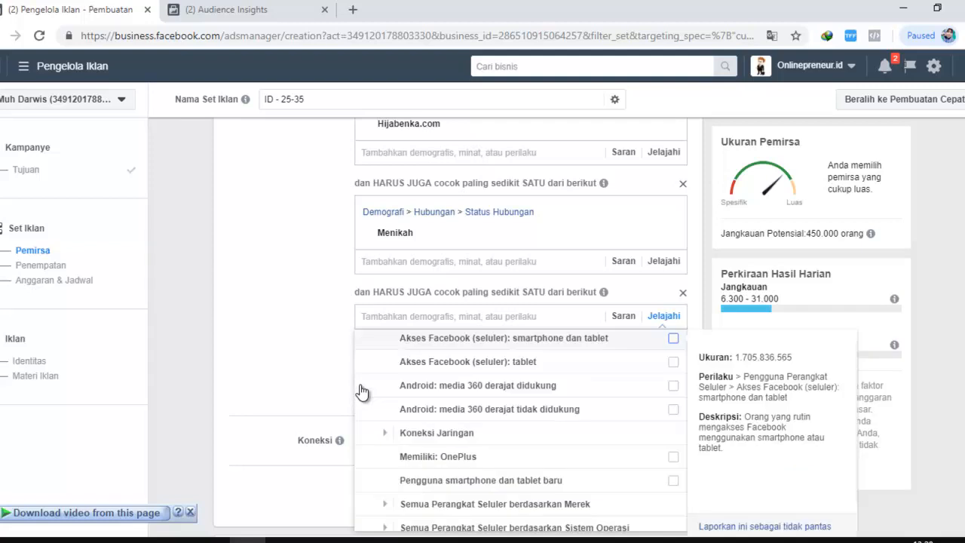
pyautogui.scroll(-1, 362, 392)
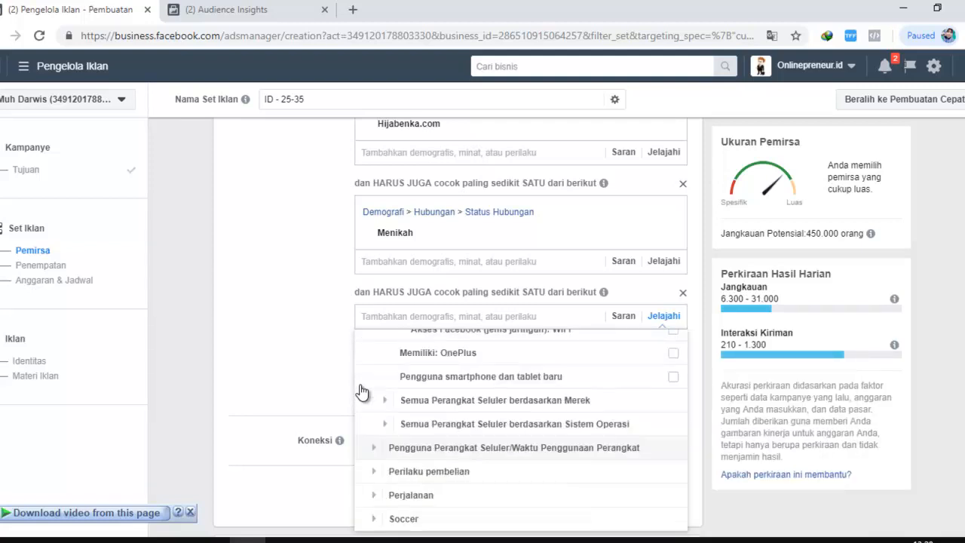
pyautogui.scroll(1, 362, 392)
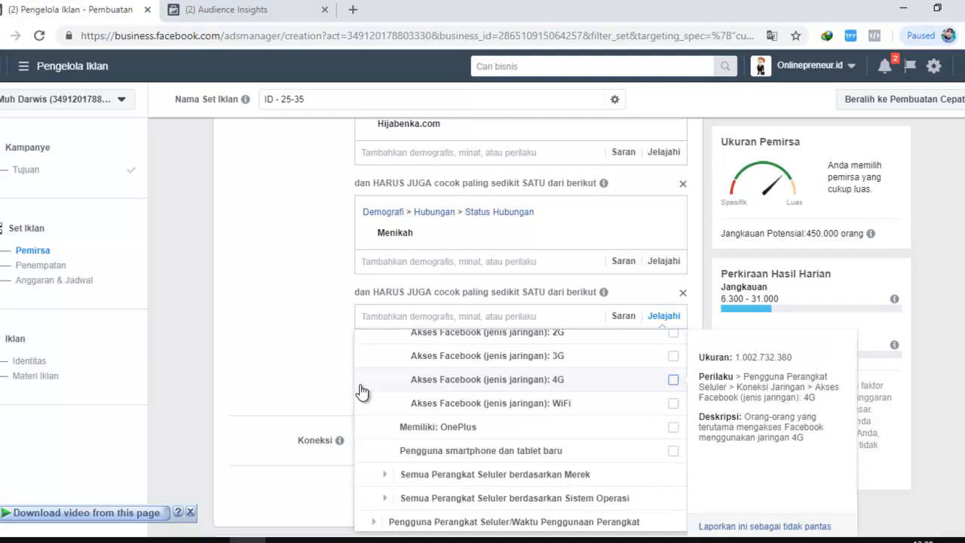
pyautogui.click(359, 390)
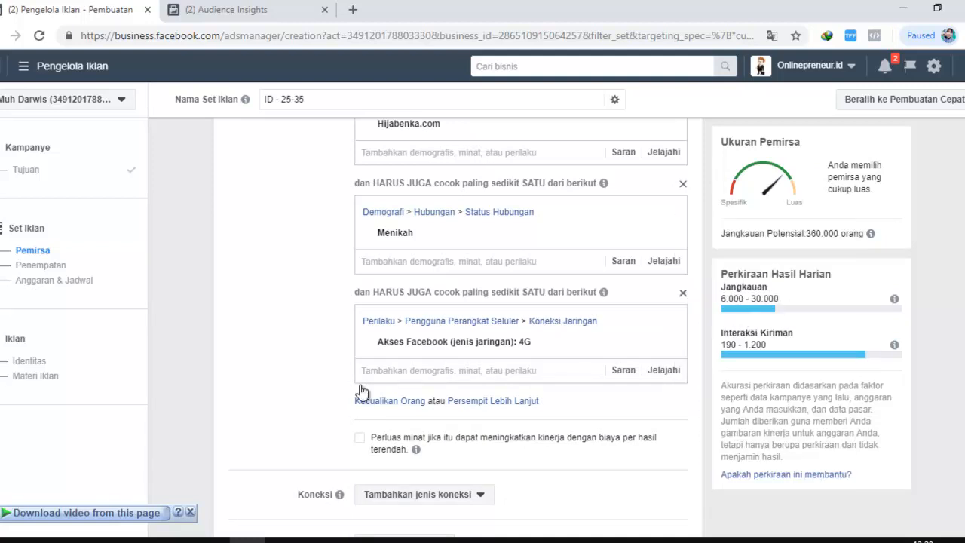
# Remove the narrowing condition for 4G network access and check the remaining detailed targeting
pyautogui.click(682, 292)
pyautogui.scroll(3, 361, 385)
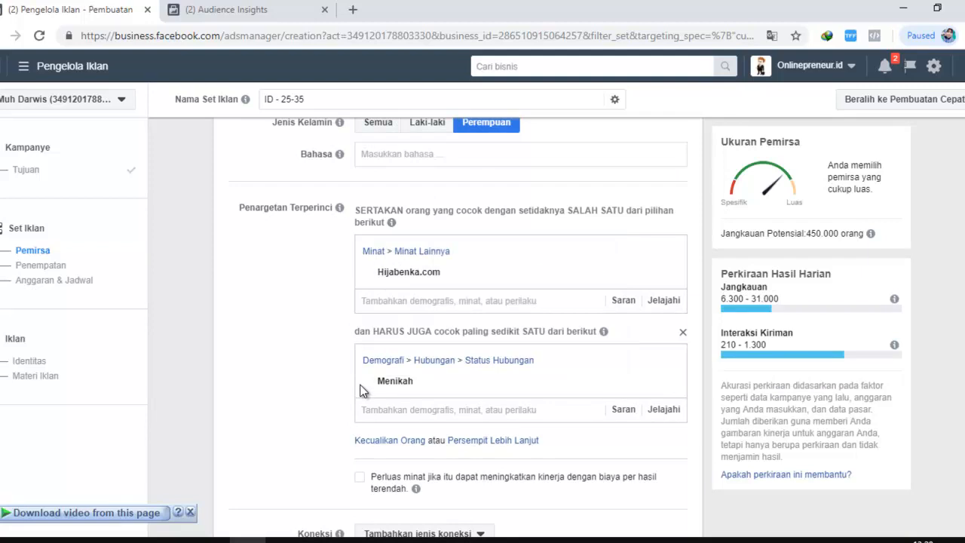
pyautogui.scroll(-1, 361, 389)
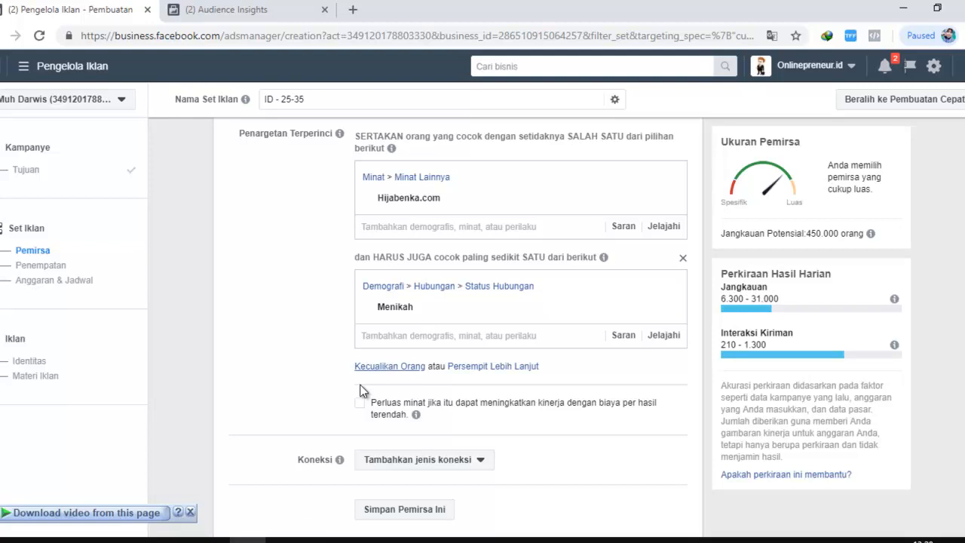
# Exclude people with the behaviour Akses Facebook (jenis jaringan): 2G, found under Perilaku > Pengguna Perangkat Seluler > Koneksi Jaringan
pyautogui.scroll(-1, 361, 389)
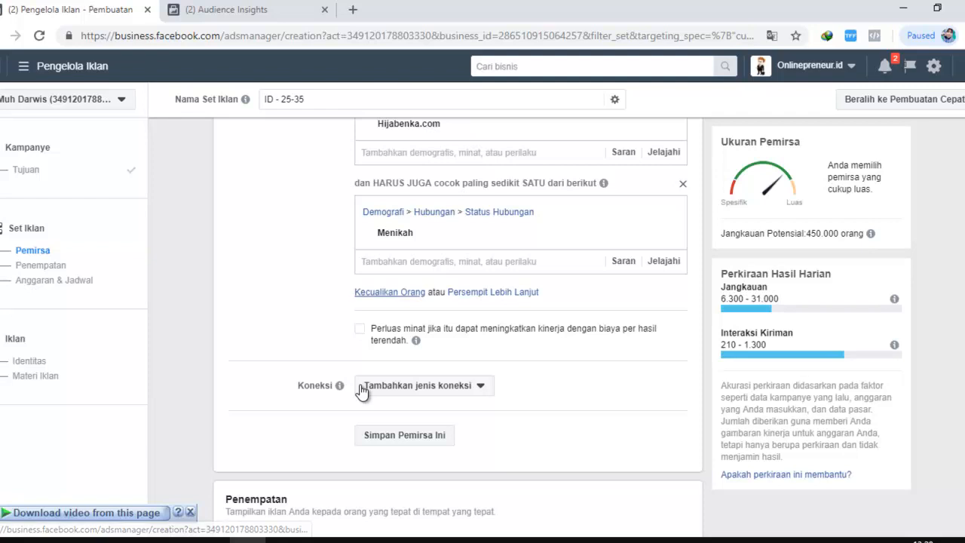
pyautogui.click(390, 291)
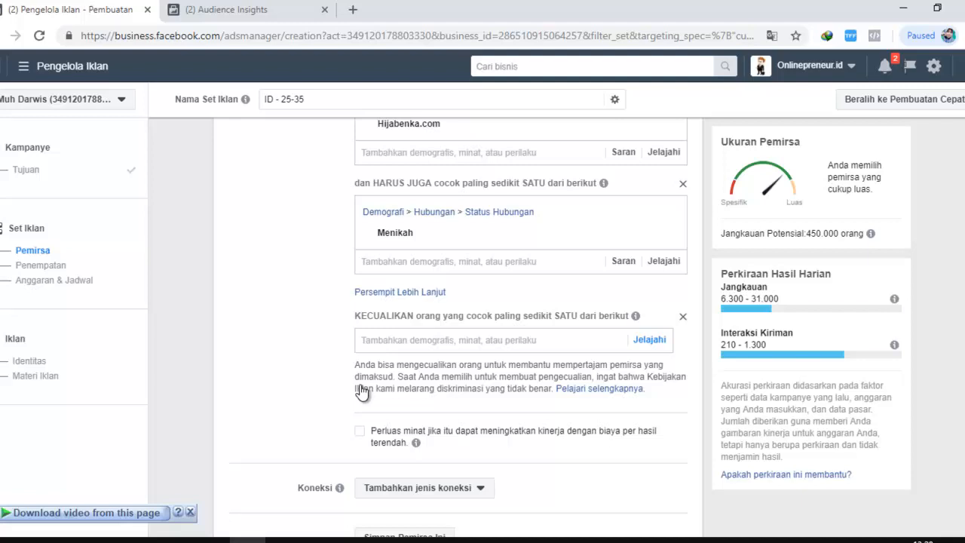
pyautogui.click(363, 412)
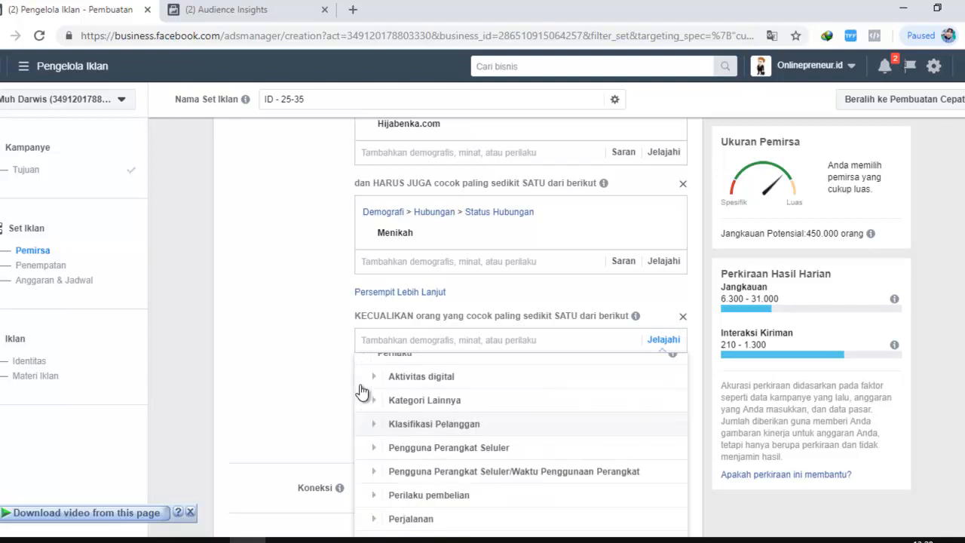
pyautogui.click(374, 448)
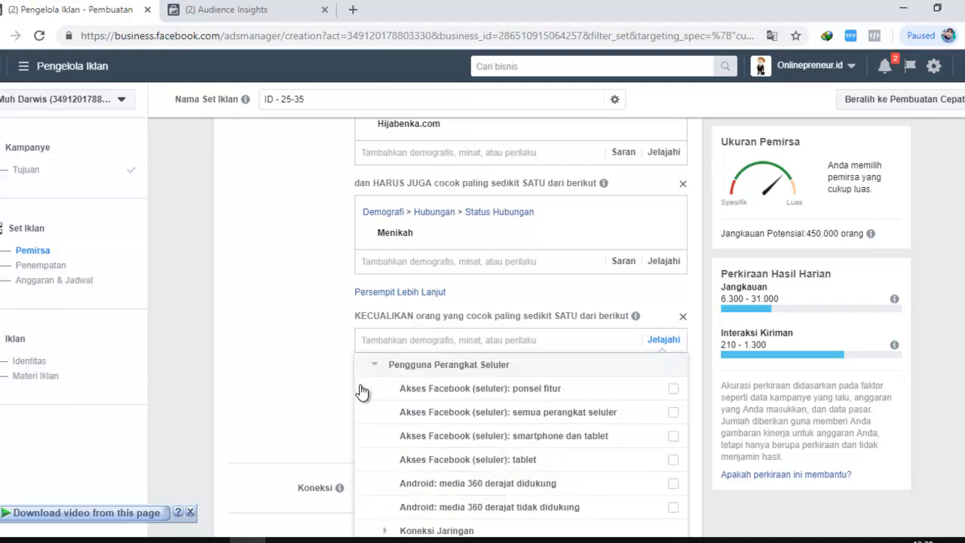
pyautogui.scroll(-2, 363, 392)
pyautogui.click(361, 391)
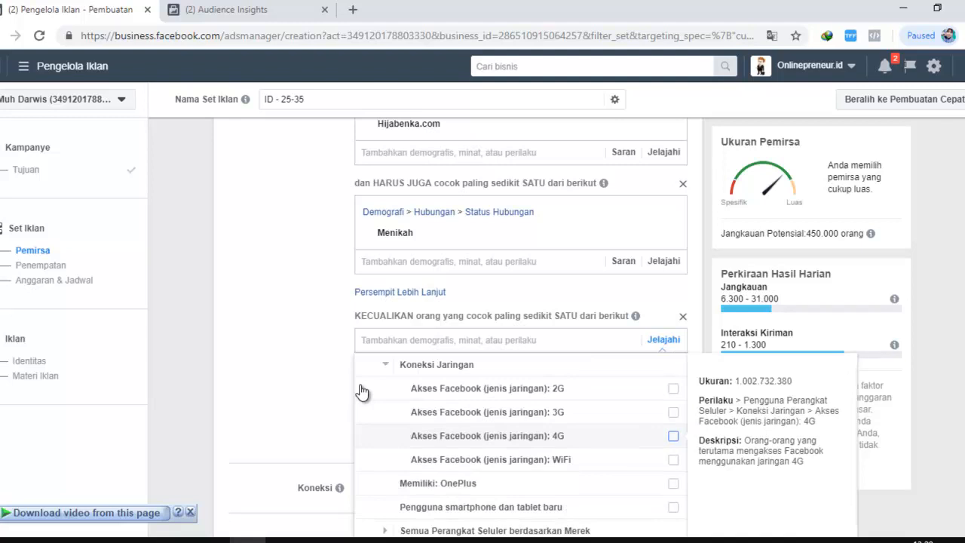
pyautogui.click(362, 391)
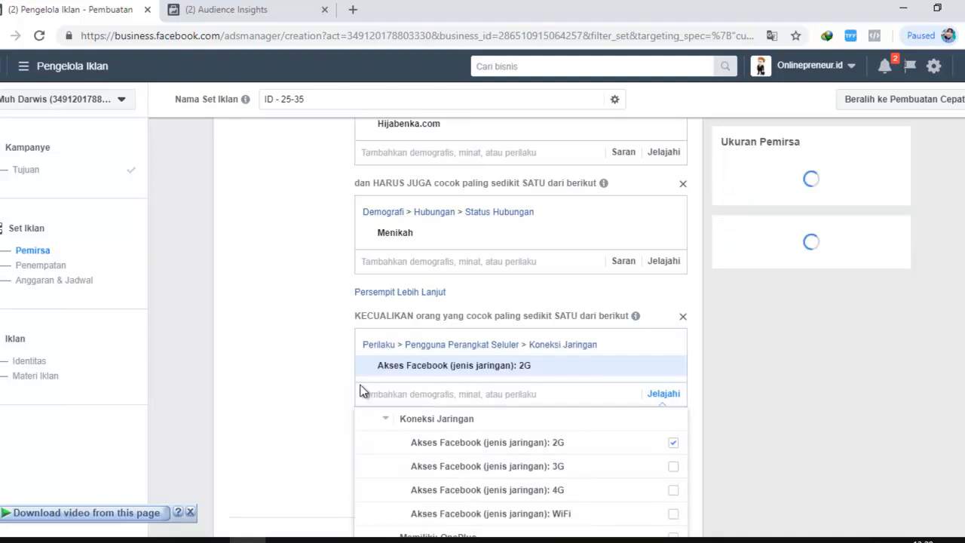
pyautogui.click(360, 391)
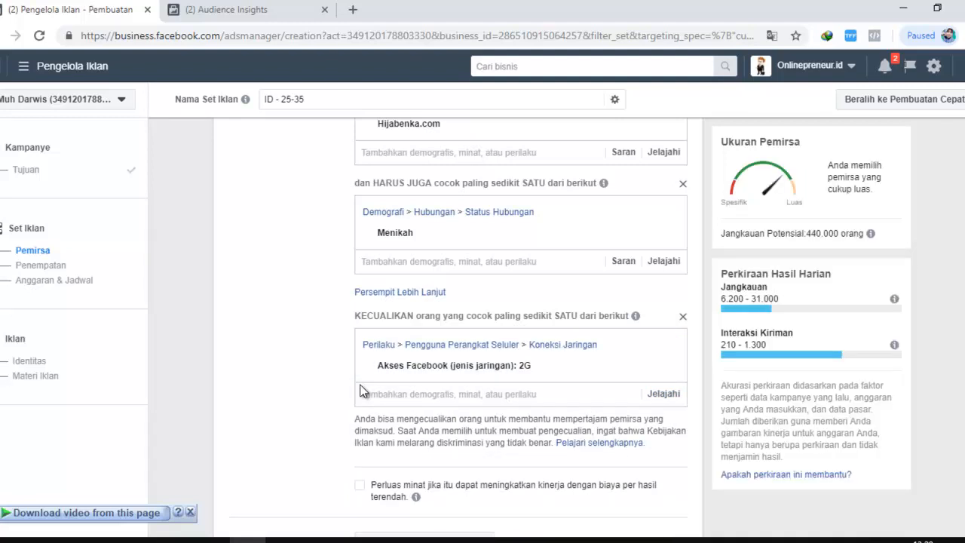
# Review the ad set's age range, gender, included interest, narrowing condition and 2G exclusion alongside the potential reach estimate
pyautogui.scroll(2, 361, 390)
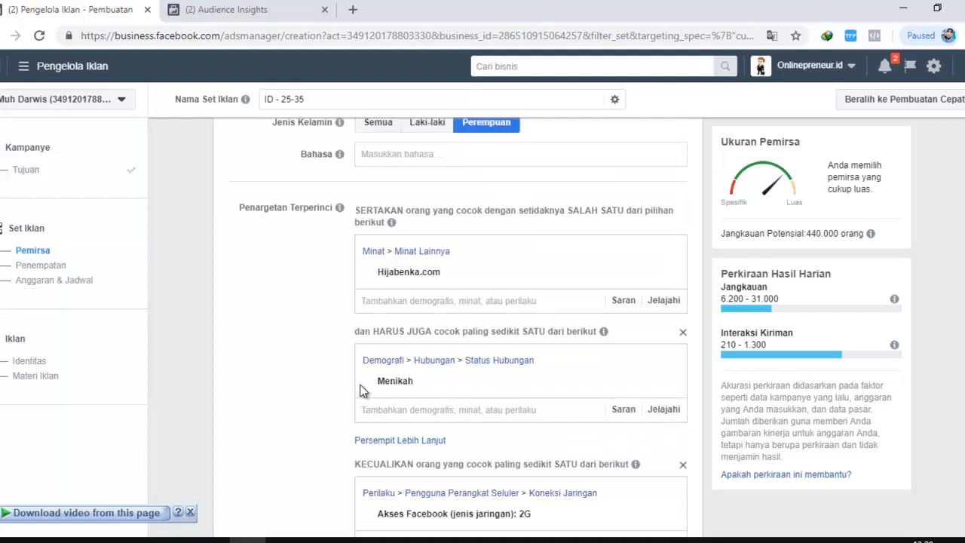
pyautogui.scroll(-2, 360, 390)
pyautogui.scroll(2, 360, 390)
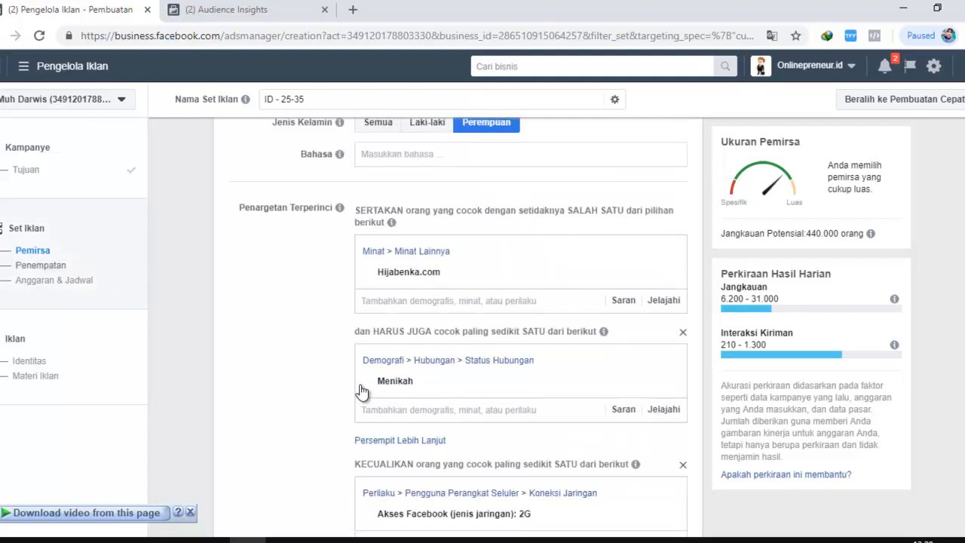
pyautogui.scroll(-1, 360, 390)
pyautogui.scroll(3, 360, 391)
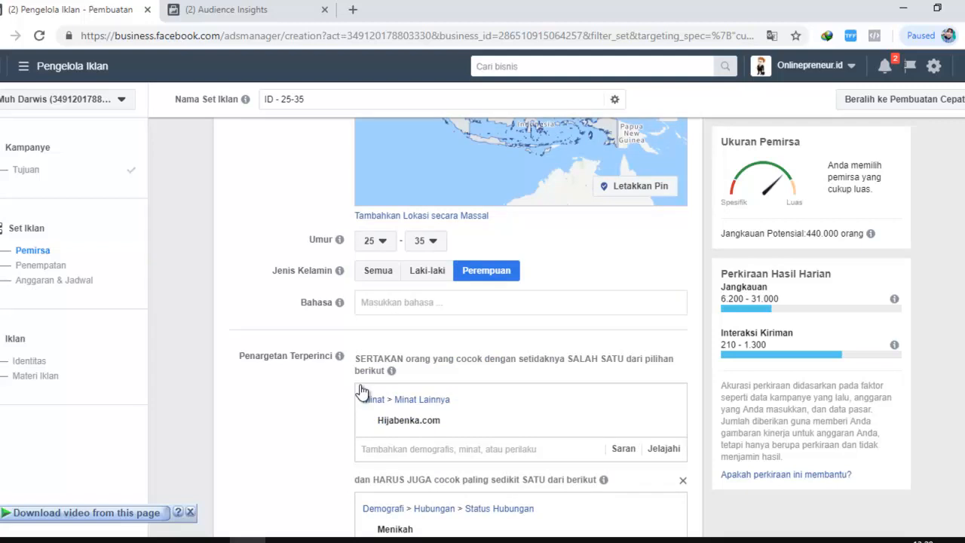
pyautogui.scroll(-2, 360, 391)
pyautogui.scroll(-1, 360, 390)
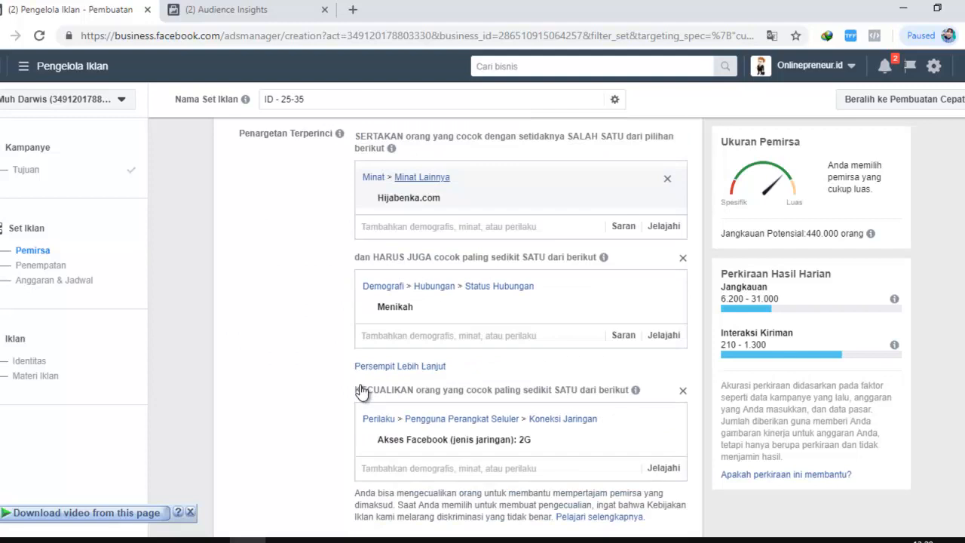
pyautogui.moveTo(392, 148)
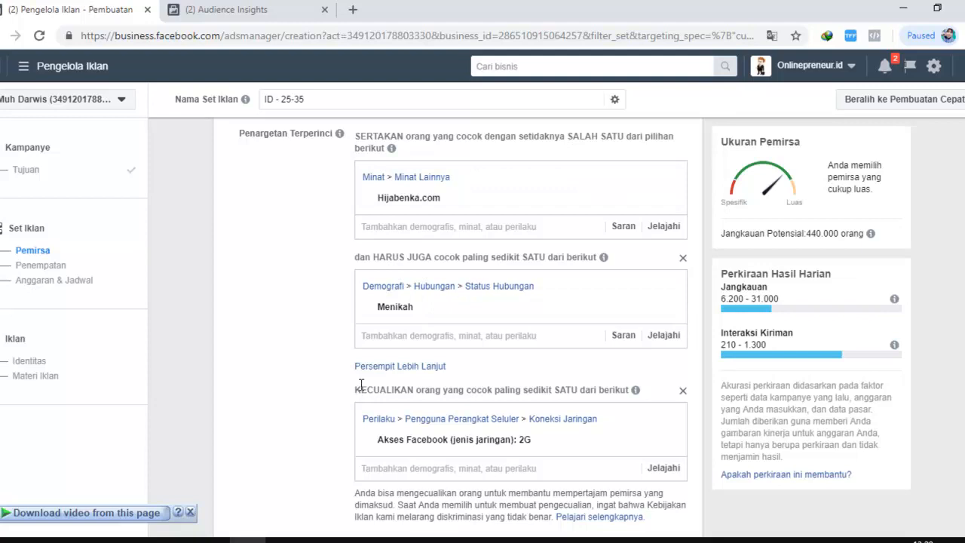
pyautogui.scroll(-1, 361, 392)
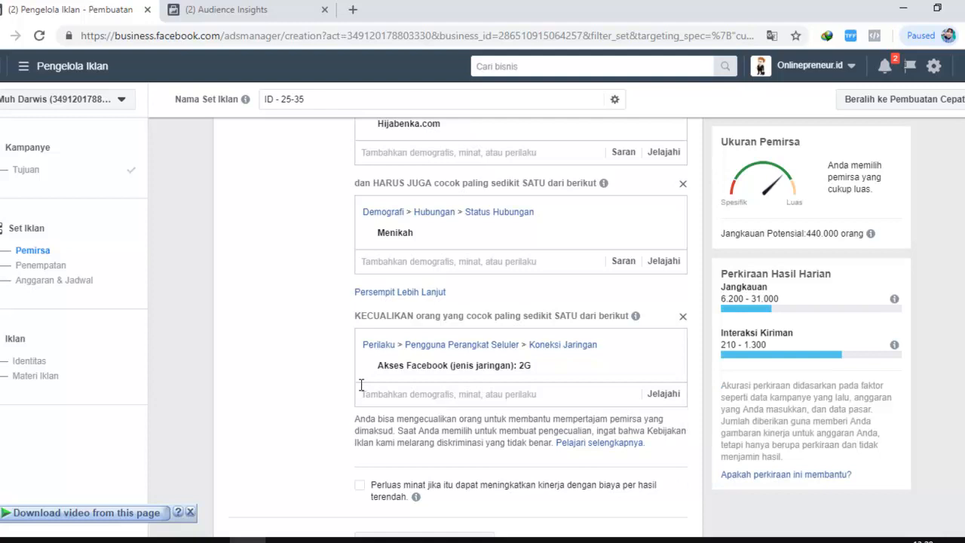
pyautogui.scroll(-1, 360, 391)
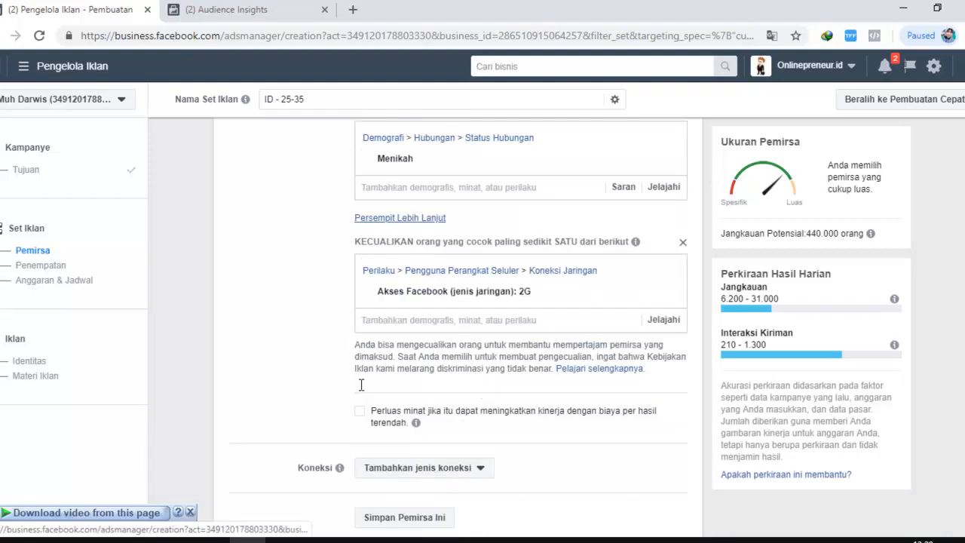
pyautogui.scroll(2, 361, 386)
pyautogui.scroll(-2, 360, 390)
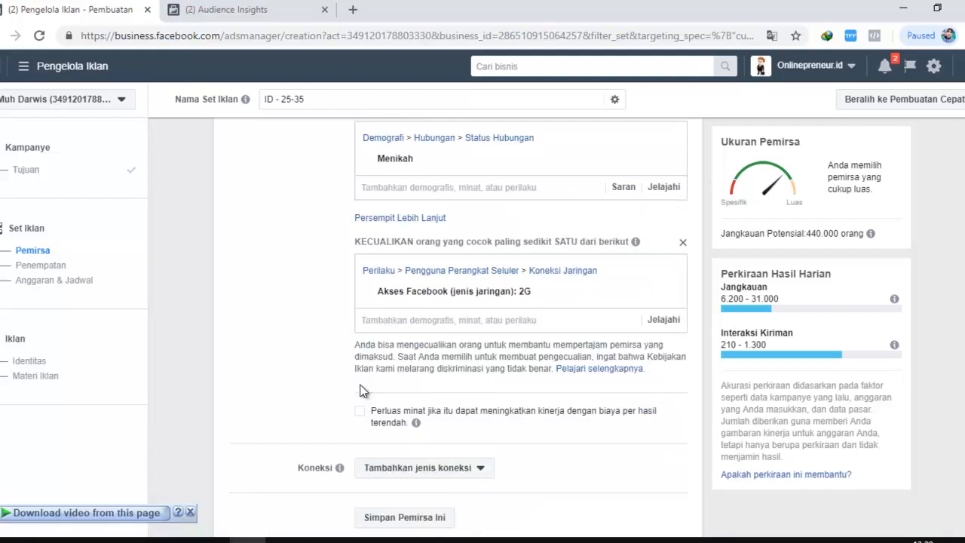
pyautogui.scroll(2, 360, 390)
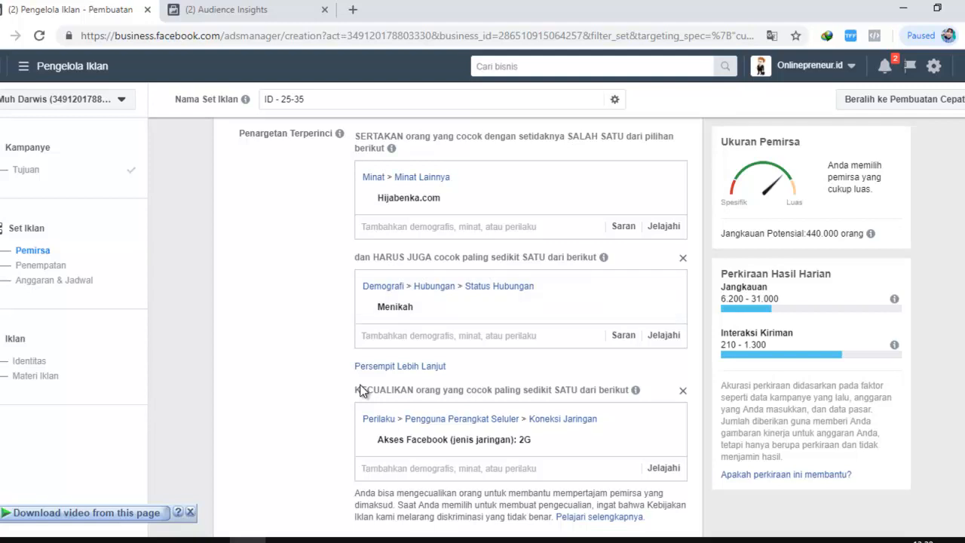
pyautogui.scroll(2, 360, 390)
pyautogui.scroll(2, 361, 391)
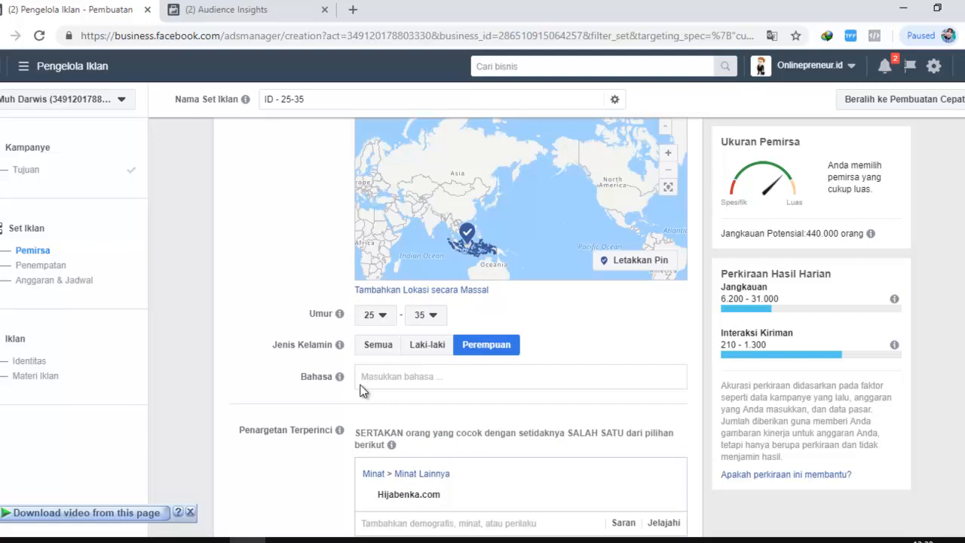
# Examine the details of the excluded 2G network condition and compare it with the rest of the audience targeting
pyautogui.scroll(-5, 360, 391)
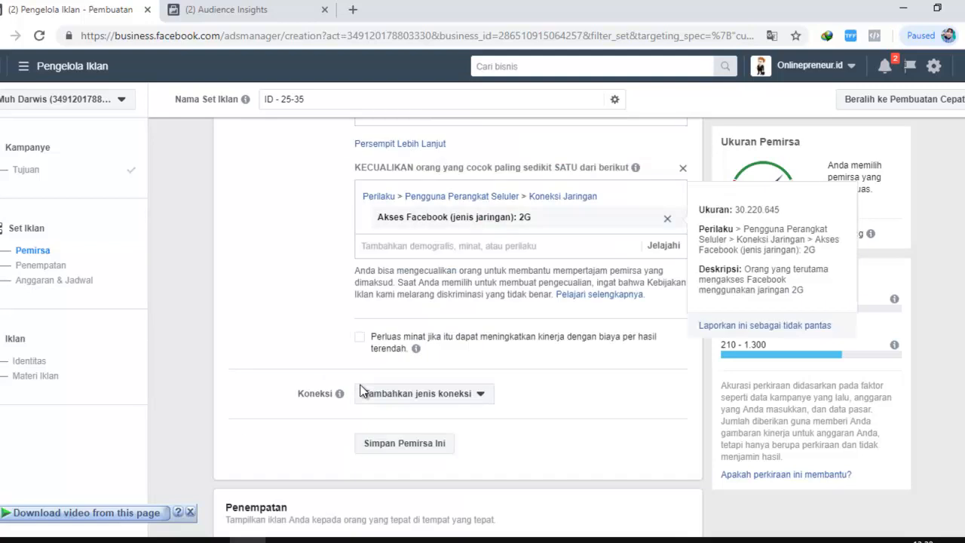
pyautogui.scroll(1, 361, 391)
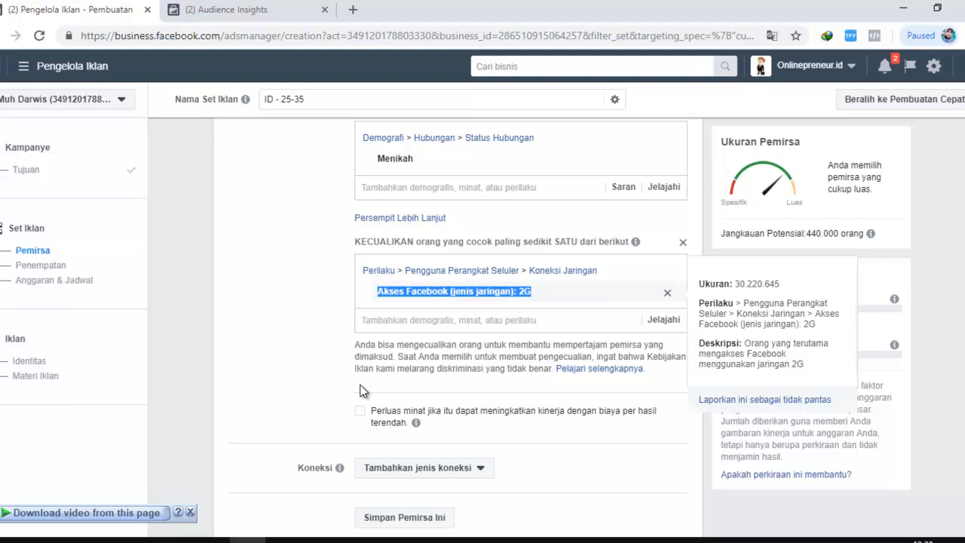
pyautogui.click(360, 390)
pyautogui.scroll(2, 360, 390)
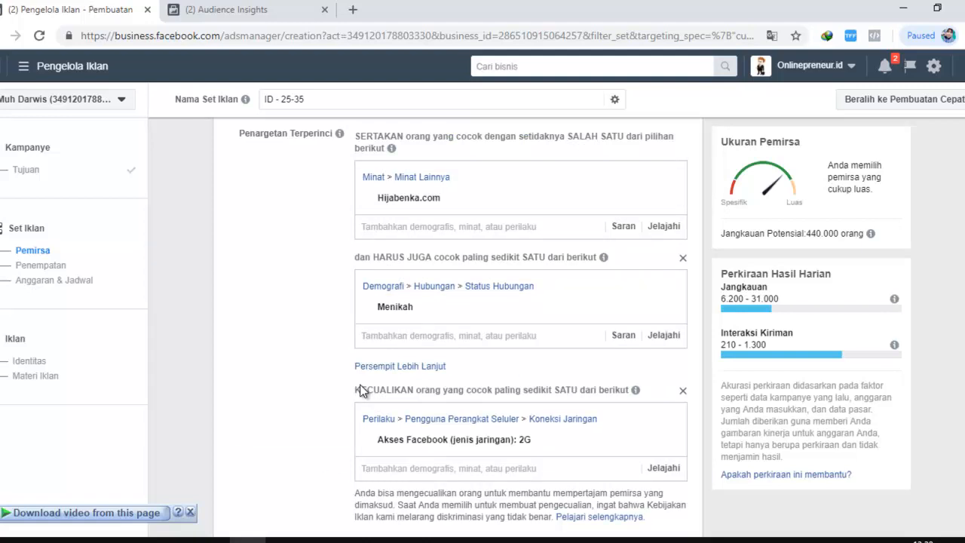
pyautogui.scroll(1, 359, 390)
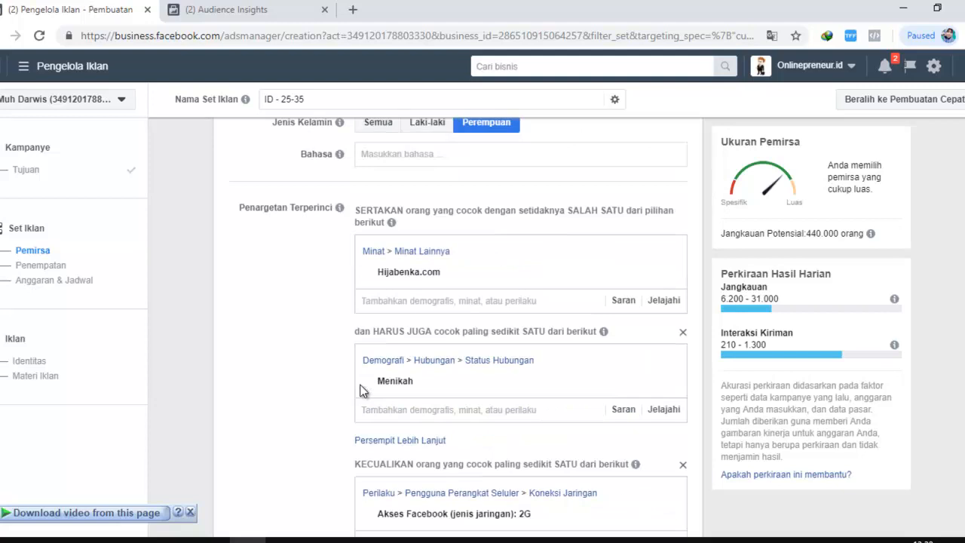
pyautogui.scroll(3, 359, 390)
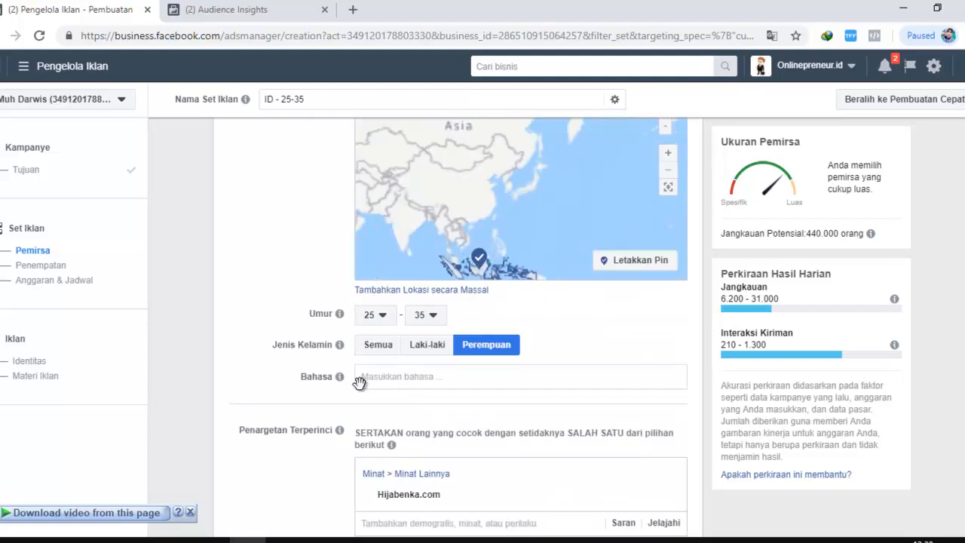
pyautogui.scroll(-1, 359, 383)
pyautogui.scroll(-5, 359, 390)
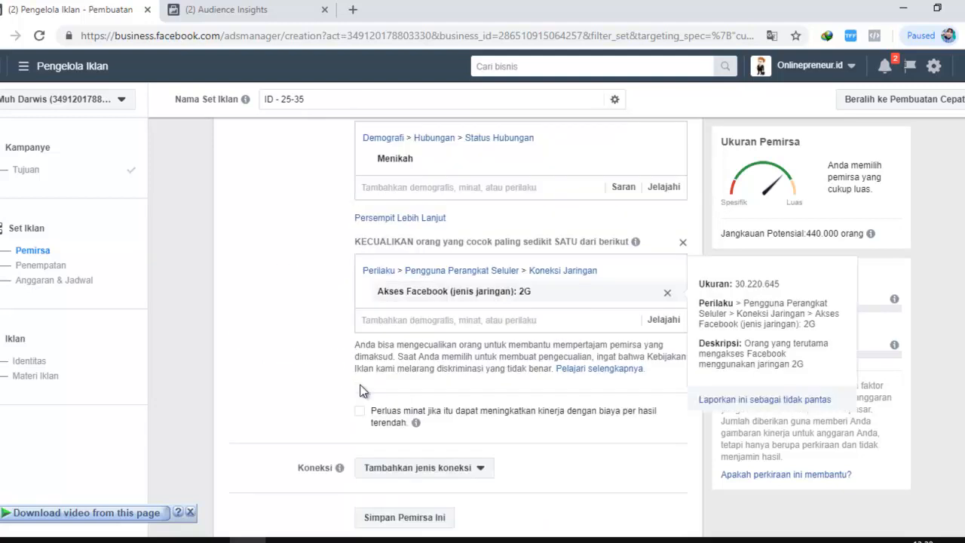
pyautogui.scroll(2, 359, 389)
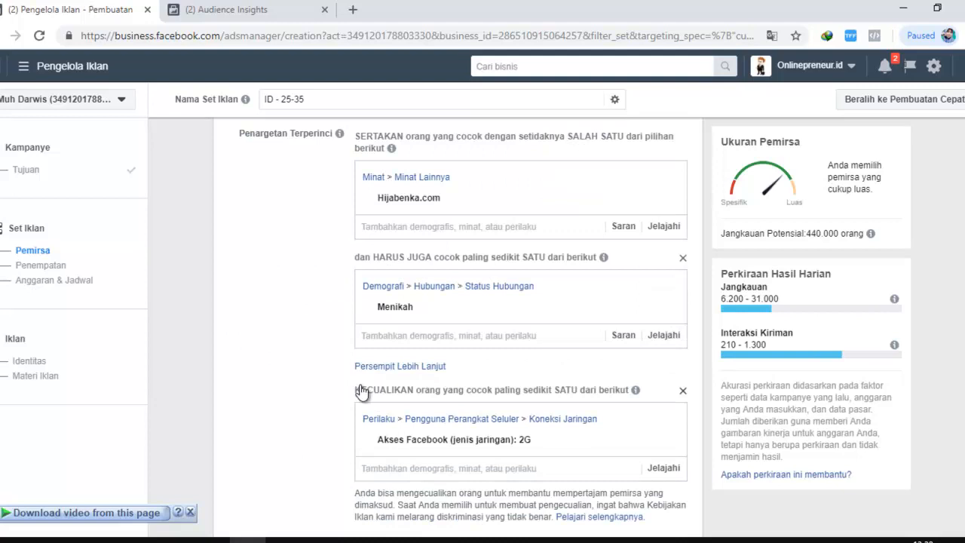
# Clear the detailed targeting by removing the 2G exclusion, the Menikah narrowing condition and the Hijabenka.com interest
pyautogui.click(683, 391)
pyautogui.click(683, 258)
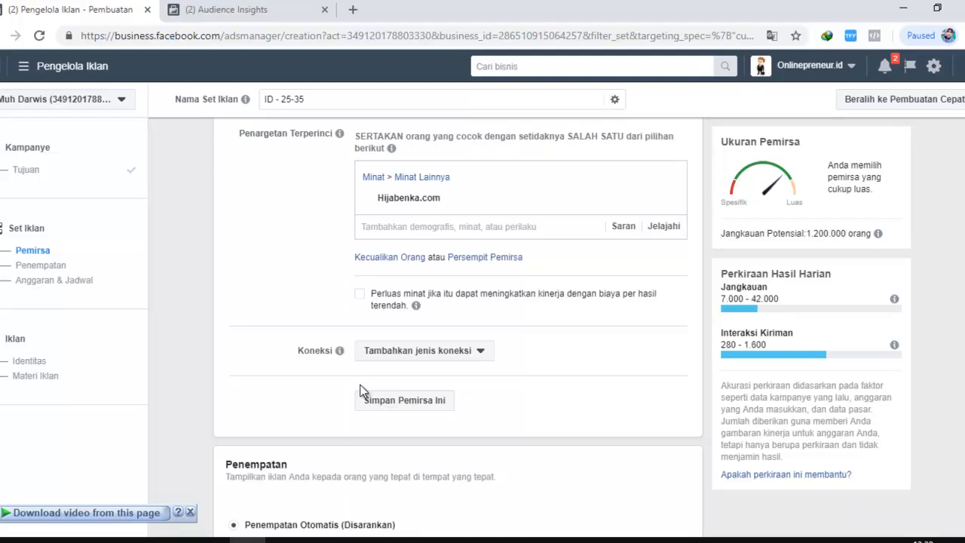
pyautogui.moveTo(667, 199)
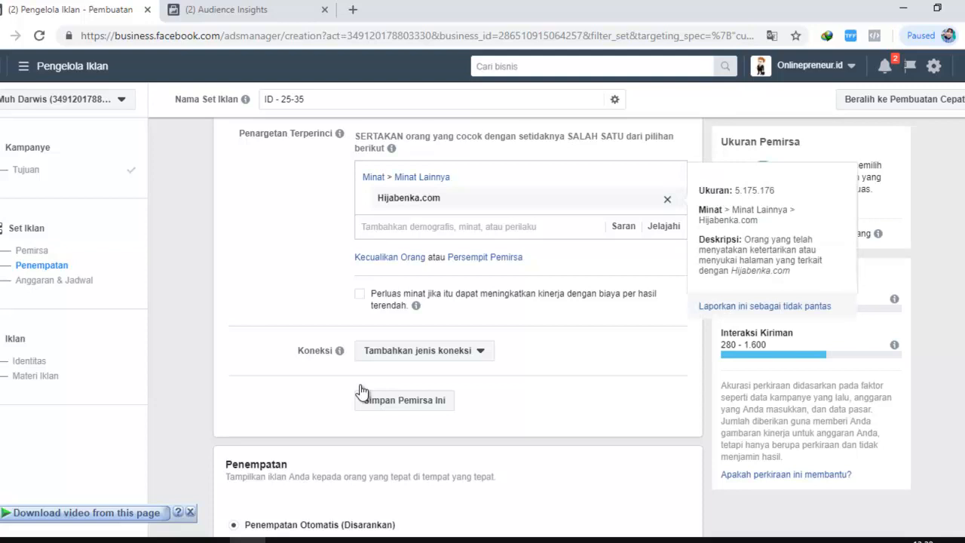
pyautogui.click(667, 199)
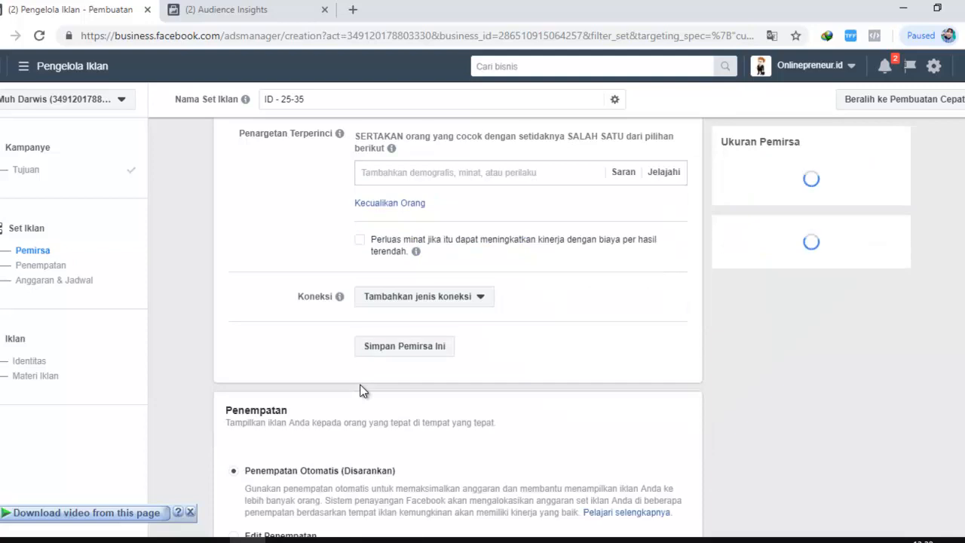